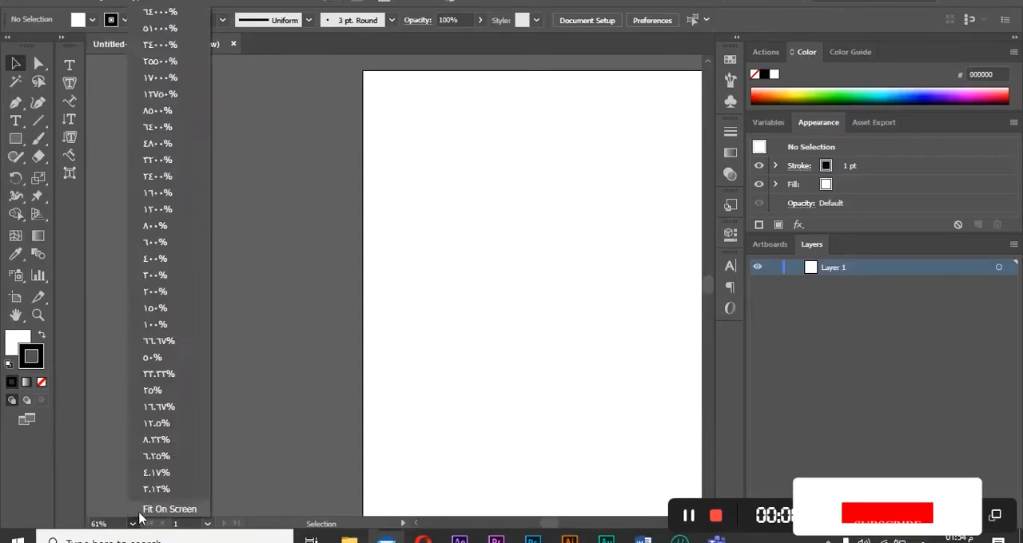
Fit the artboard on screen and show the grid and rulers.
left_click(164, 506)
right_click(315, 188)
left_click(367, 290)
right_click(380, 243)
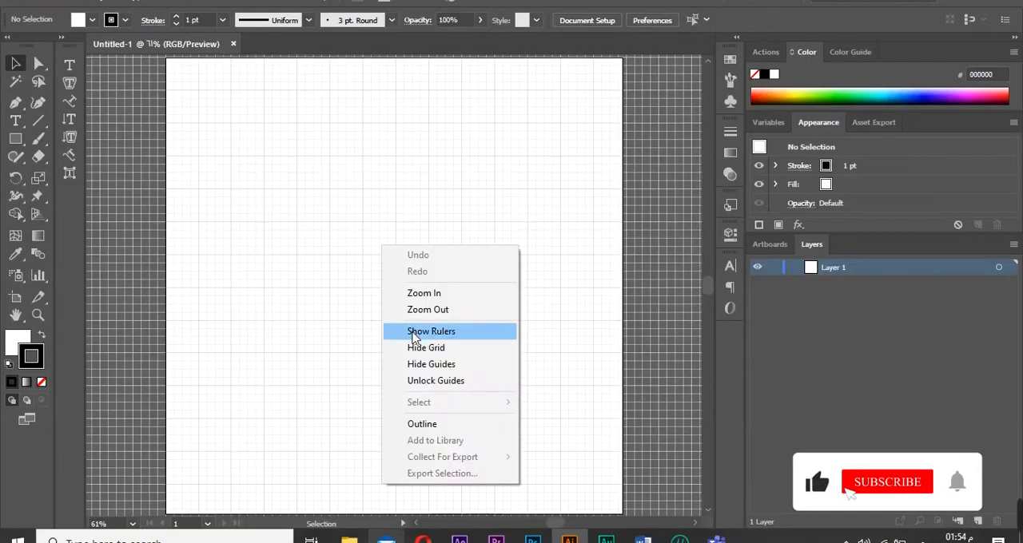
left_click(415, 332)
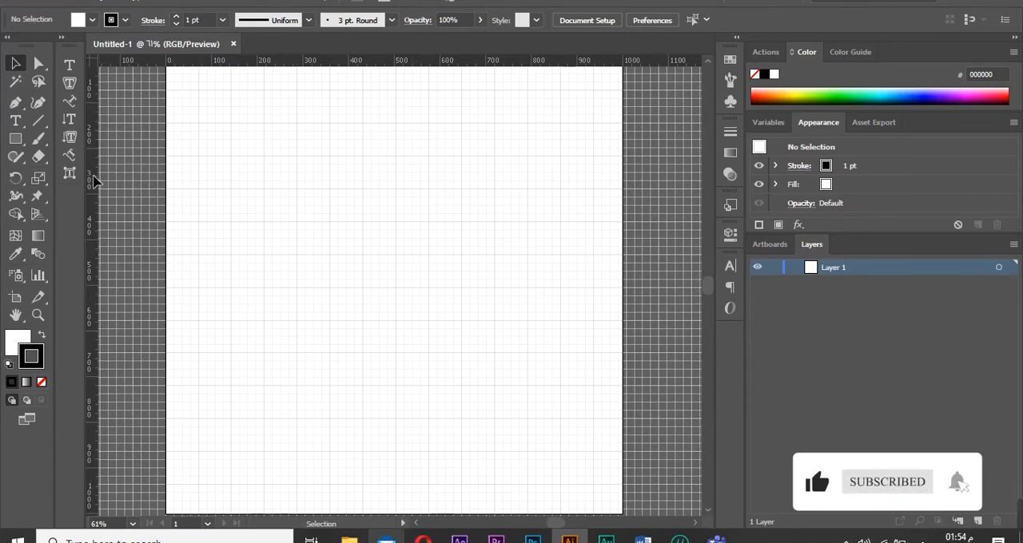
Add a vertical guide near the artboard's right edge and draw a tall narrow rectangle beside it.
left_click(16, 138)
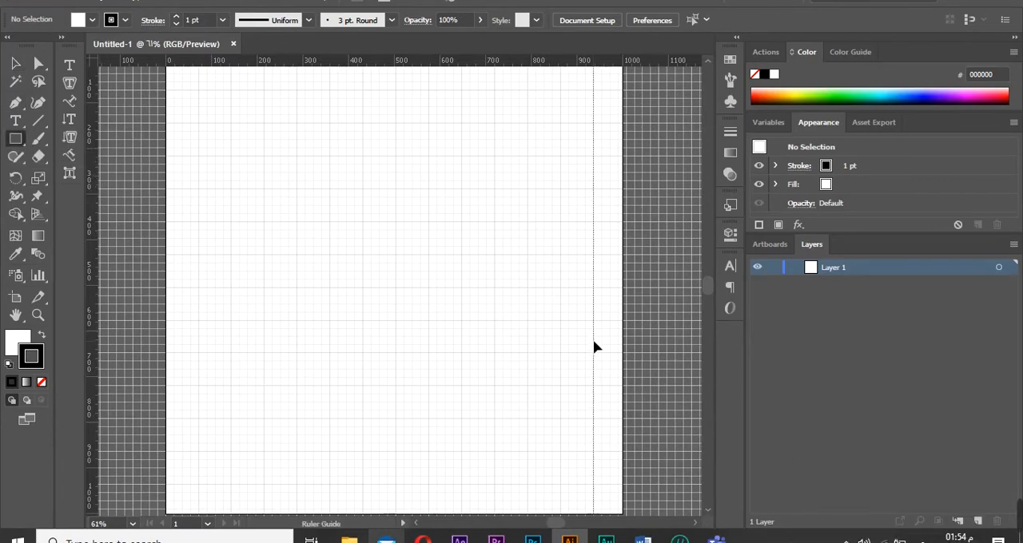
left_click_drag(594, 346, 594, 346)
mouse_move(598, 125)
left_mouse_down()
mouse_move(562, 192)
mouse_move(563, 256)
left_mouse_up()
Draw a circle centred on the guide and move the tall rectangle to sit just left of the circle.
left_click_drag(16, 138, 80, 171)
mouse_move(413, 228)
left_mouse_down()
mouse_move(481, 276)
mouse_move(461, 277)
mouse_move(600, 226)
left_mouse_up()
key("v")
left_click_drag(576, 171, 551, 181)
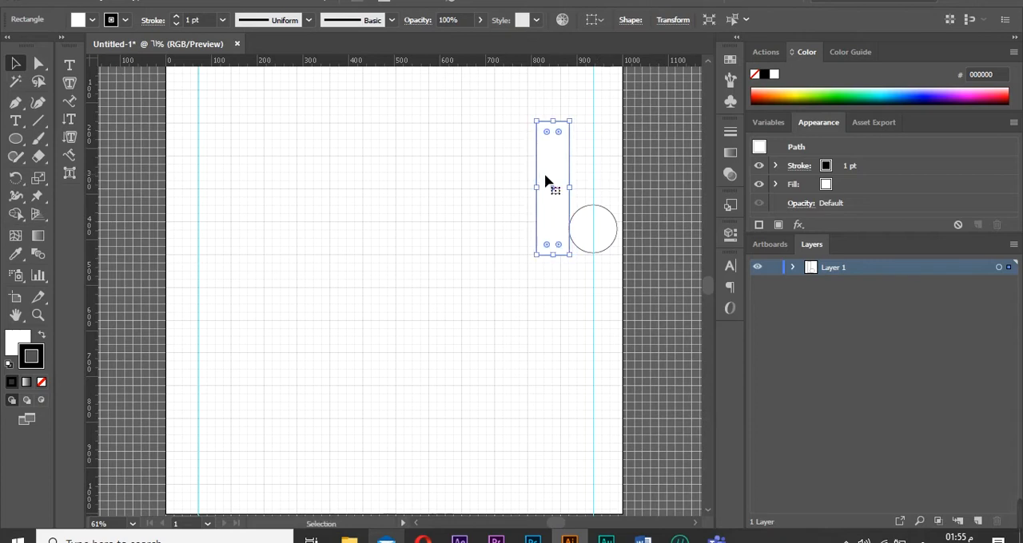
Draw a small rectangle along the bottom, spanning from the tall rectangle to the circle's centre.
left_click_drag(16, 138, 80, 139)
left_click_drag(581, 256, 544, 223)
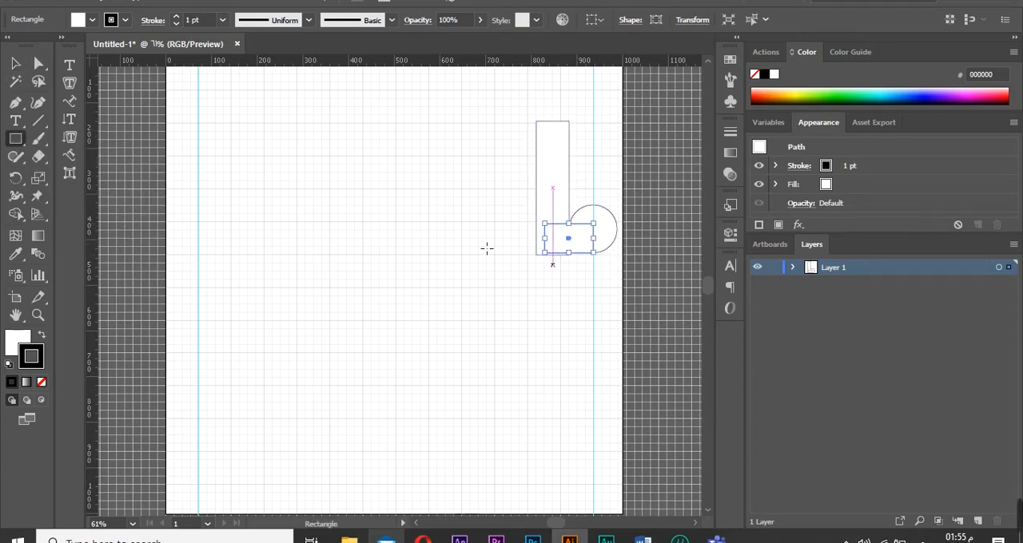
Align the bottom edges of the small rectangle and circle with the tall rectangle's base.
key("z")
left_click_drag(592, 245, 611, 232)
key("v")
left_click_drag(374, 337, 374, 351)
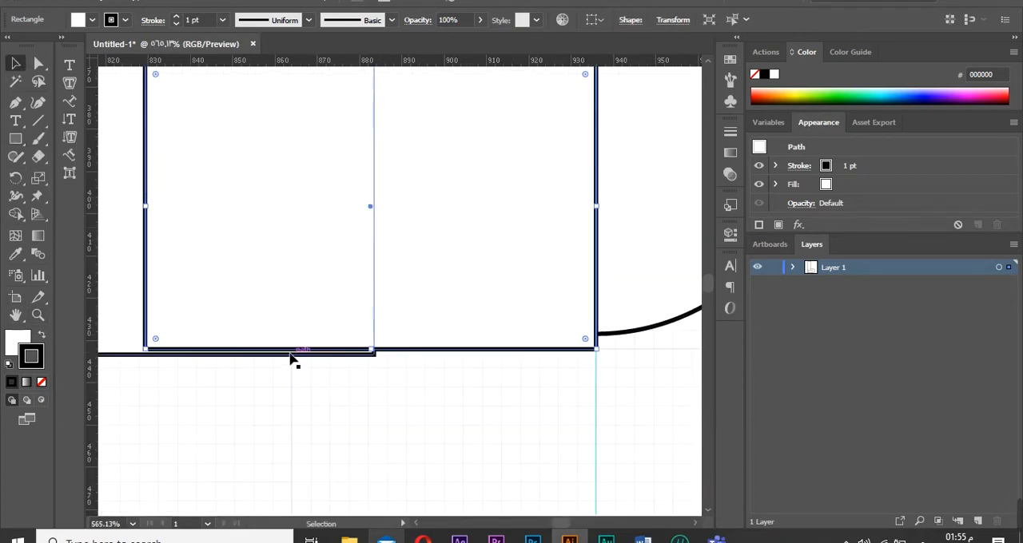
left_click(291, 355)
left_click_drag(221, 356, 221, 351)
left_click(614, 333)
left_click_drag(597, 335, 608, 356)
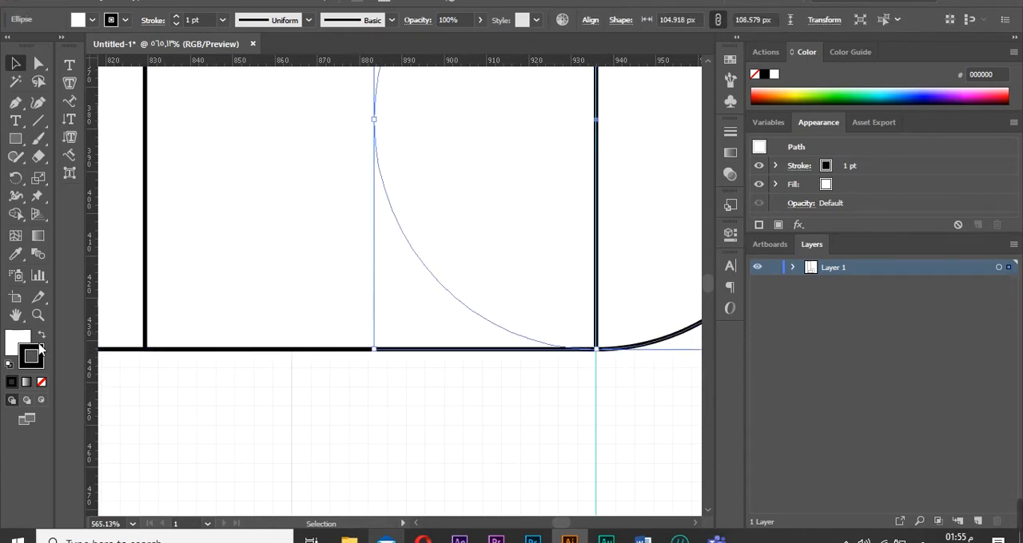
Add guides along the tall rectangle's left edge and top edge.
left_click(39, 315)
left_click(133, 524)
left_click(165, 514)
left_click(580, 247)
left_click(374, 299)
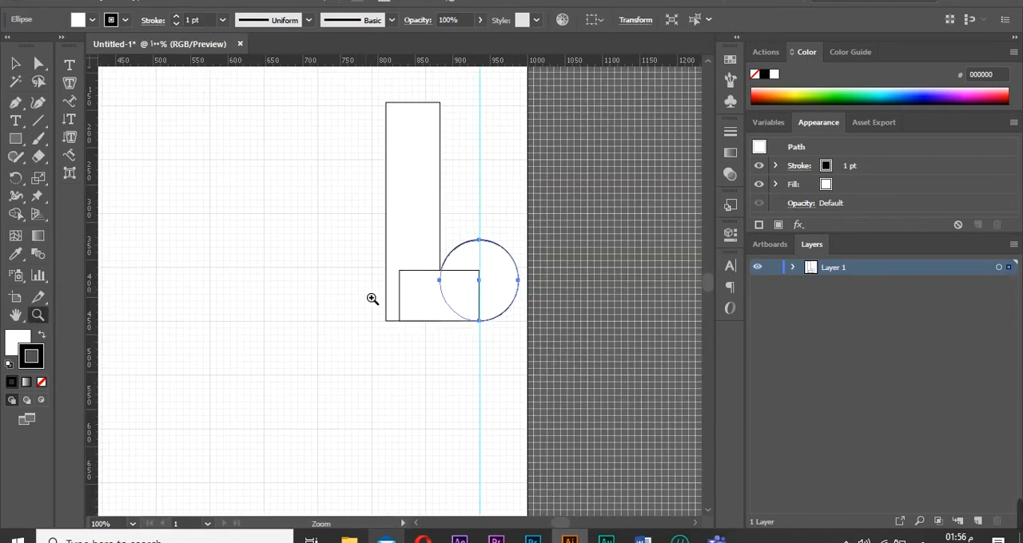
left_click(430, 151)
left_click(16, 63)
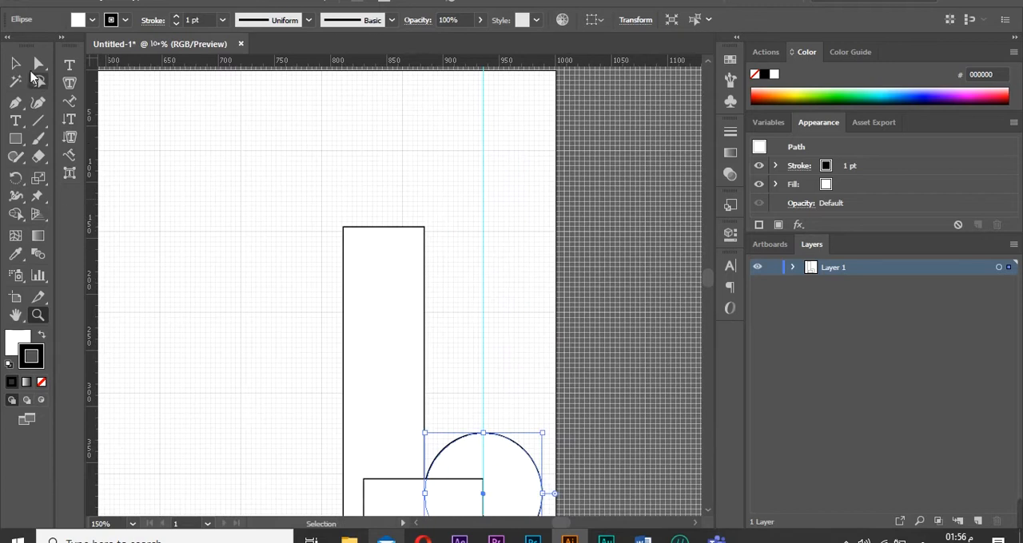
left_click(349, 396)
left_click_drag(93, 344, 327, 395)
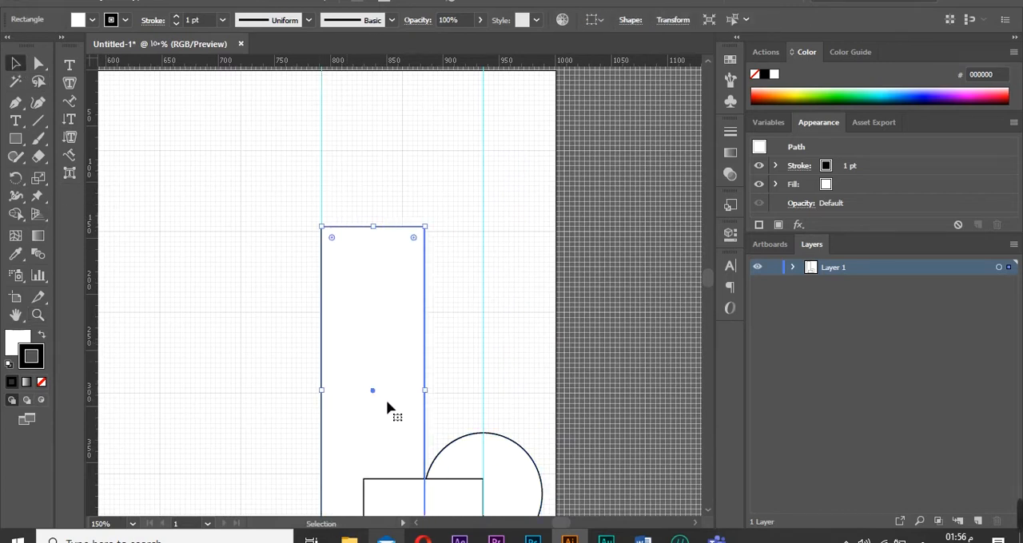
left_click_drag(383, 232, 382, 235)
left_click(540, 230)
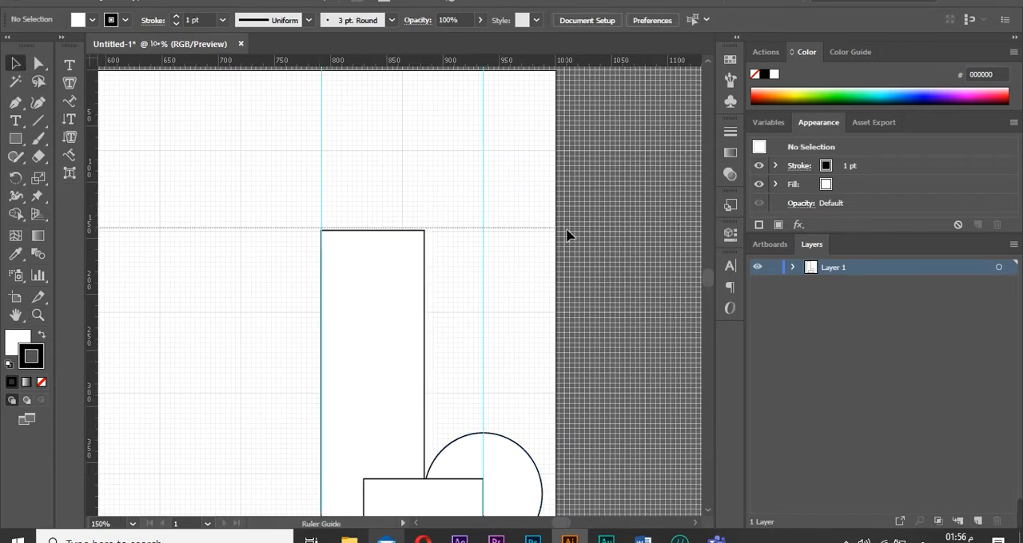
left_click(376, 231)
With Shape Builder, merge the tall rectangle and the concave corner beside the circle into one letter l path, removing the rest.
left_click_drag(708, 276, 708, 287)
left_click(510, 338)
left_click(255, 288)
left_click(19, 158)
left_click(38, 64)
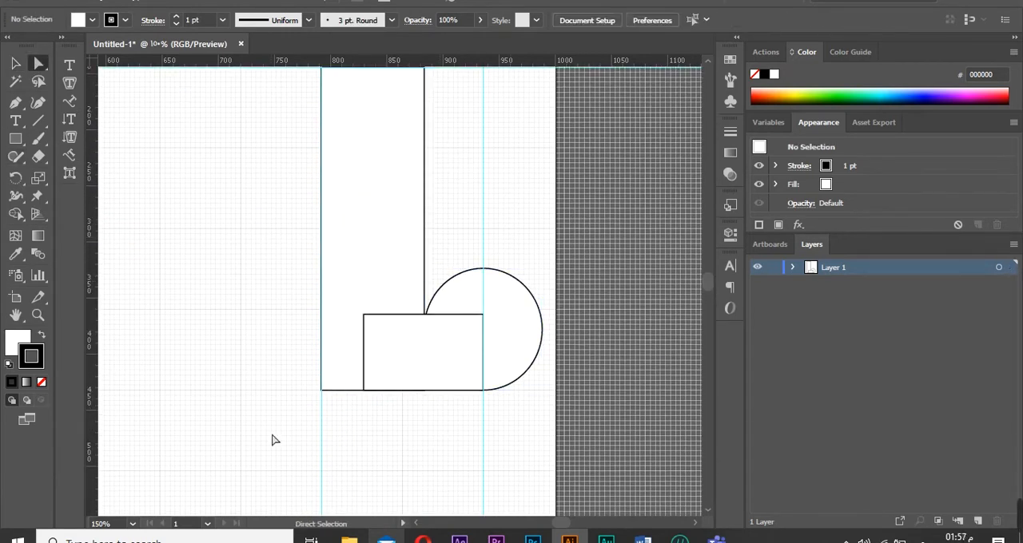
left_click_drag(272, 437, 521, 249)
left_click(18, 158)
left_click(16, 214)
left_click(486, 374)
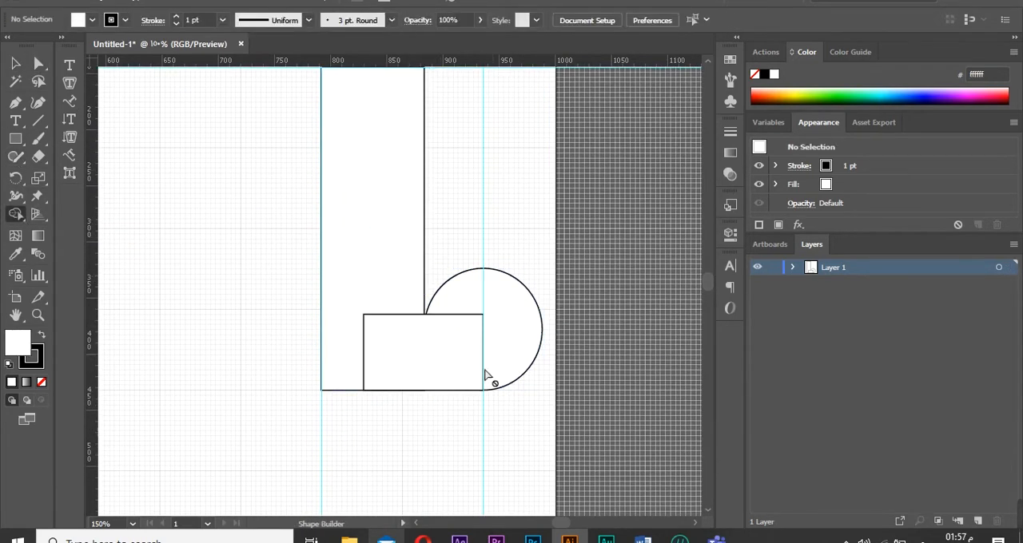
left_click(792, 267)
left_click(999, 268)
left_click_drag(335, 266, 438, 380)
left_click_drag(516, 338, 453, 349)
key("ctrl+z")
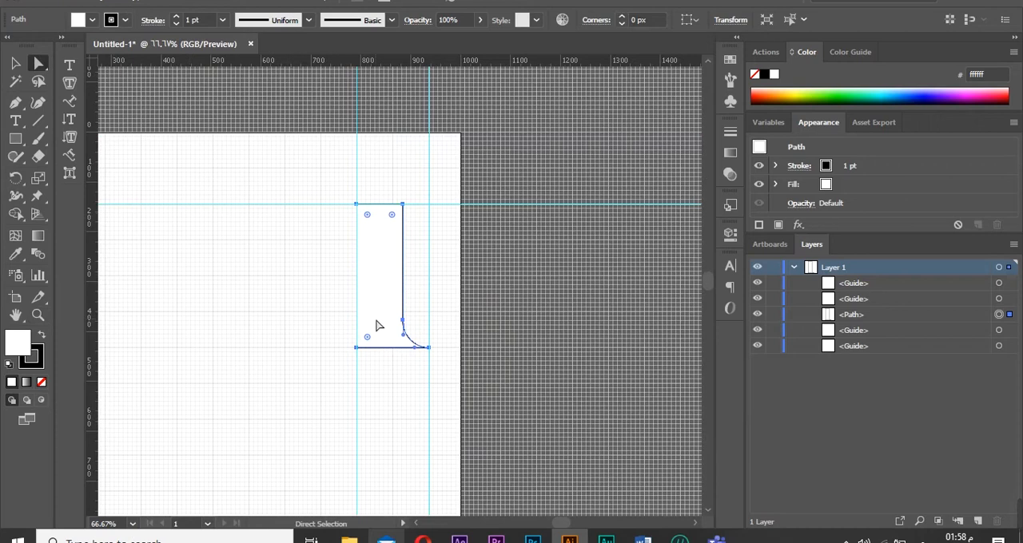
Fill the merged letter shape with black.
left_click(826, 185)
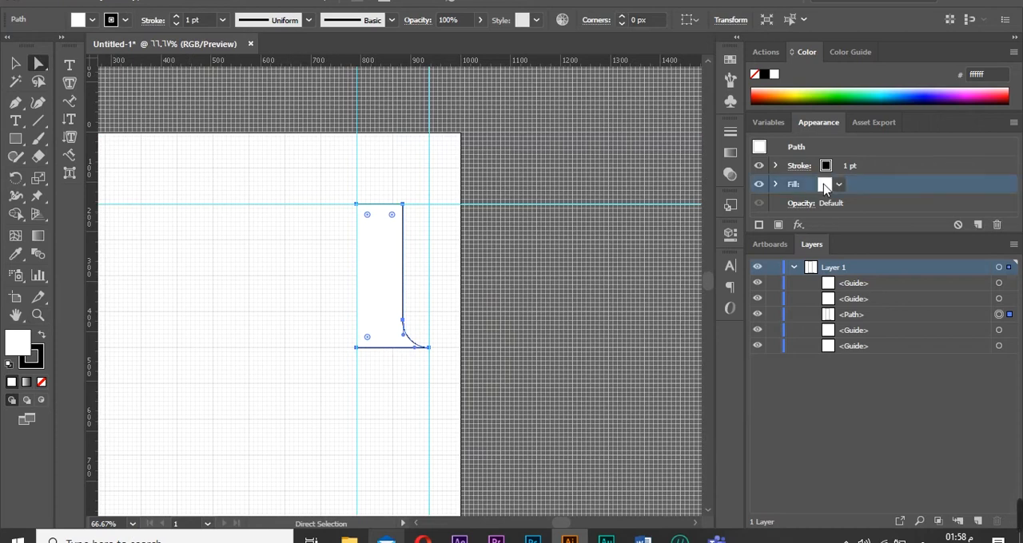
left_click(838, 185)
left_click(717, 211)
left_click(584, 314)
left_click(570, 342)
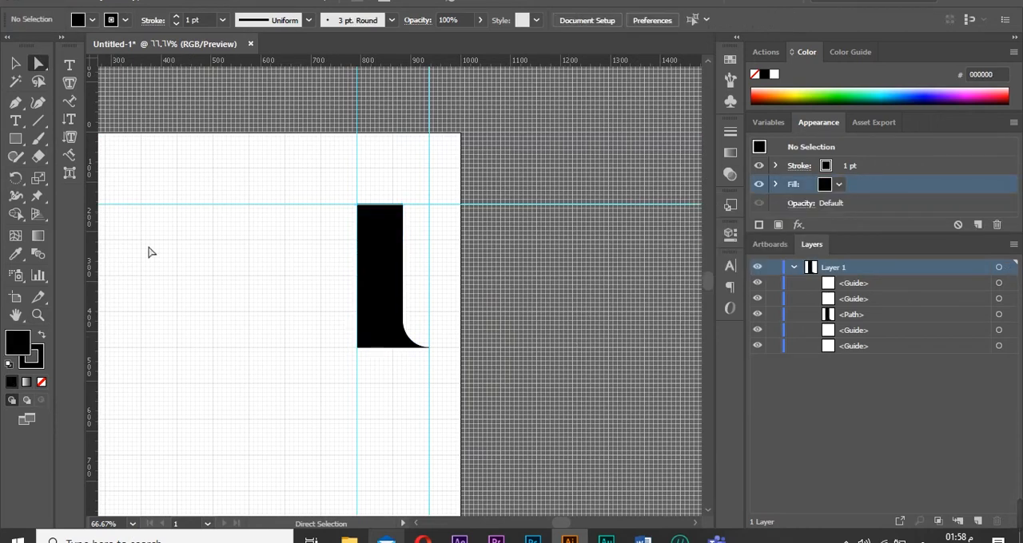
Zoom out to the whole artboard and adjust the letter shape's width beside the right guide.
left_click(133, 524)
left_click(172, 508)
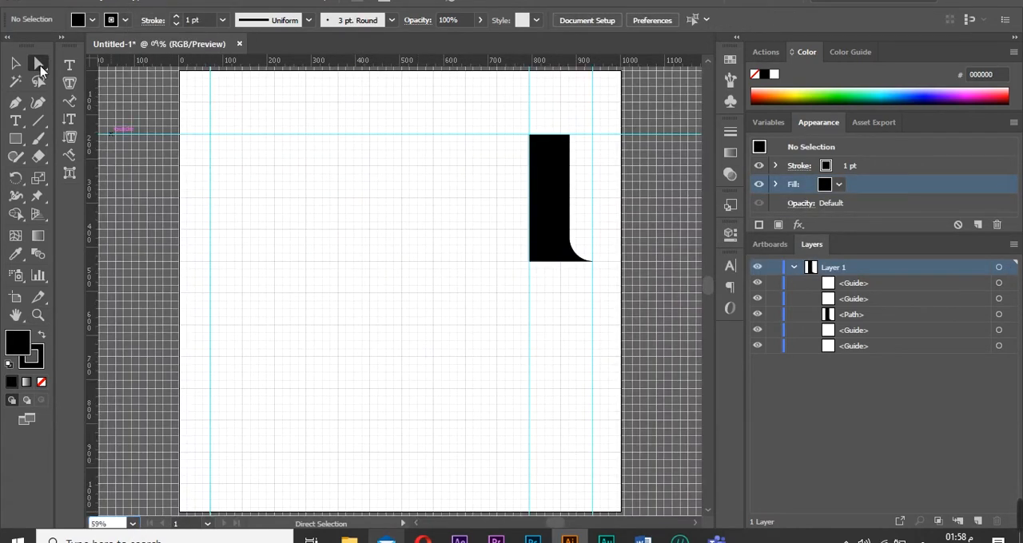
left_click_drag(484, 196, 533, 195)
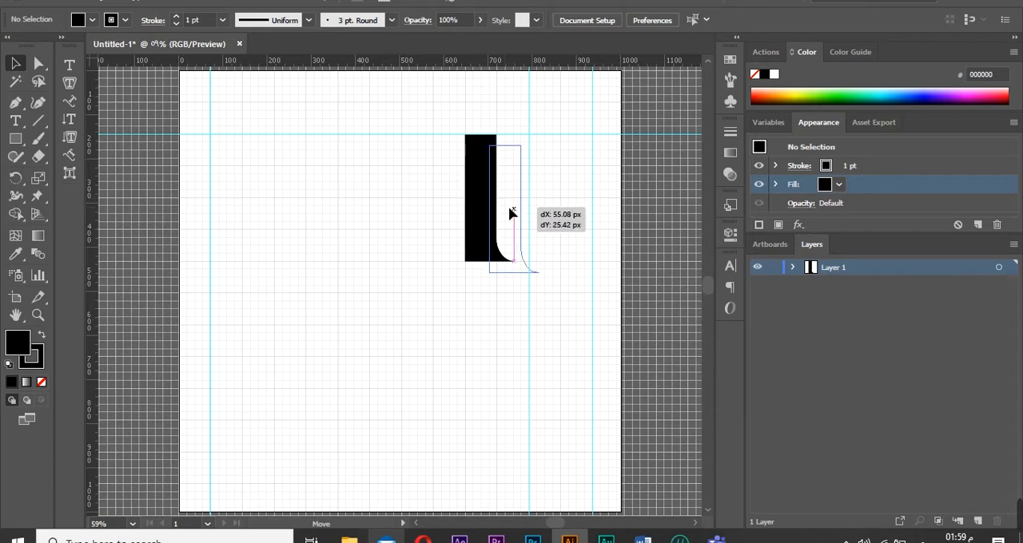
Draw a black circle about 174 px in diameter on the artboard's left side.
left_click_drag(15, 140, 56, 175)
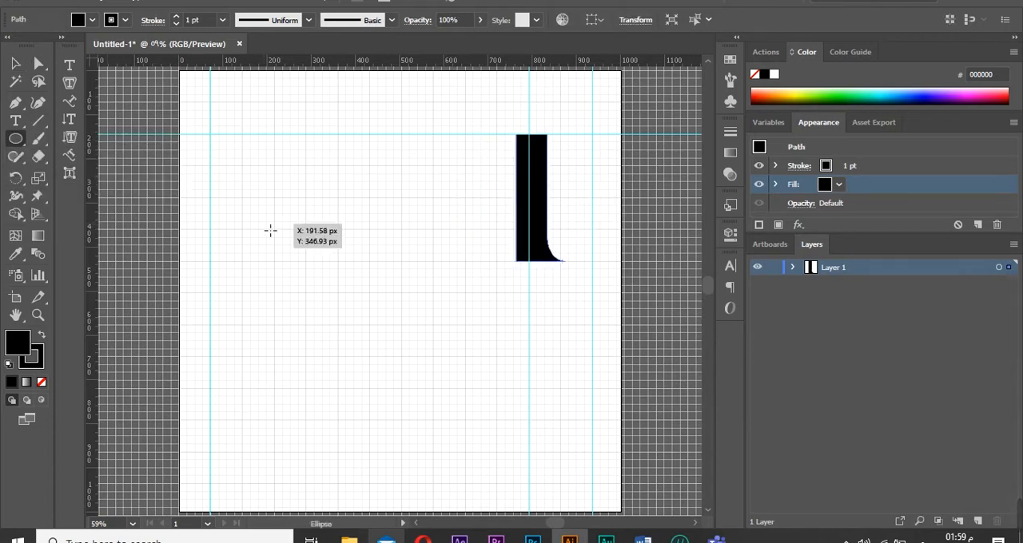
mouse_move(269, 196)
left_mouse_down()
mouse_move(347, 297)
mouse_move(364, 232)
mouse_move(393, 248)
mouse_move(370, 234)
mouse_move(366, 244)
left_mouse_up()
key("v")
left_click(440, 318)
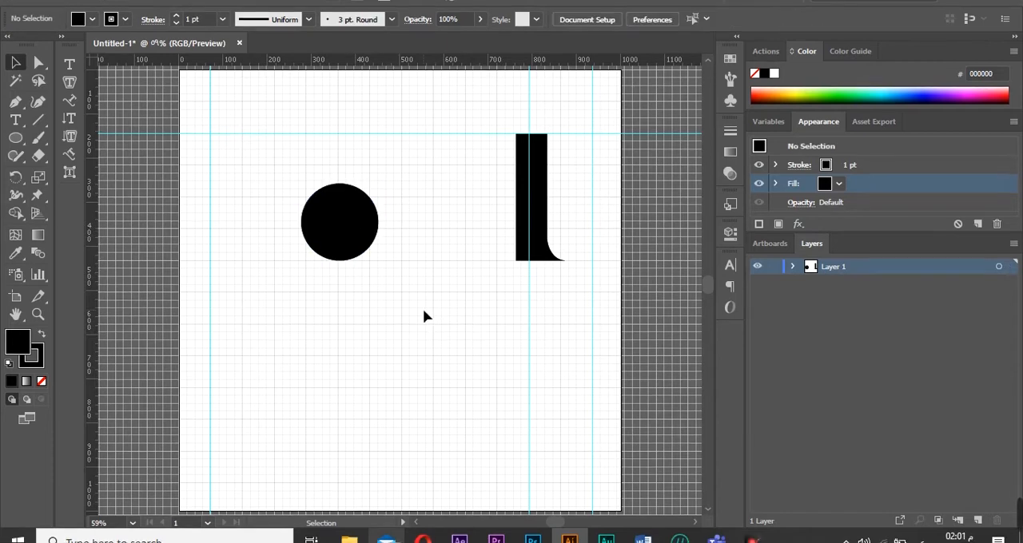
Reposition the circle and add horizontal guides along its top and bottom edges.
left_click(349, 245)
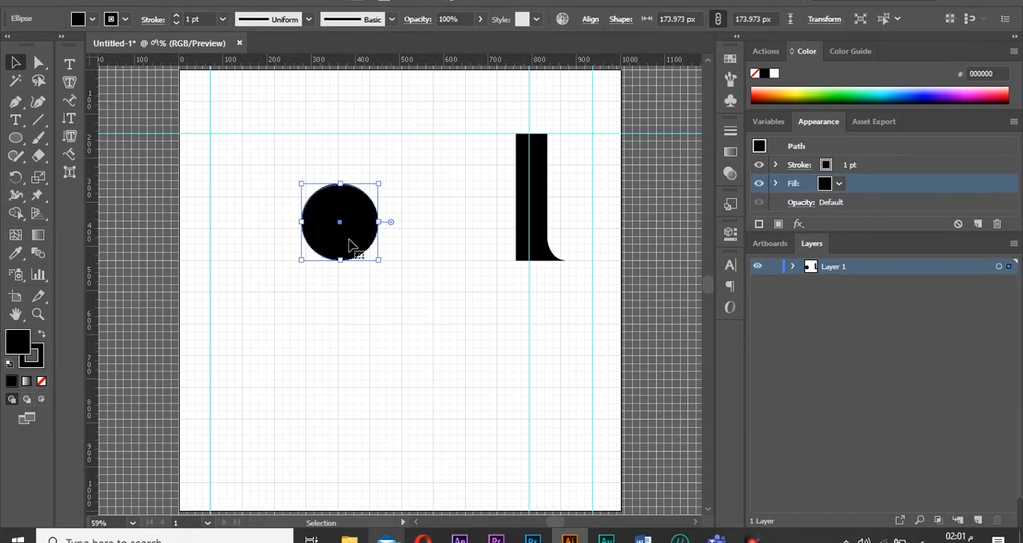
key("l")
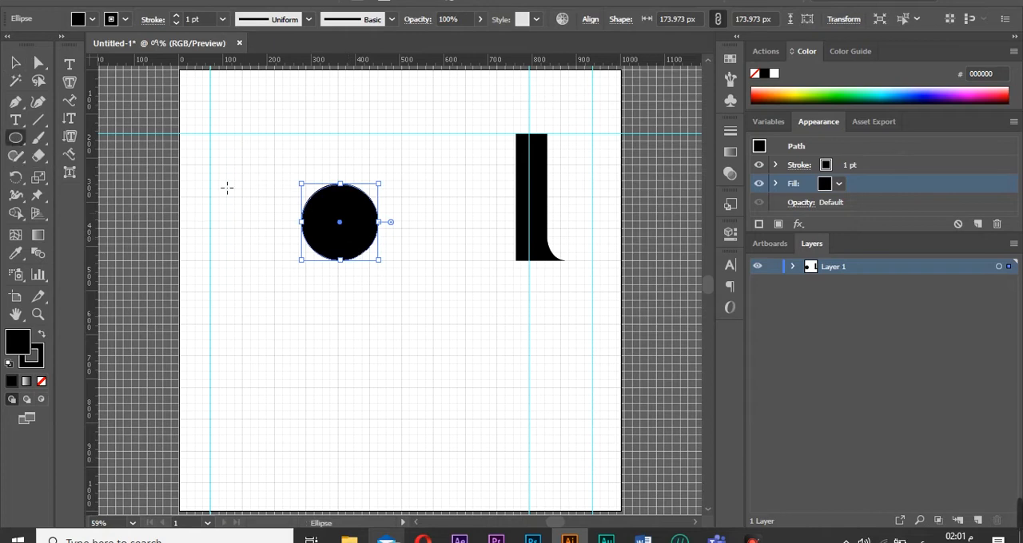
key("v")
left_click_drag(342, 205, 394, 356)
left_click(443, 364)
left_click_drag(323, 285, 328, 290)
left_click(476, 317)
left_click(40, 317)
left_click(387, 317)
left_click(387, 317)
left_click(378, 229)
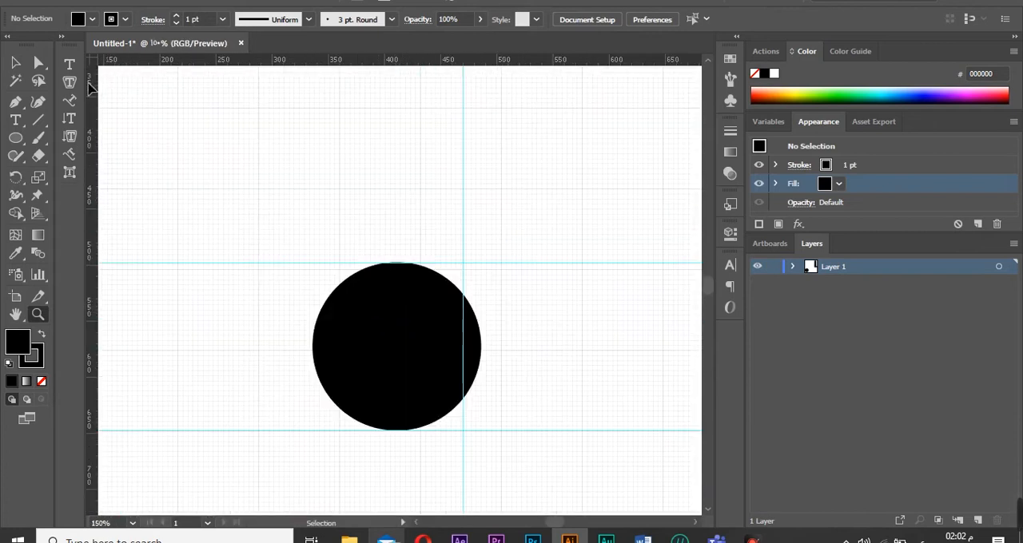
Draw a rectangle covering the circle's left half, from its top centre to its bottom-left edge.
left_click(38, 63)
left_click(398, 277)
left_click(16, 63)
left_click_drag(317, 266, 314, 263)
left_click(306, 272)
left_click(342, 297)
left_click(291, 244)
left_click_drag(15, 137, 48, 134)
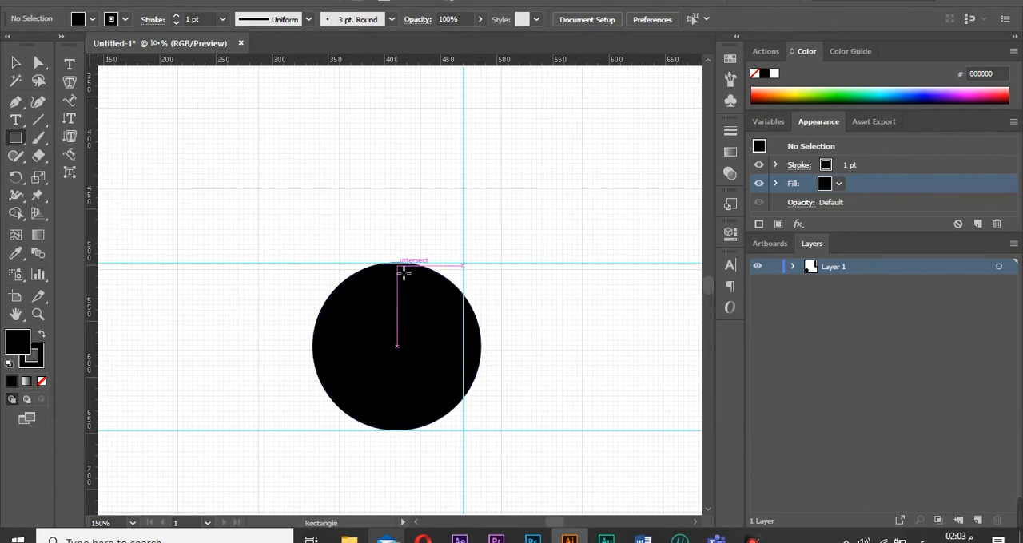
left_click_drag(397, 263, 313, 430)
left_click(423, 296)
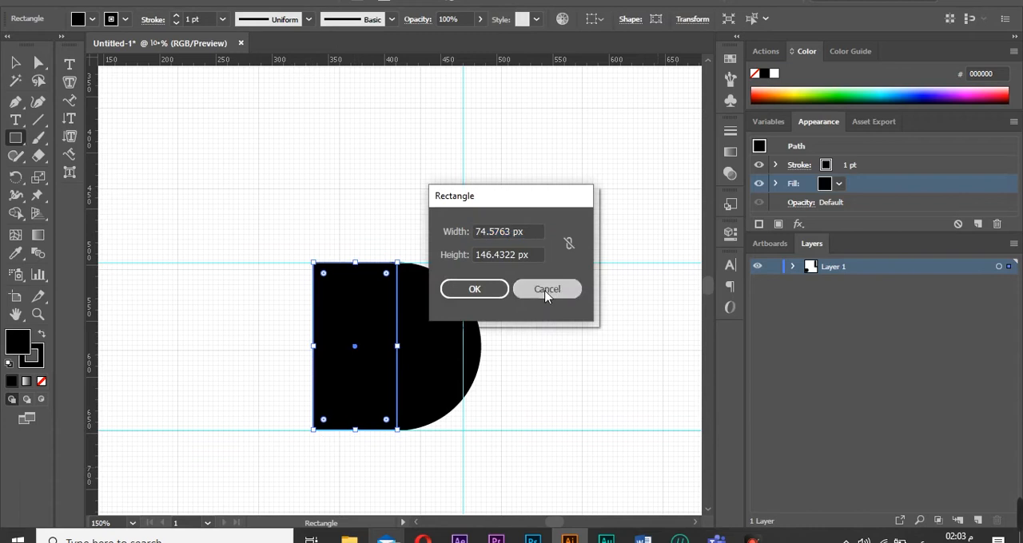
left_click(550, 290)
Duplicate the circle, scale the copy to about 55 px and place it at the rectangle's bottom-left corner.
key("v")
left_click(425, 323)
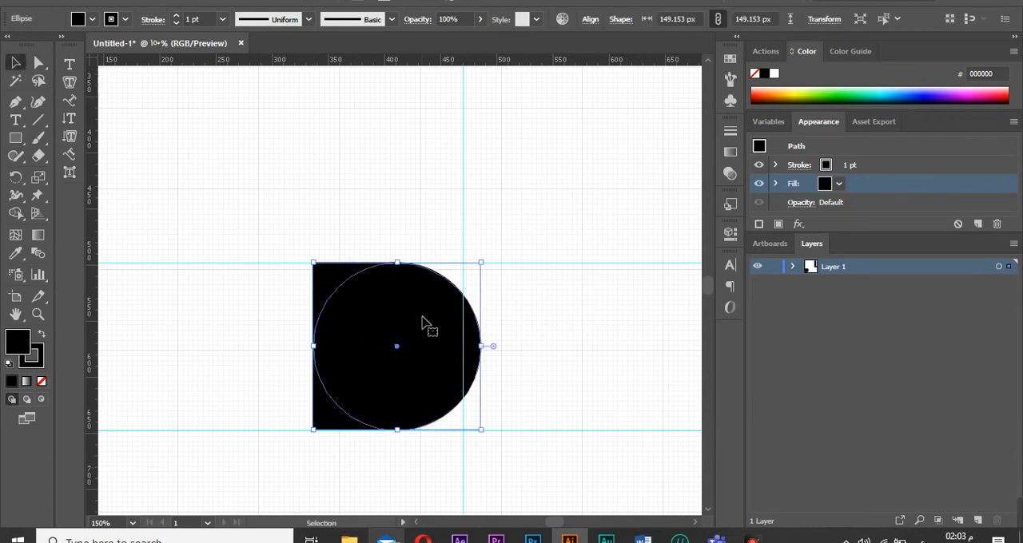
left_click_drag(421, 400, 535, 269)
left_click_drag(594, 298, 489, 194)
left_click_drag(476, 173, 331, 418)
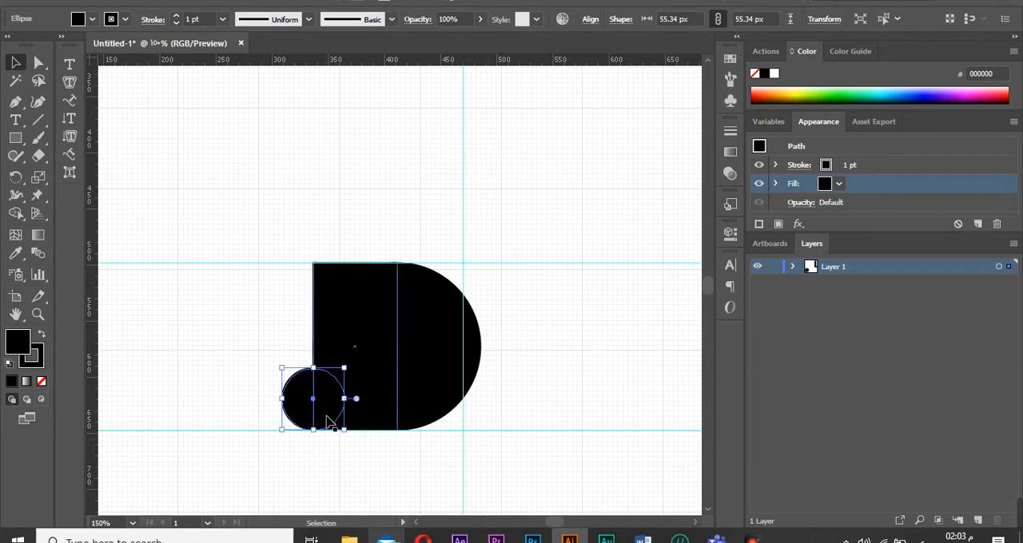
Try merging the rectangle and circles into a D shape with Shape Builder, then undo the merges.
left_click(515, 479)
left_click(792, 267)
left_click(999, 266)
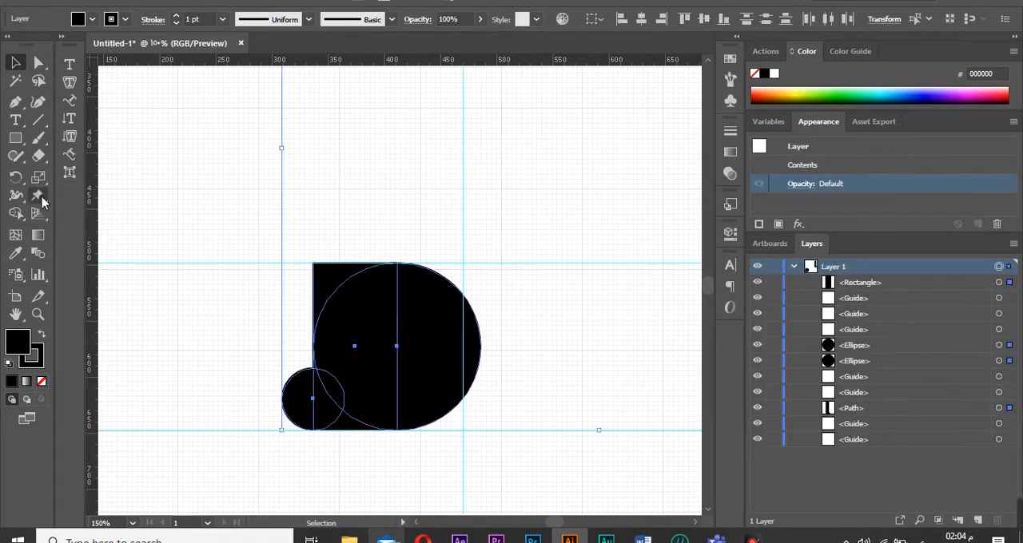
left_click(15, 213)
mouse_move(327, 421)
left_mouse_down()
mouse_move(368, 402)
mouse_move(340, 403)
left_mouse_up()
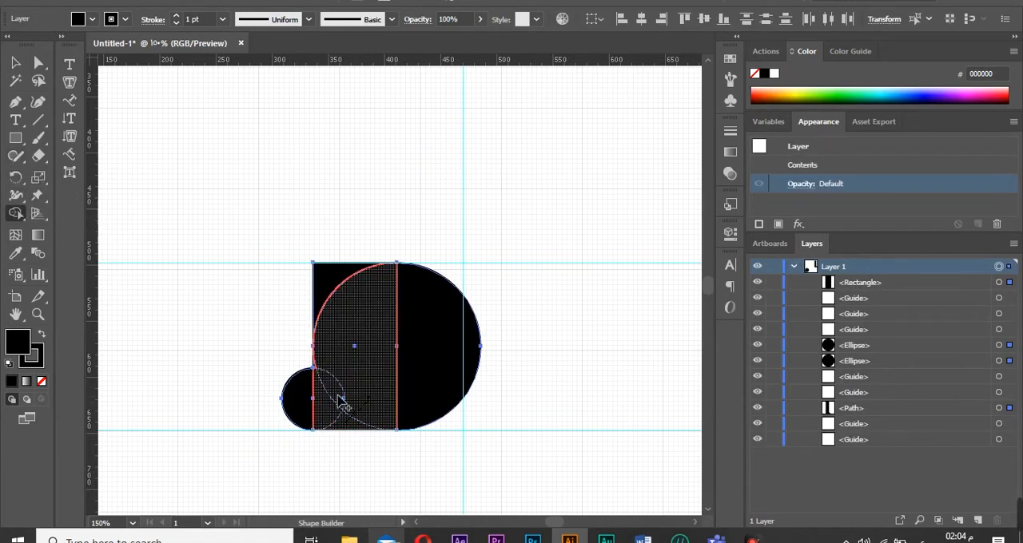
mouse_move(330, 324)
left_mouse_down()
mouse_move(352, 301)
mouse_move(413, 317)
left_mouse_up()
key("ctrl+z")
mouse_move(331, 361)
left_mouse_down()
mouse_move(330, 324)
mouse_move(305, 273)
mouse_move(415, 322)
left_mouse_up()
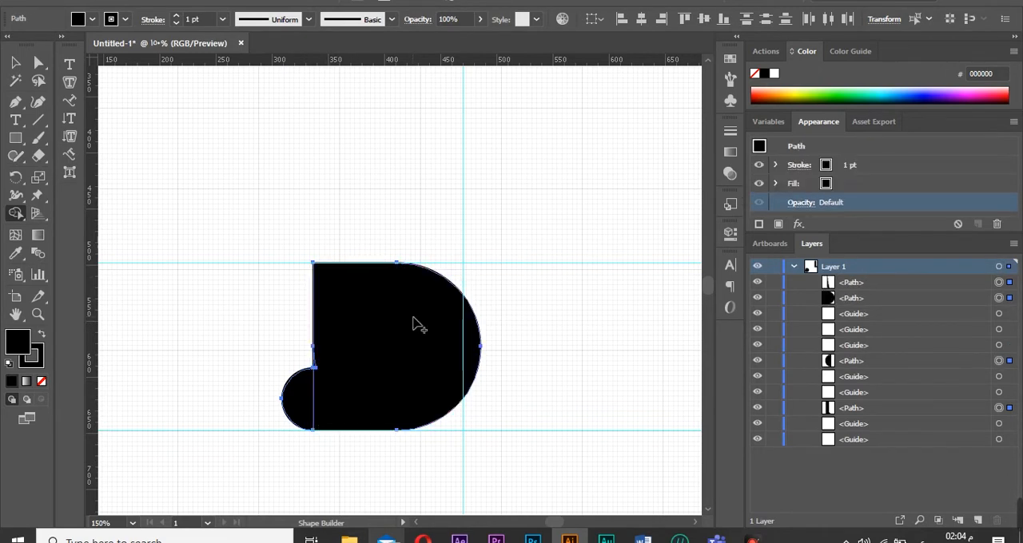
left_click(300, 415, "alt")
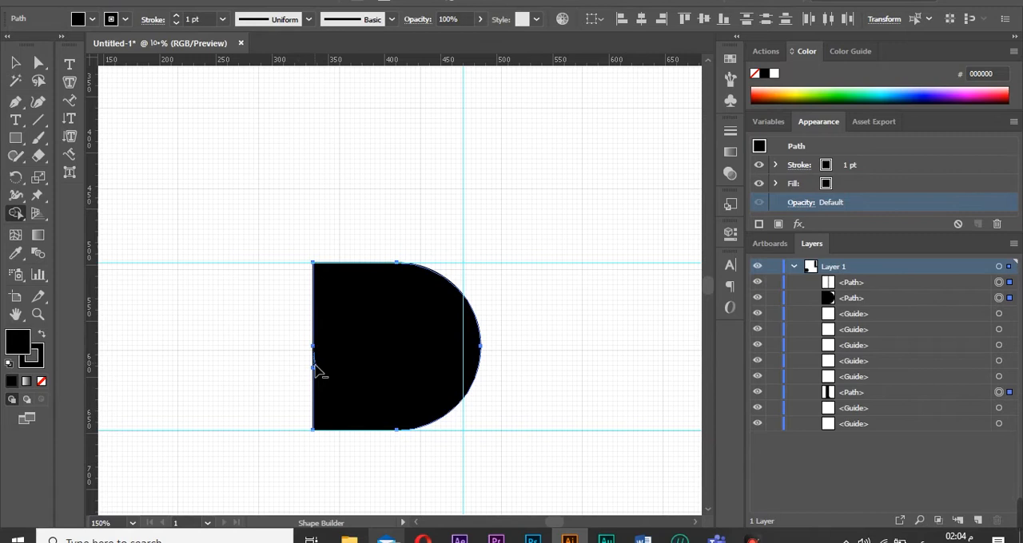
left_click(16, 139)
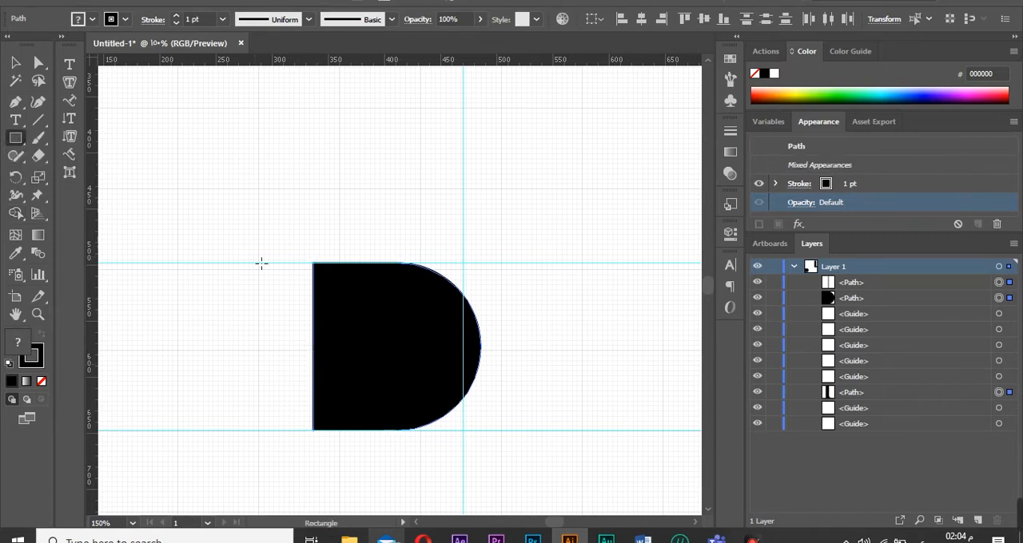
key("ctrl+z")
key("ctrl+z")
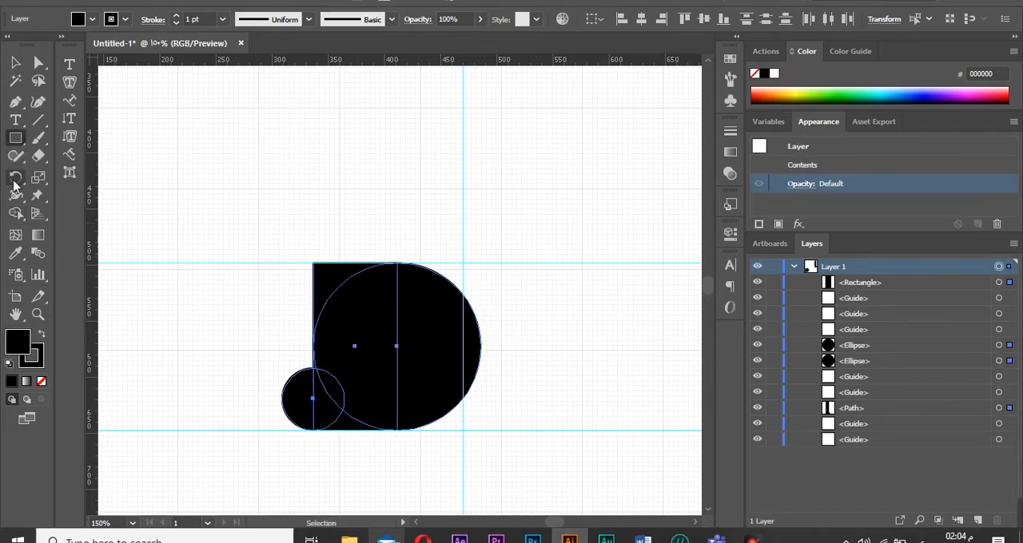
Create a new layer, move the letter l path into it and hide that layer.
left_click(912, 286)
left_click(977, 520)
left_click_drag(879, 300, 849, 268)
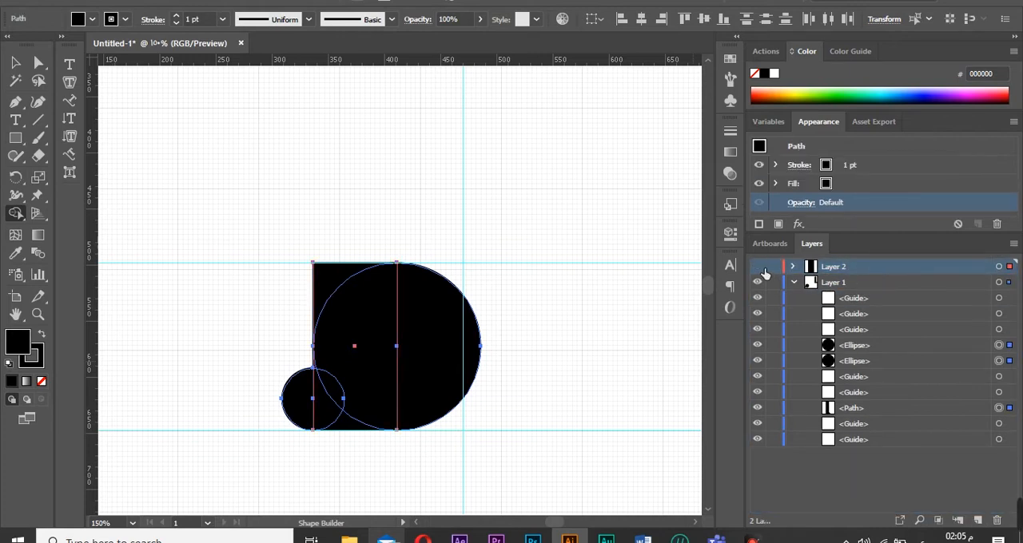
left_click(758, 267)
left_click(758, 267)
key("ctrl+z")
key("ctrl+z")
key("ctrl+z")
left_click_drag(874, 421, 861, 268)
left_click(759, 267)
left_click(999, 282)
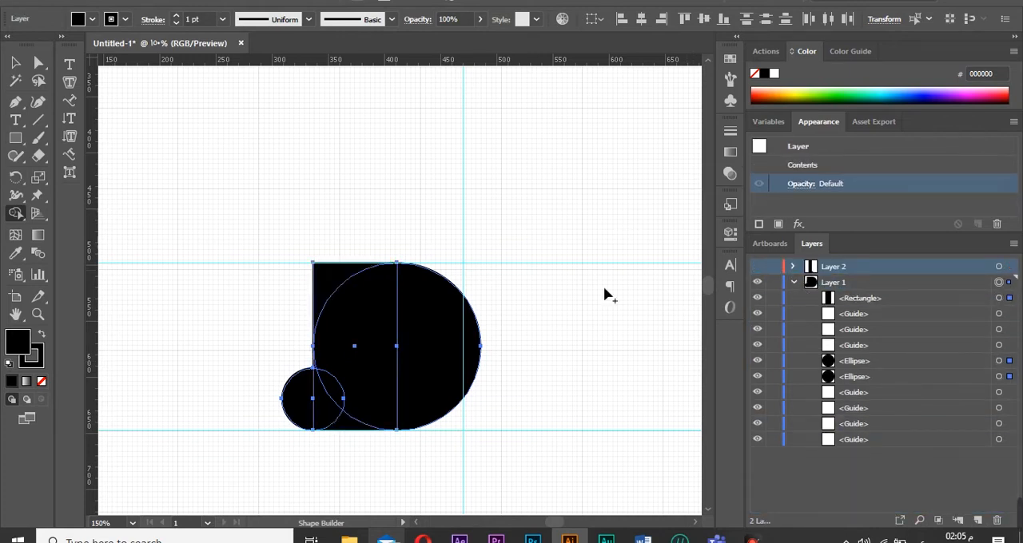
left_click(17, 64)
left_click(308, 267)
left_click(313, 272)
left_click_drag(312, 346, 348, 346)
left_click_drag(350, 353, 322, 353)
left_click_drag(320, 346, 312, 346)
left_click_drag(378, 351, 410, 352)
left_click(312, 399)
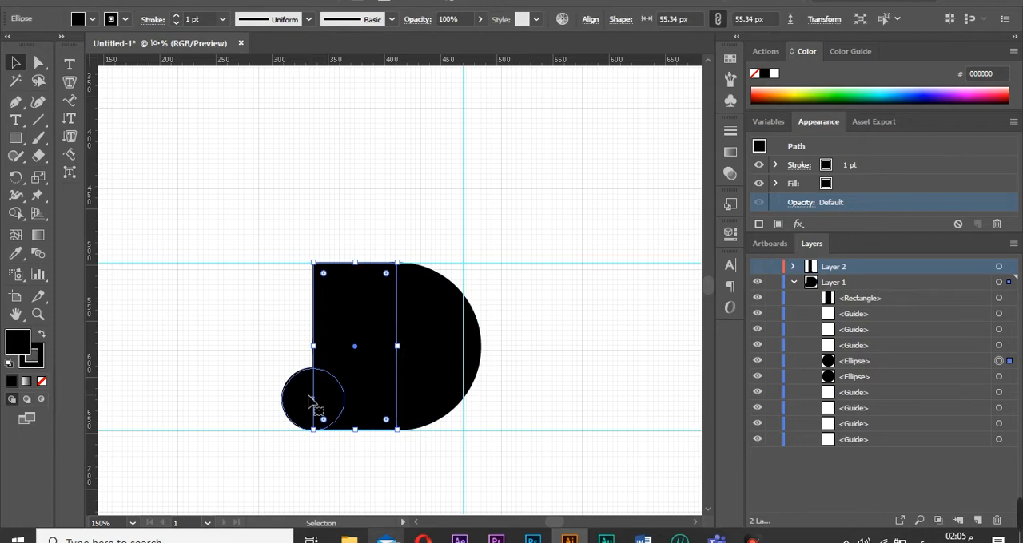
Draw a narrow rectangle along the D's left edge between the guides and merge the overlapping shapes with Shape Builder.
key("m")
left_click_drag(312, 429, 345, 264)
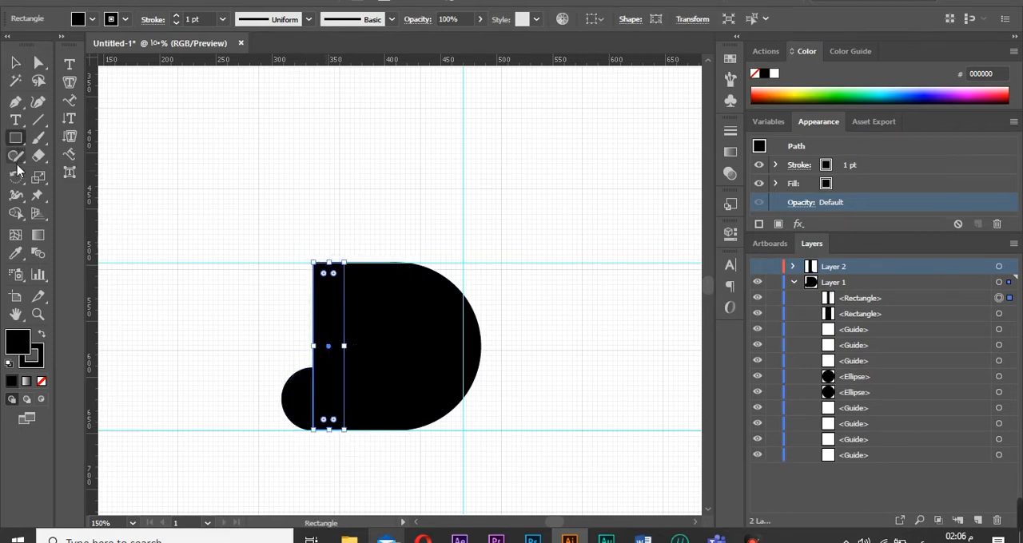
left_click(15, 213)
key("ctrl+a")
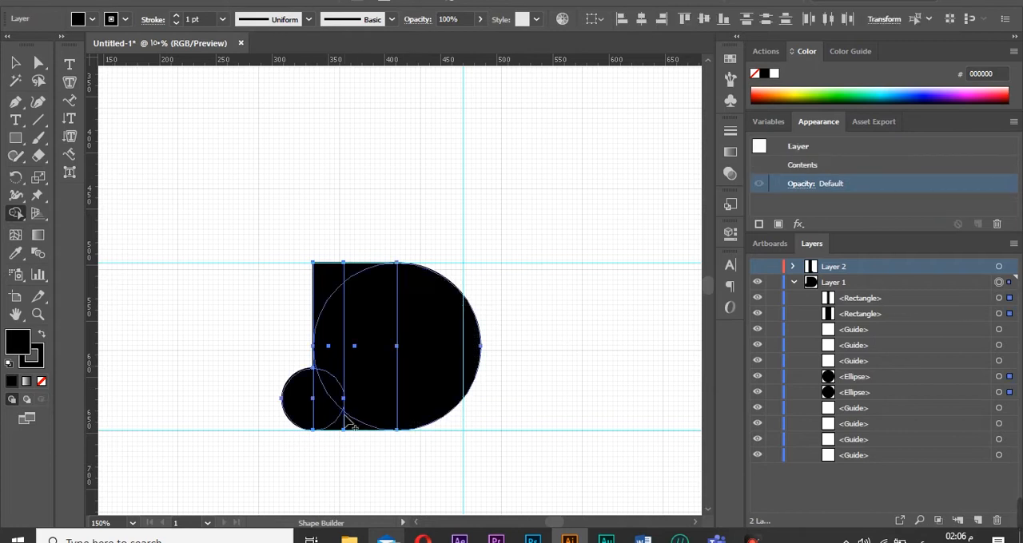
left_click_drag(343, 431, 460, 364)
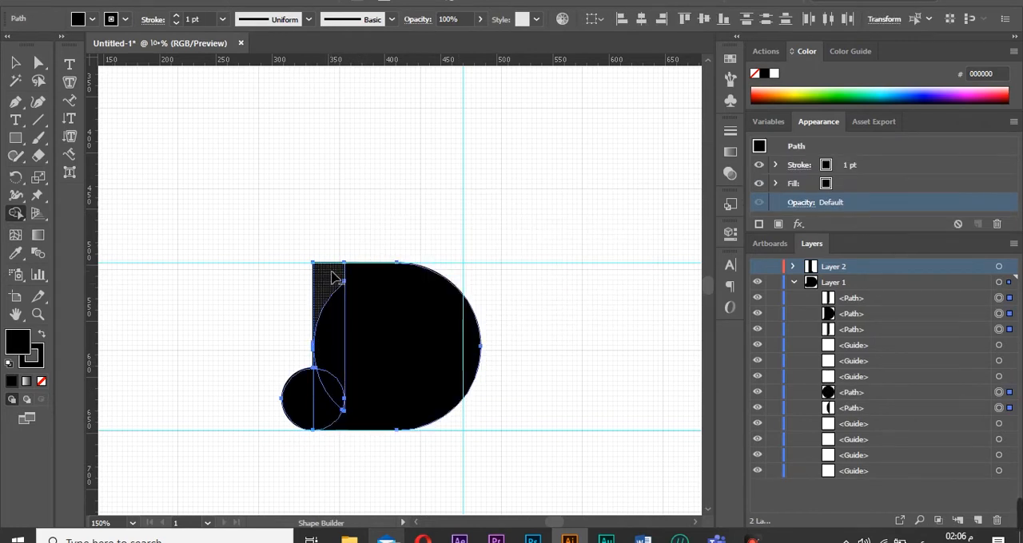
left_click_drag(331, 272, 300, 409)
left_click_drag(298, 312, 324, 320)
mouse_move(326, 324)
left_mouse_down()
mouse_move(310, 373)
mouse_move(313, 353)
left_mouse_up()
left_click(336, 424)
left_click(342, 401)
Zoom into the lower-left corner, set the fill to none and merge the leftover corner piece into the D with Shape Builder.
left_click(515, 83)
left_click(389, 281)
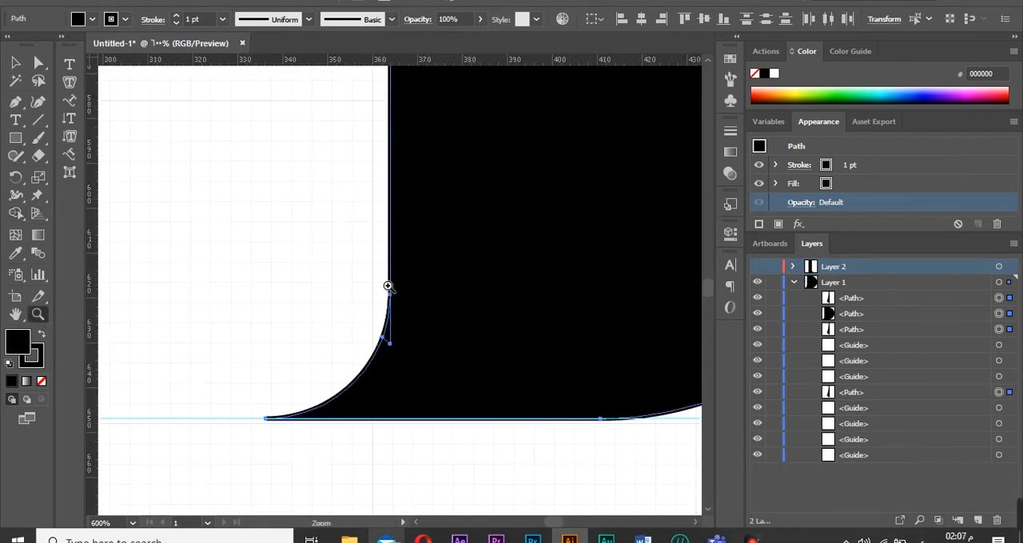
left_click(382, 277)
left_click(16, 213)
left_click(825, 185)
left_click(838, 184)
left_click(684, 210)
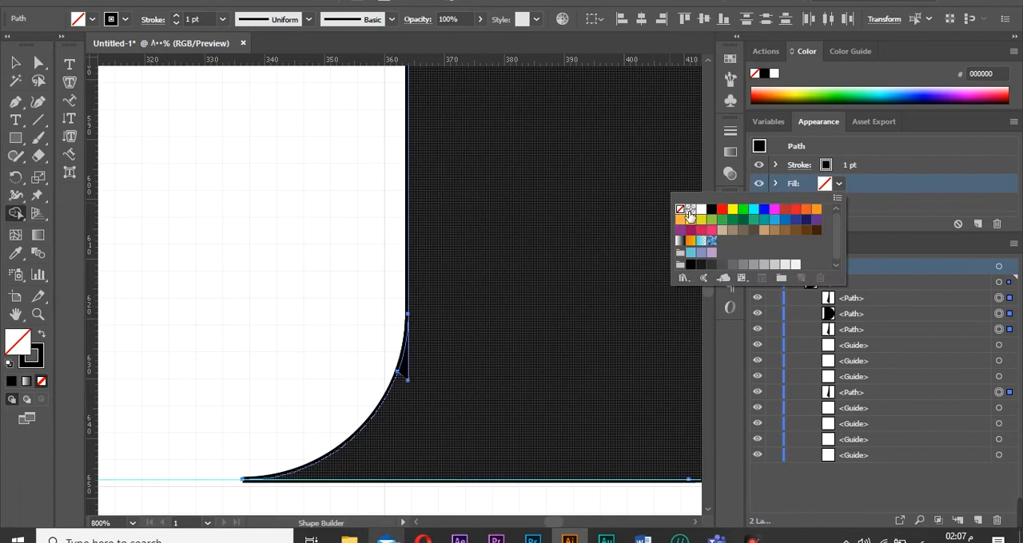
left_click(404, 372, "alt")
left_click(406, 372)
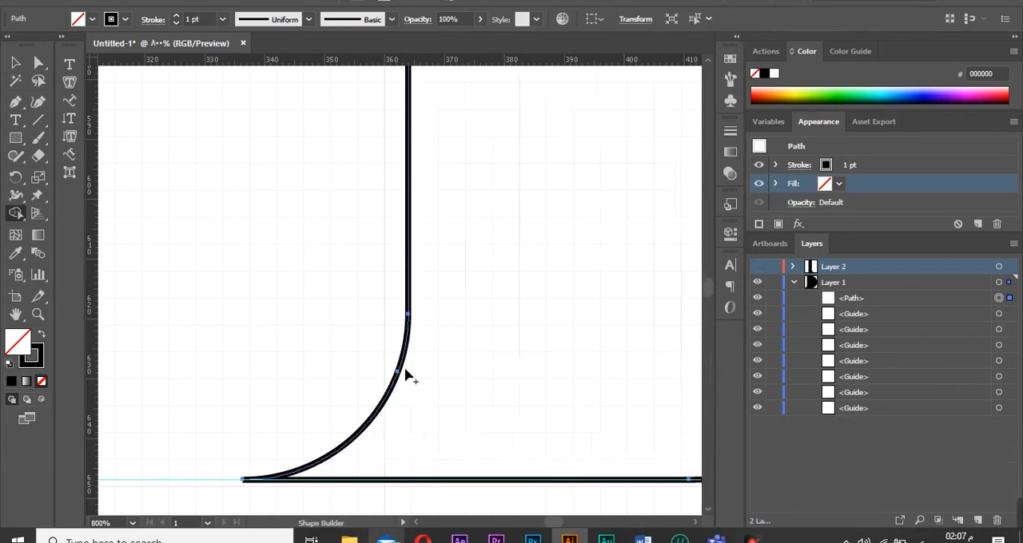
Fill the D with light grey and remove its stroke.
left_click(132, 523)
left_click(150, 514)
left_click(379, 319)
left_click(379, 319)
left_click(378, 320)
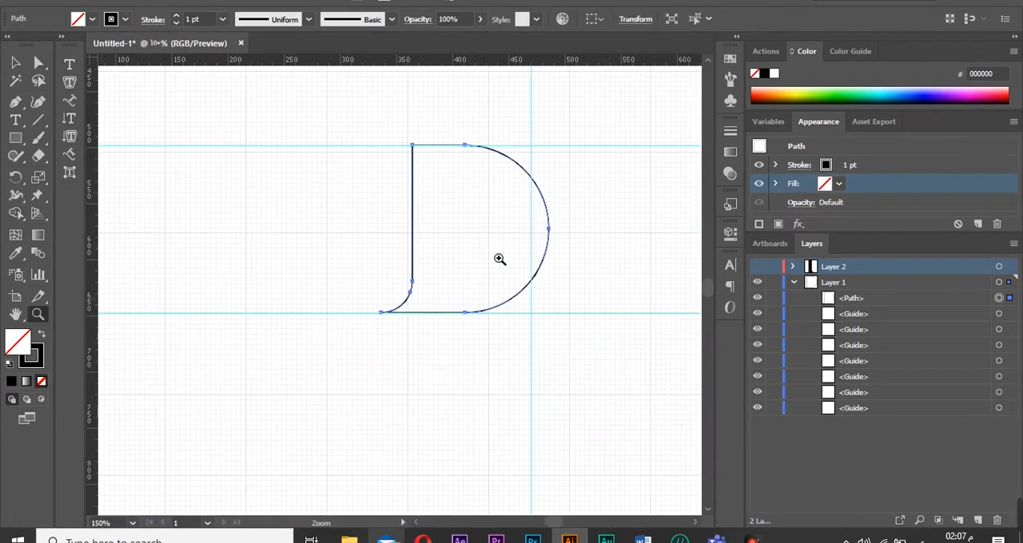
left_click(39, 63)
left_click(837, 185)
left_click(706, 264)
left_click(728, 264)
left_click(739, 264)
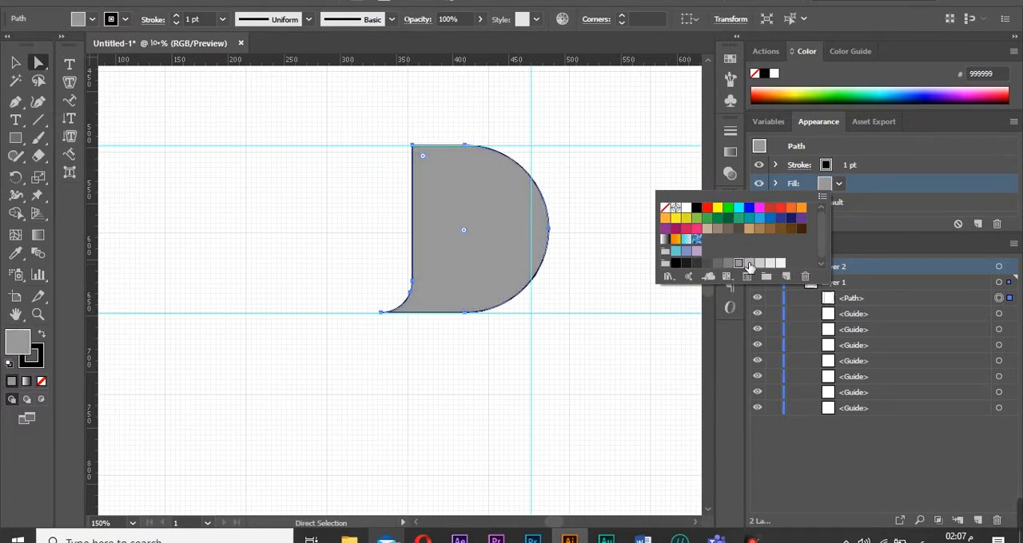
left_click(758, 264)
left_click(825, 166)
left_click(825, 168)
left_click(667, 189)
left_click(598, 216)
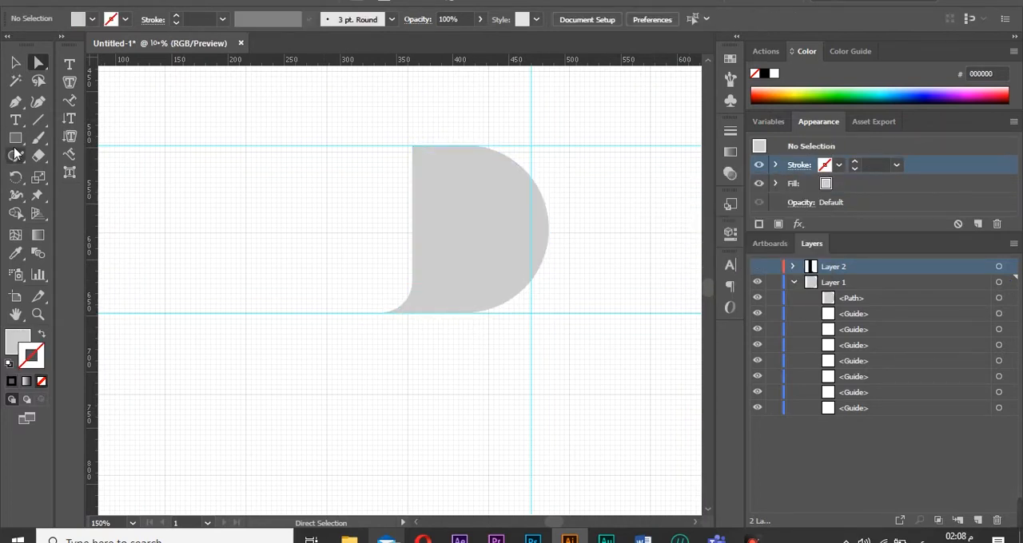
Add horizontal guides through the D and draw a thin horizontal rectangle and a narrow vertical rectangle in its right half.
left_click_drag(563, 110, 566, 253)
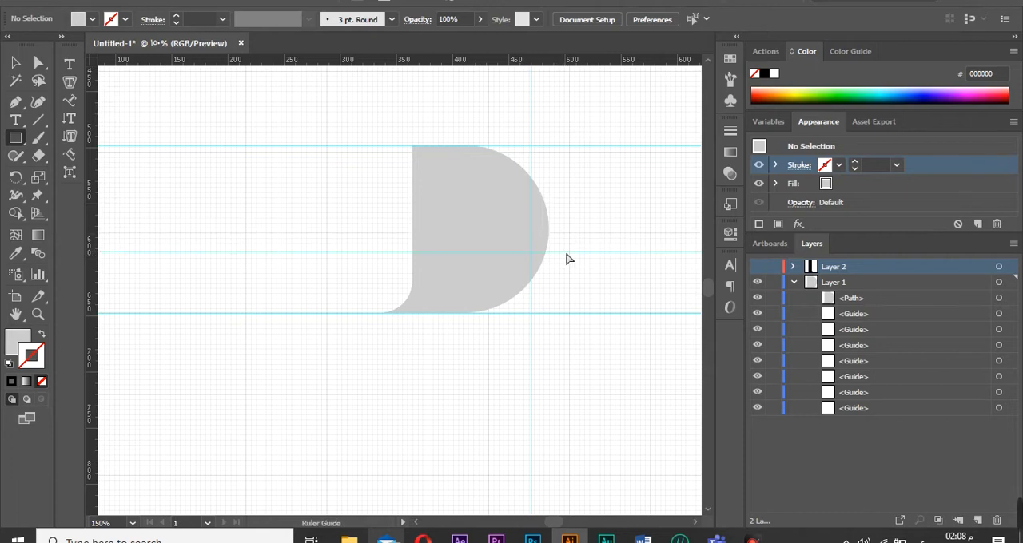
left_click_drag(491, 266, 489, 264)
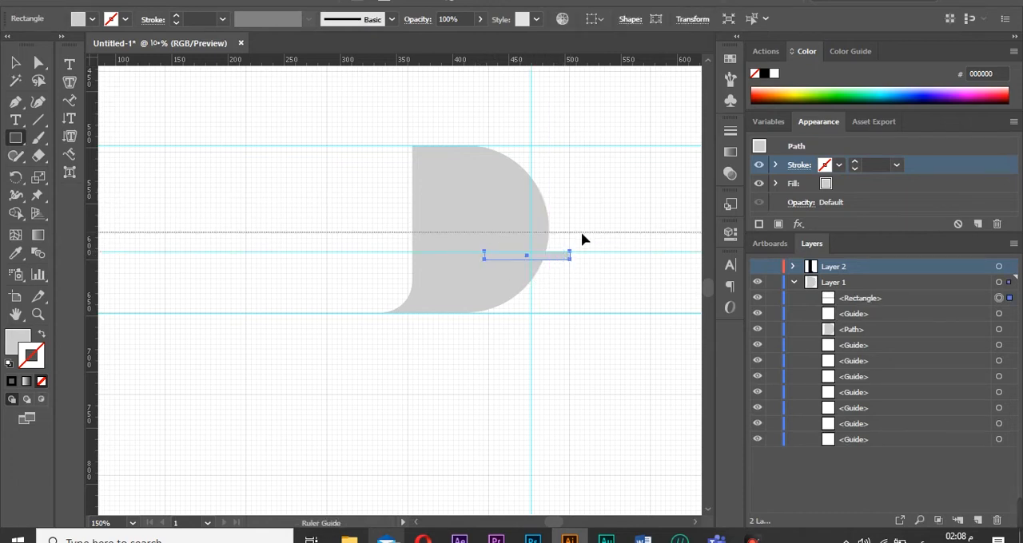
left_click_drag(582, 234, 580, 233)
left_click_drag(501, 270, 495, 261)
Zoom in and draw a small circle at the top of the narrow vertical rectangle.
key("z")
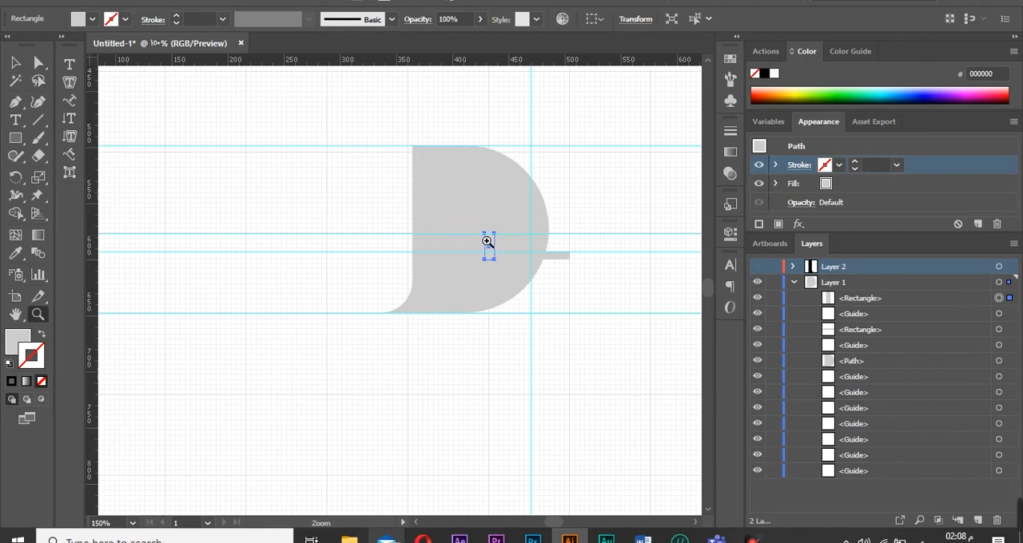
left_click(488, 242)
left_click(401, 289)
left_click(401, 294)
left_click(407, 280)
left_click(398, 297)
left_click_drag(15, 137, 59, 174)
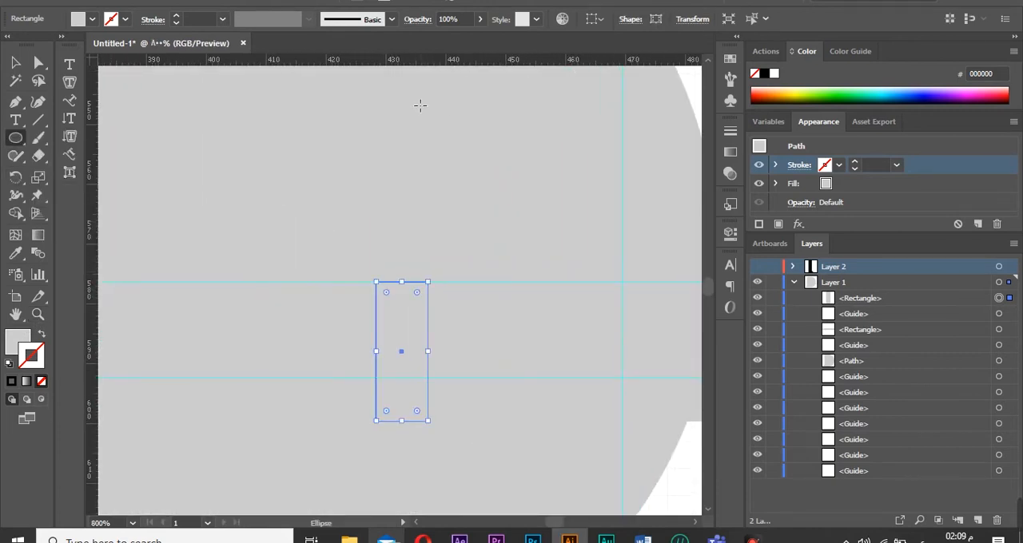
left_click_drag(366, 197, 397, 227)
key("v")
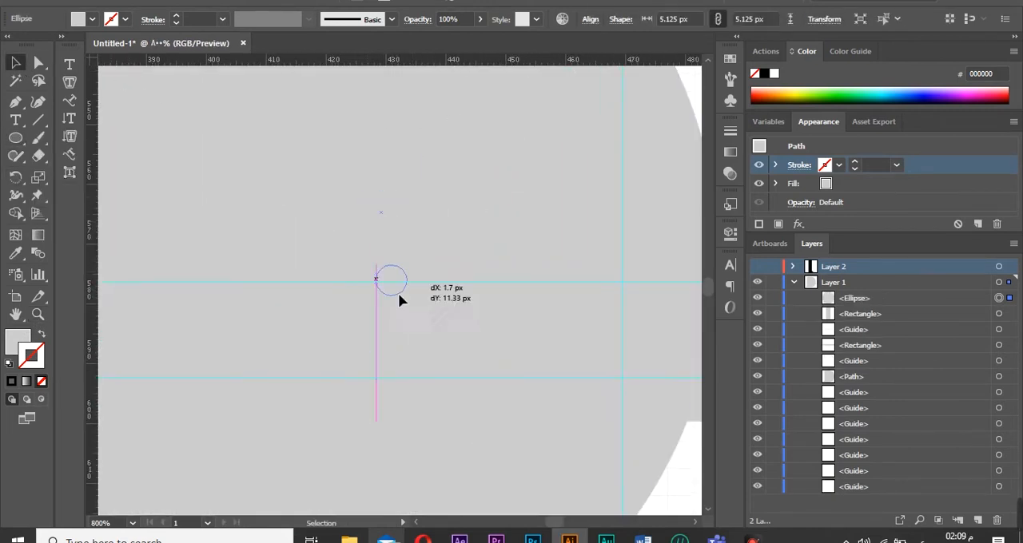
left_click_drag(399, 294, 396, 304)
Fill the vertical and horizontal rectangles with white.
left_click(412, 340)
left_click(825, 184)
left_click(826, 186)
left_click(781, 263)
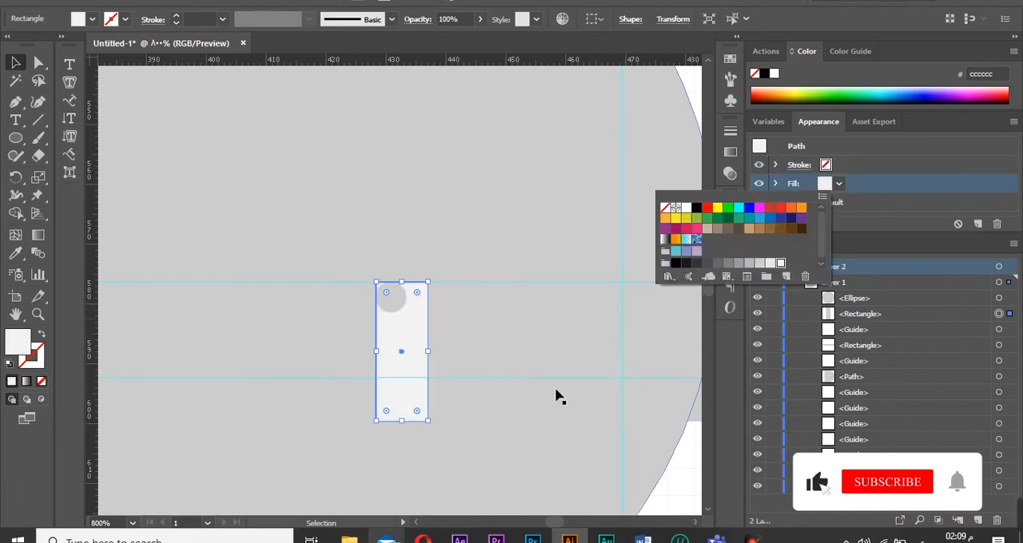
left_click(498, 414)
left_click(825, 185)
left_click(781, 263)
Try cutting the rectangles and circle out of the D with Shape Builder, then undo the cuts.
left_click(394, 304)
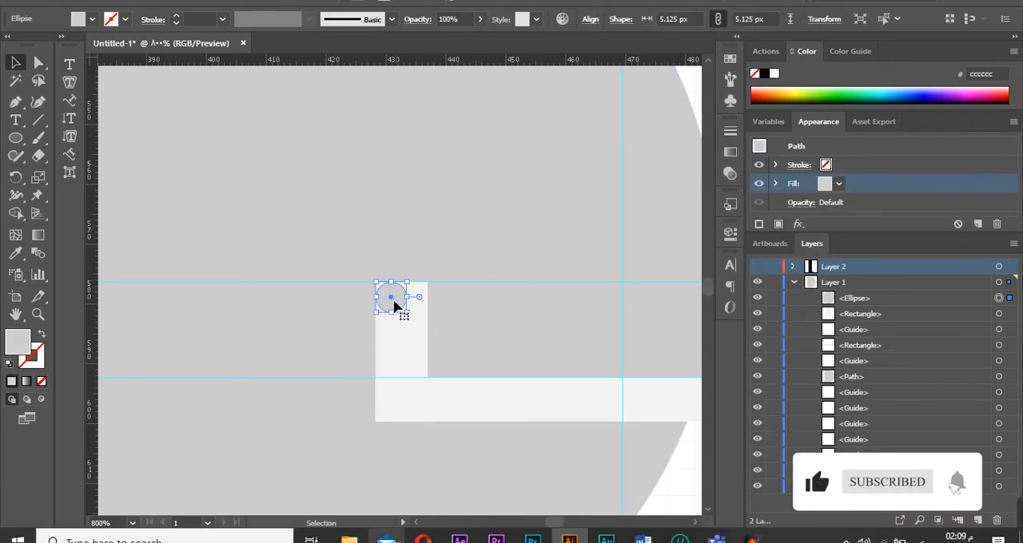
left_click(155, 229)
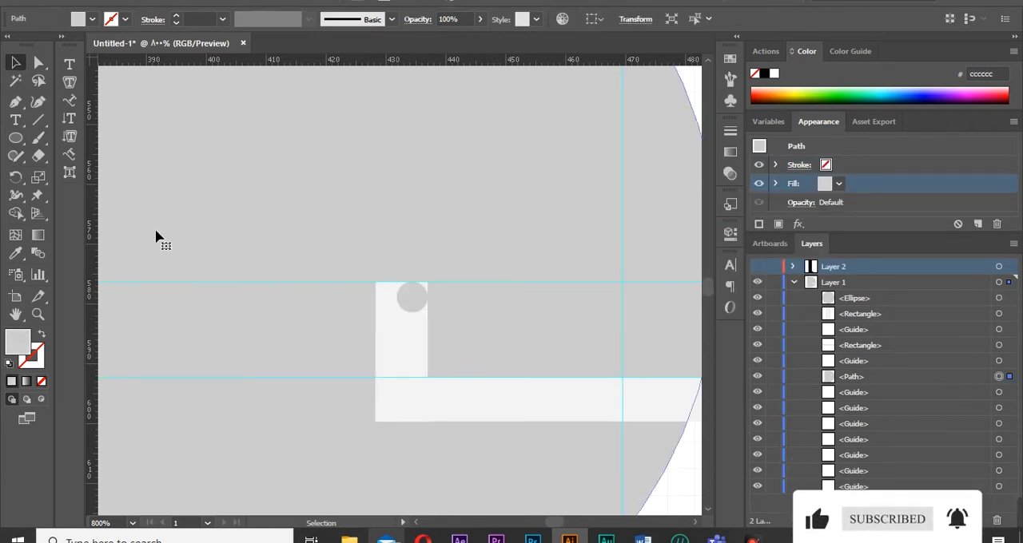
left_click(16, 142)
left_click(18, 214)
left_click(999, 282)
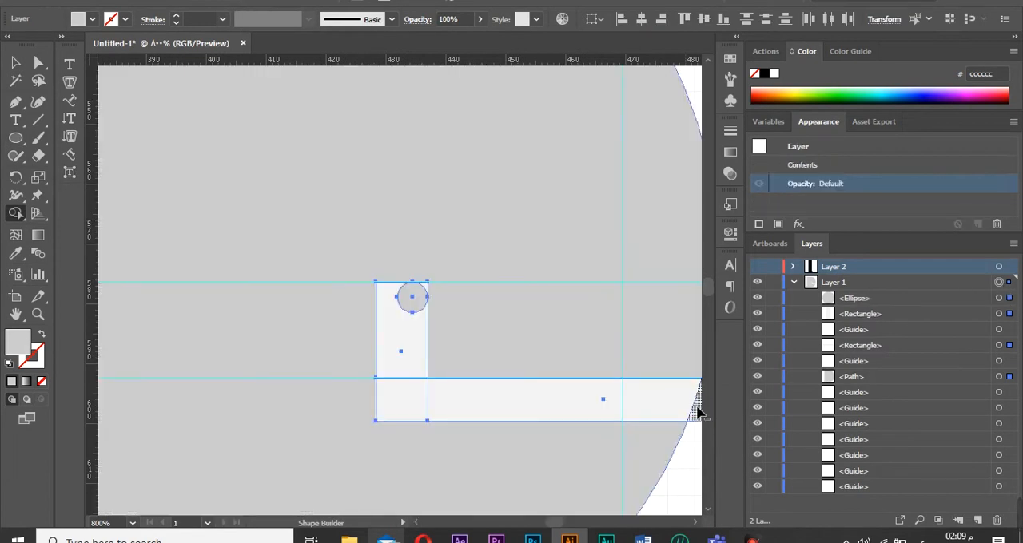
left_click_drag(697, 406, 531, 411)
left_click_drag(433, 406, 398, 340)
left_click_drag(405, 302, 402, 334)
key("z")
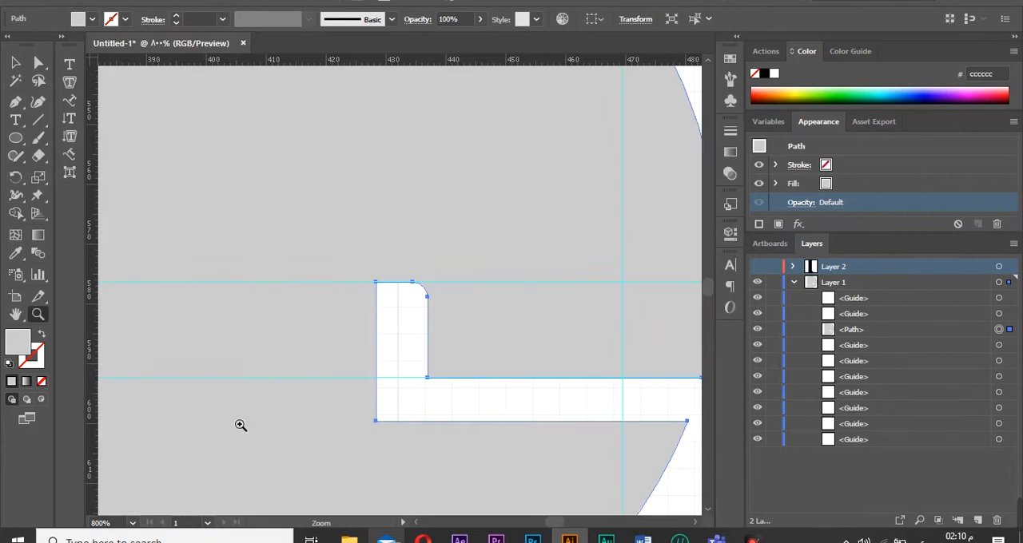
key("ctrl+0")
left_click(350, 327)
left_click(441, 300)
left_click(400, 298)
left_click(340, 300)
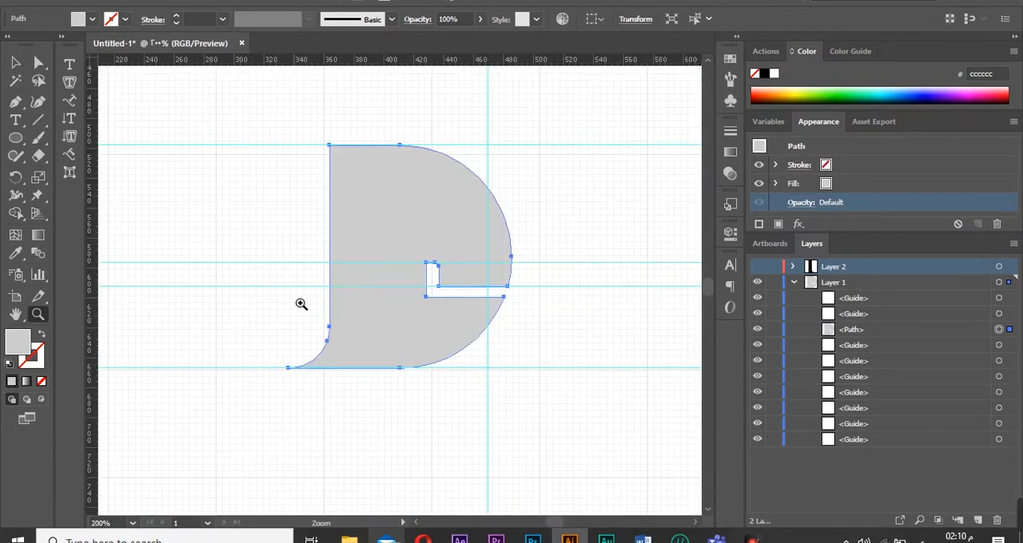
key("ctrl+z")
key("ctrl+z")
key("ctrl+z")
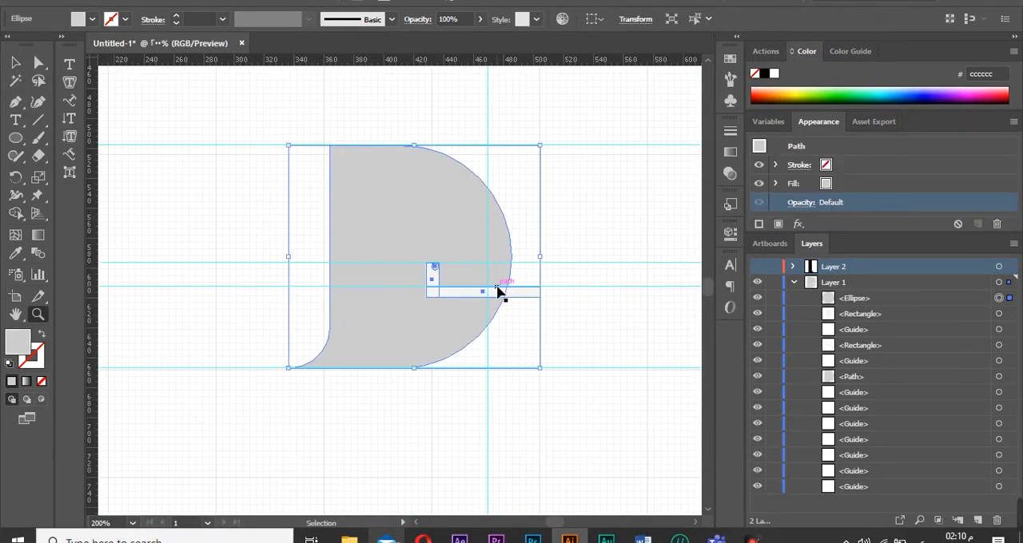
Enlarge and reposition the vertical rectangle, horizontal rectangle and circle inside the D's right half.
left_click(42, 69)
left_click(437, 291)
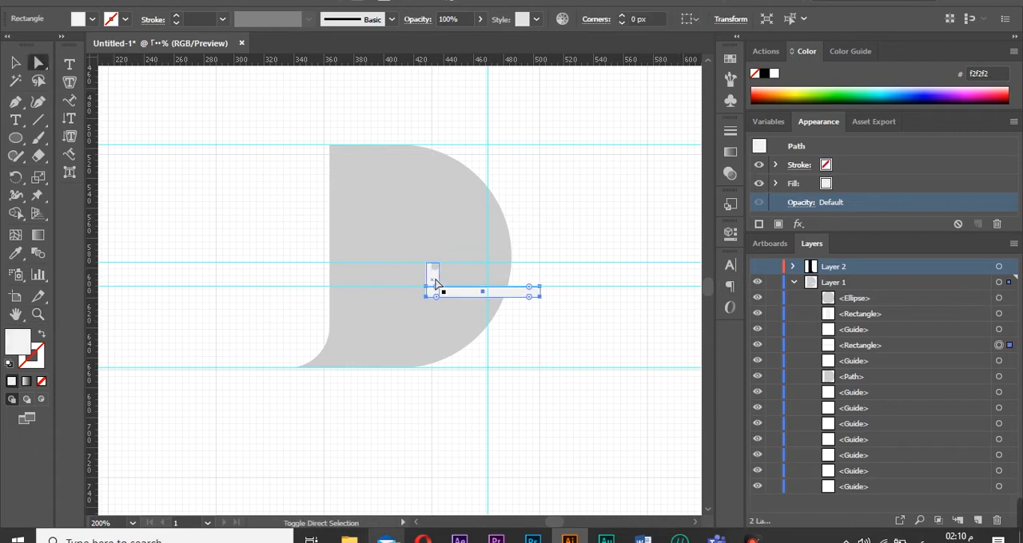
left_click(433, 278, "shift")
left_click(435, 266, "shift")
key("v")
left_click_drag(425, 262, 377, 246)
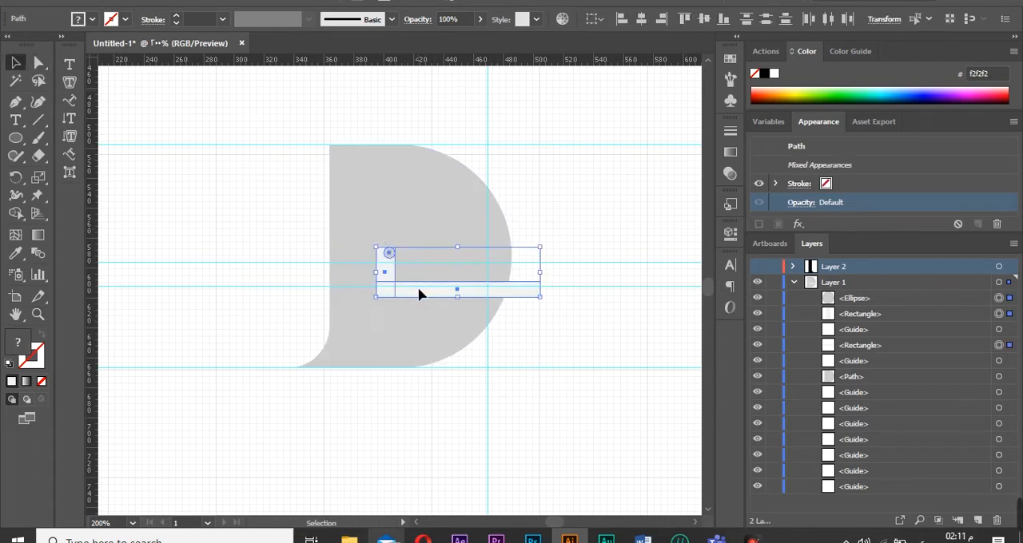
left_click_drag(418, 288, 449, 279)
left_click_drag(488, 237, 488, 205)
left_click_drag(406, 246, 350, 246)
left_click_drag(455, 271, 511, 275)
left_click_drag(631, 250, 525, 248)
left_click_drag(551, 524, 549, 523)
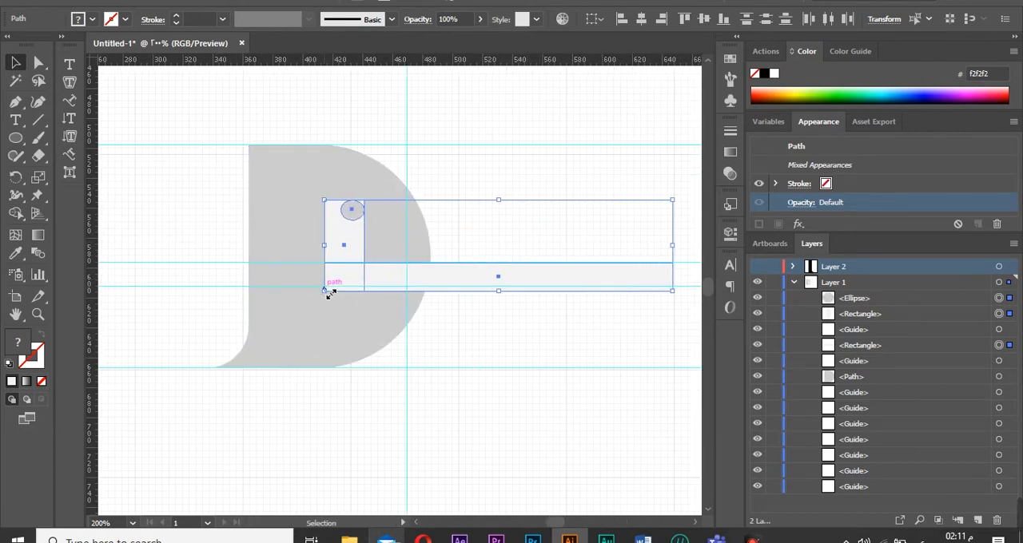
mouse_move(324, 291)
left_mouse_down()
mouse_move(286, 301)
mouse_move(341, 291)
left_mouse_up()
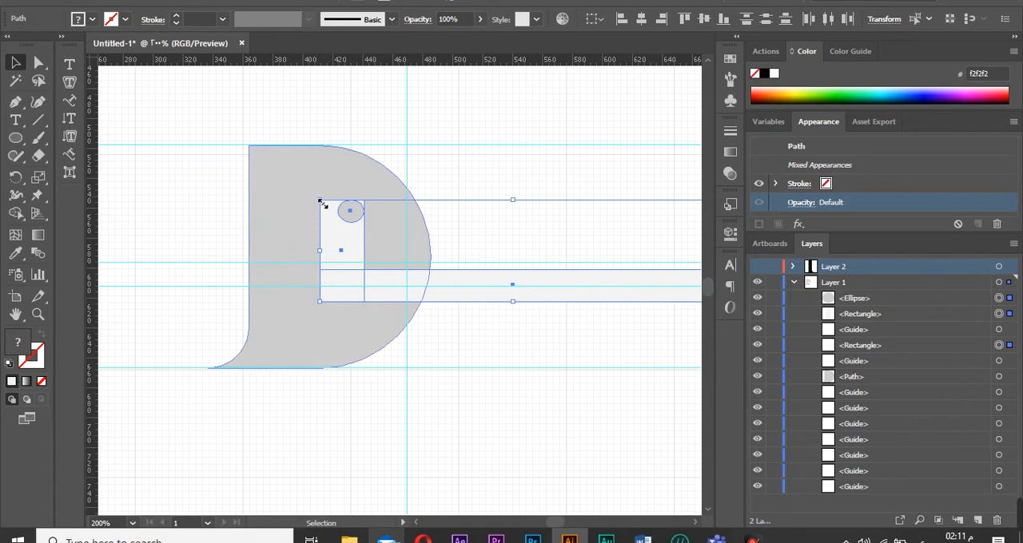
left_click_drag(320, 200, 274, 190)
left_click_drag(297, 283, 348, 281)
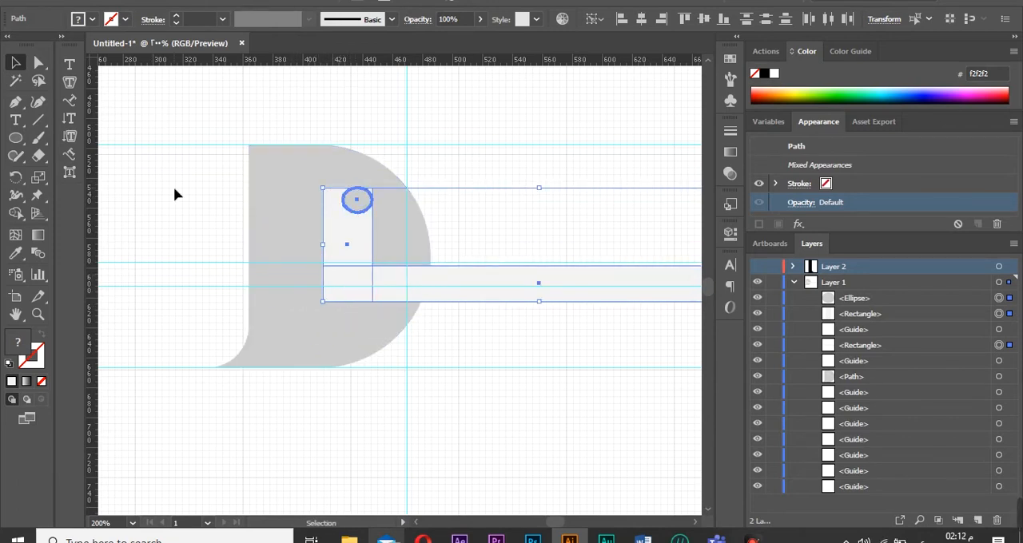
Stretch the circle to the vertical rectangle's width and cut the rectangles and circle out of the D with Shape Builder.
left_click(357, 201)
left_click_drag(346, 220, 326, 234)
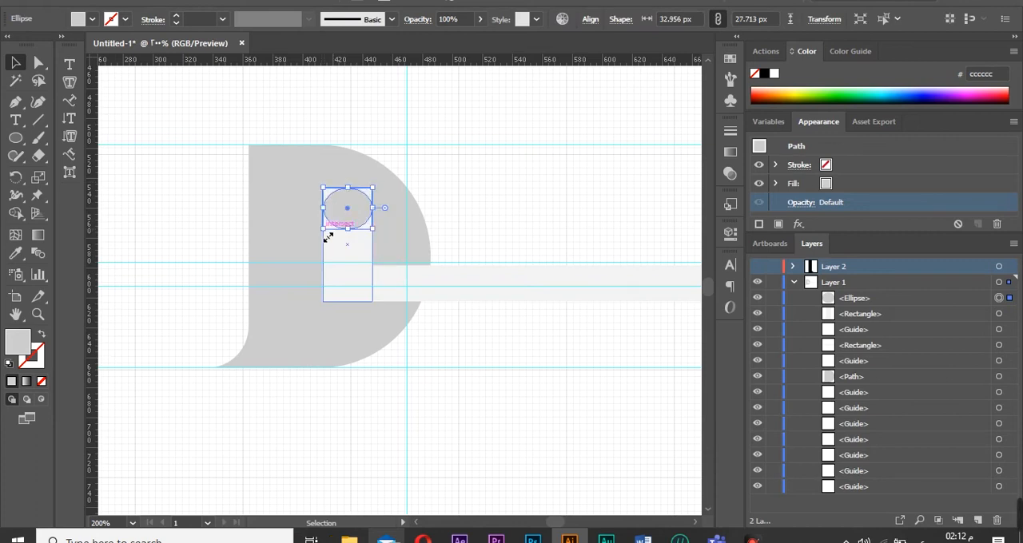
left_click(153, 257)
left_click(1000, 283)
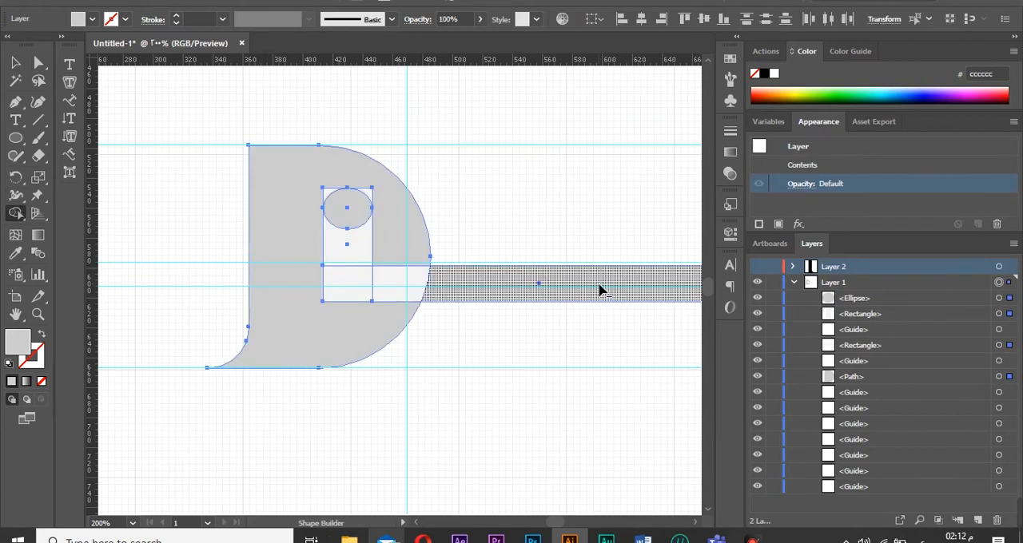
mouse_move(600, 284)
left_mouse_down("alt")
mouse_move(423, 287)
mouse_move(354, 261)
mouse_move(348, 239)
left_mouse_up("alt")
key("ctrl+z")
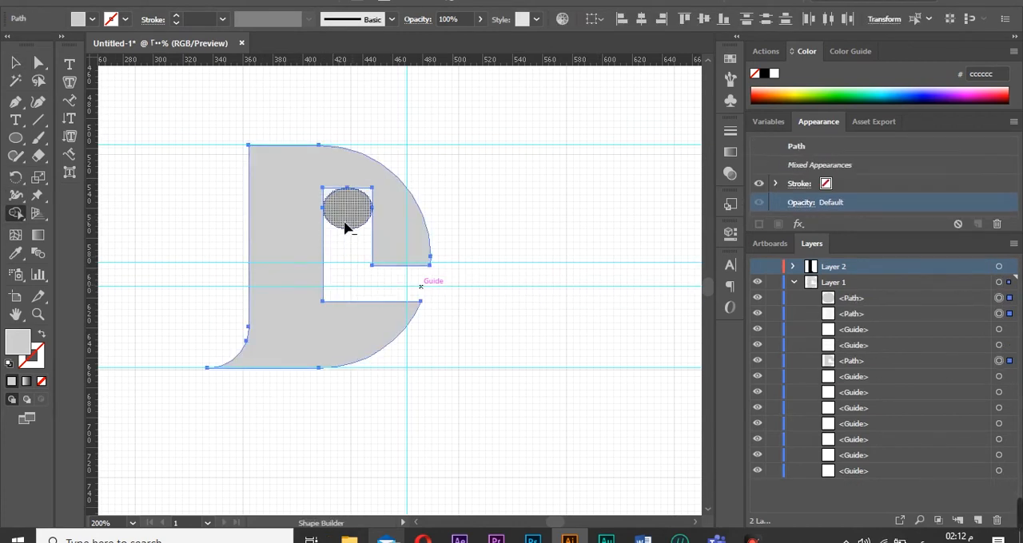
left_click_drag(332, 196, 383, 202)
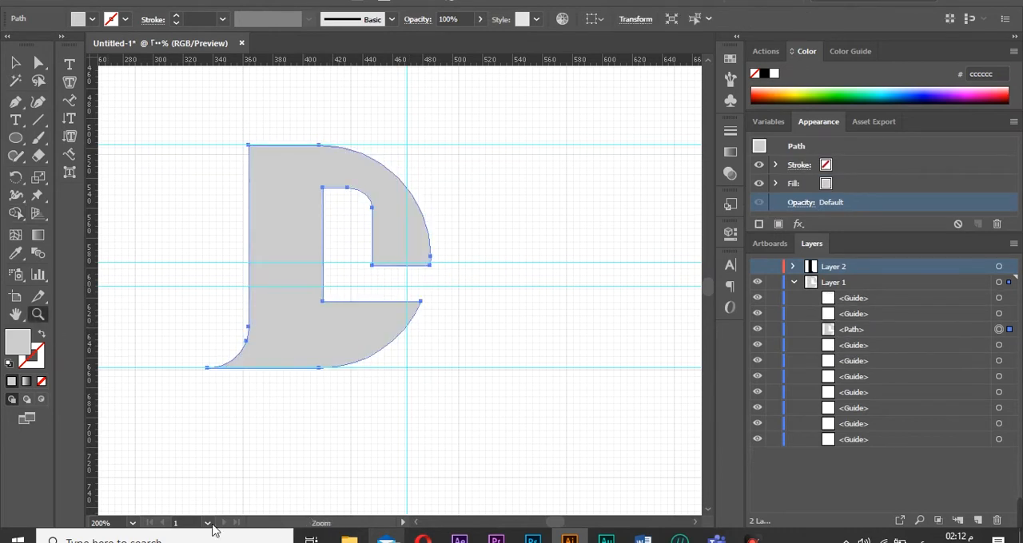
Fit the artboard in view and move the D to the artboard's upper-left area.
key("ctrl+0")
left_click(38, 63)
left_click(157, 314)
left_click(382, 342)
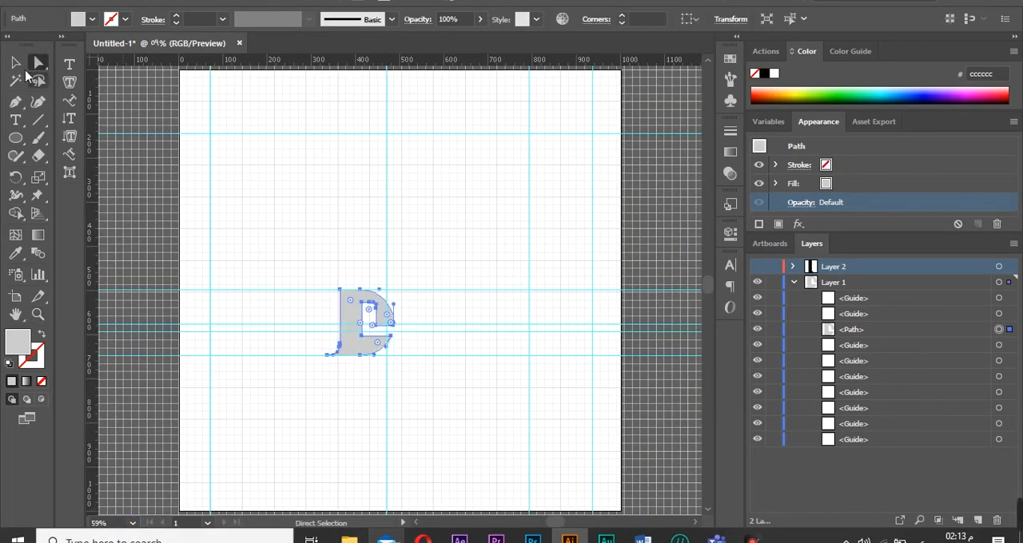
left_click(15, 63)
left_click_drag(365, 353, 284, 274)
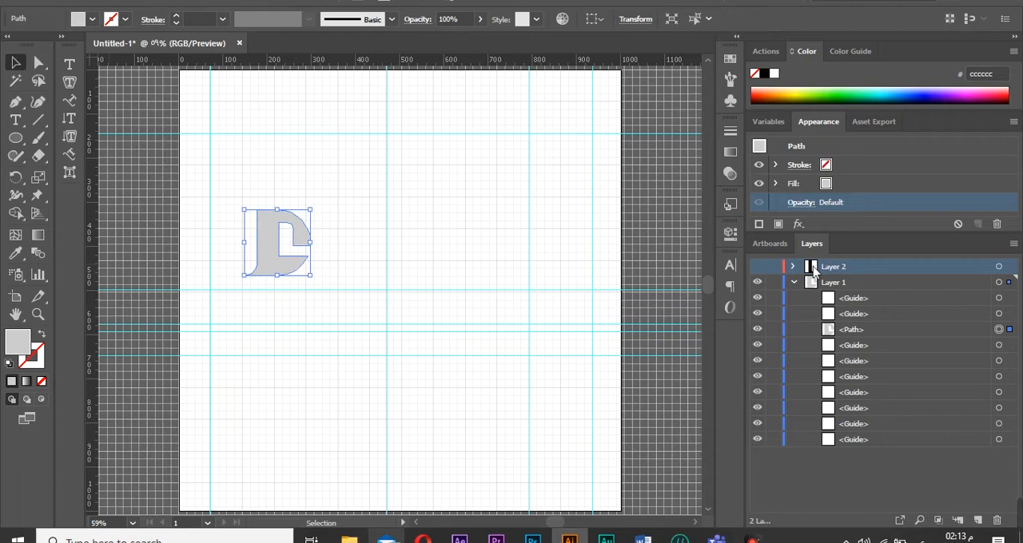
Show the hidden layer and arrange its three l-shaped bars in ascending heights beside the D.
left_click(757, 266)
left_click(527, 234)
left_click_drag(526, 234, 468, 258)
left_click_drag(471, 163, 463, 200)
key("ctrl+shift+a")
left_click_drag(461, 266, 408, 266)
left_click_drag(414, 199, 480, 273)
left_click(459, 319)
mouse_move(479, 199)
left_mouse_down()
mouse_move(482, 173)
mouse_move(483, 193)
left_mouse_up()
left_click_drag(475, 260, 438, 199)
left_click(518, 248)
left_click(449, 333)
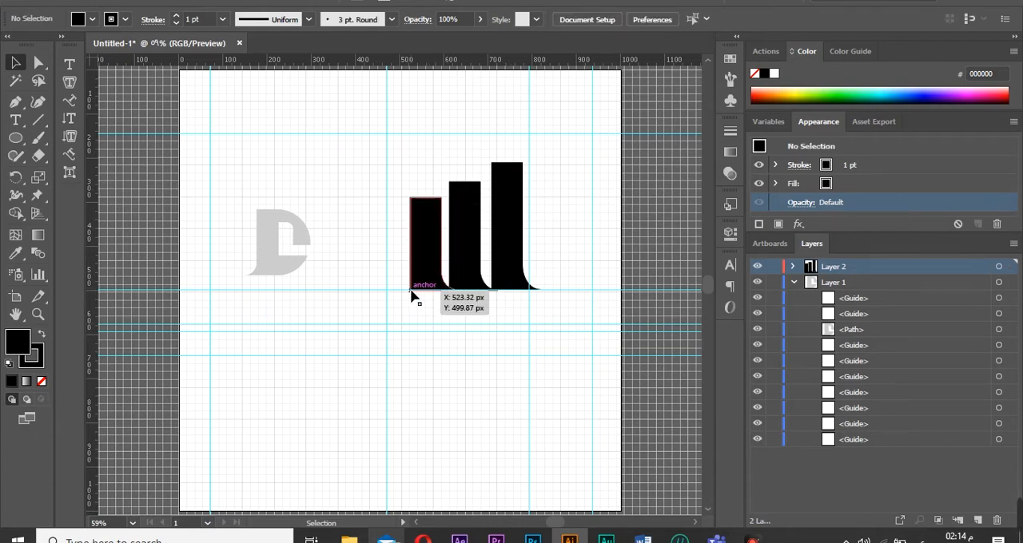
left_click_drag(431, 245, 432, 242)
left_click(512, 325)
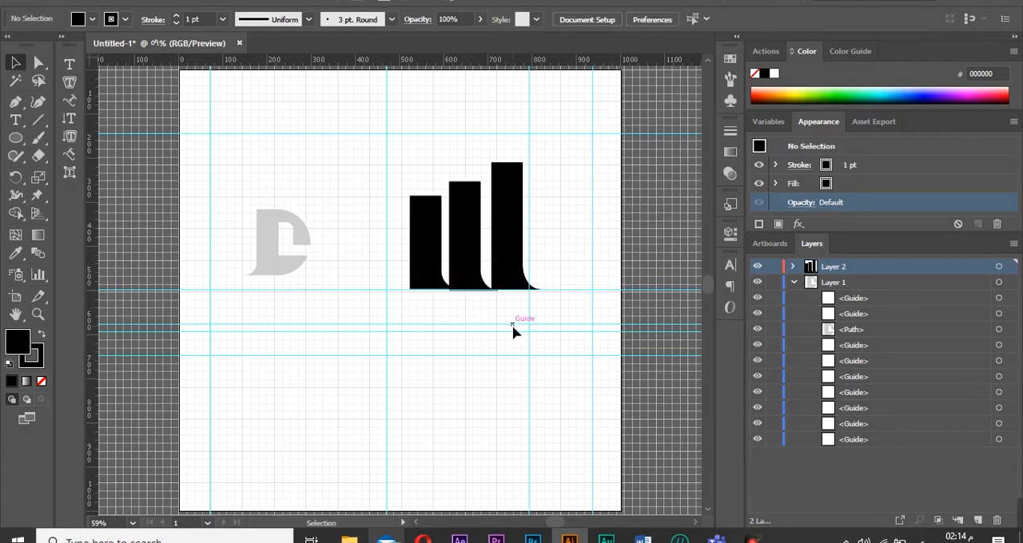
mouse_move(568, 245)
left_mouse_down()
mouse_move(429, 267)
mouse_move(429, 328)
left_mouse_up()
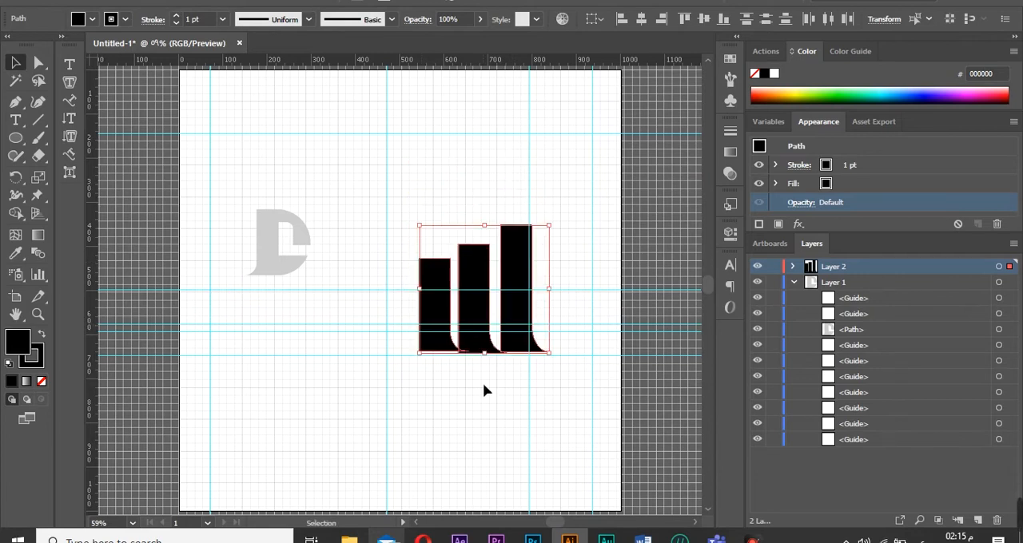
Zoom in on the bars' bottoms and stretch each of the three bars down to a common baseline.
left_click(482, 382)
left_click(436, 338)
left_click(39, 316)
double_click(466, 354)
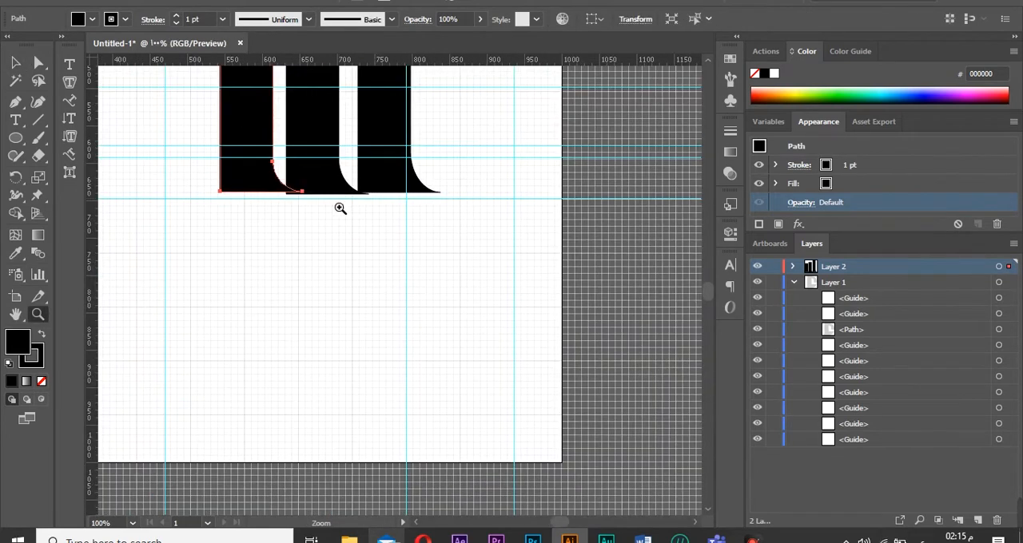
left_click(325, 202)
left_click(412, 283)
right_click(411, 284)
left_click(382, 298)
left_click(38, 63)
left_click(16, 63)
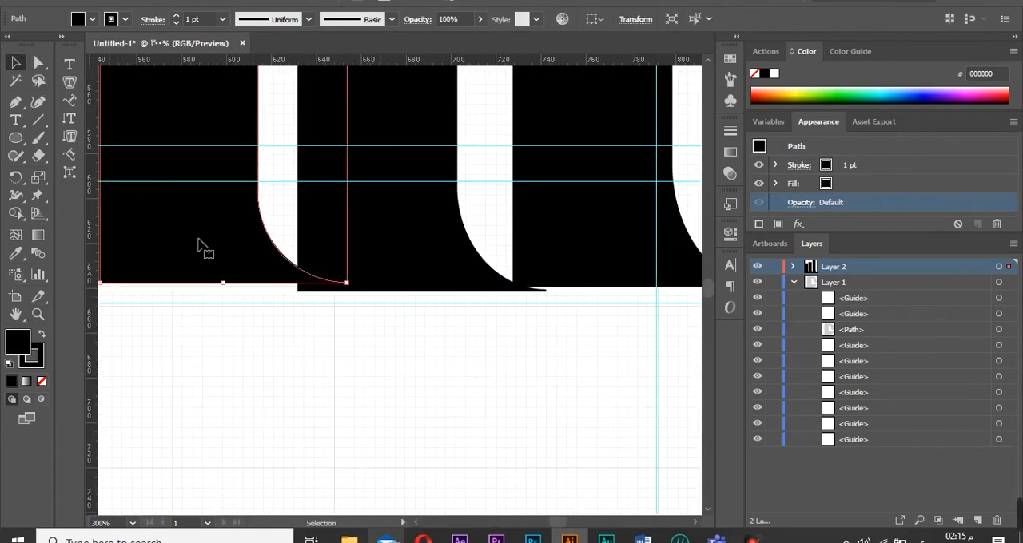
left_click_drag(222, 283, 232, 308)
left_click(402, 261)
left_click_drag(422, 291, 429, 308)
left_click(634, 263)
left_click_drag(638, 287, 646, 308)
left_click(158, 368)
Draw a horizontal rectangle spanning the base of the three bars.
key("ctrl+minus")
key("ctrl+minus")
key("ctrl+minus")
key("ctrl+minus")
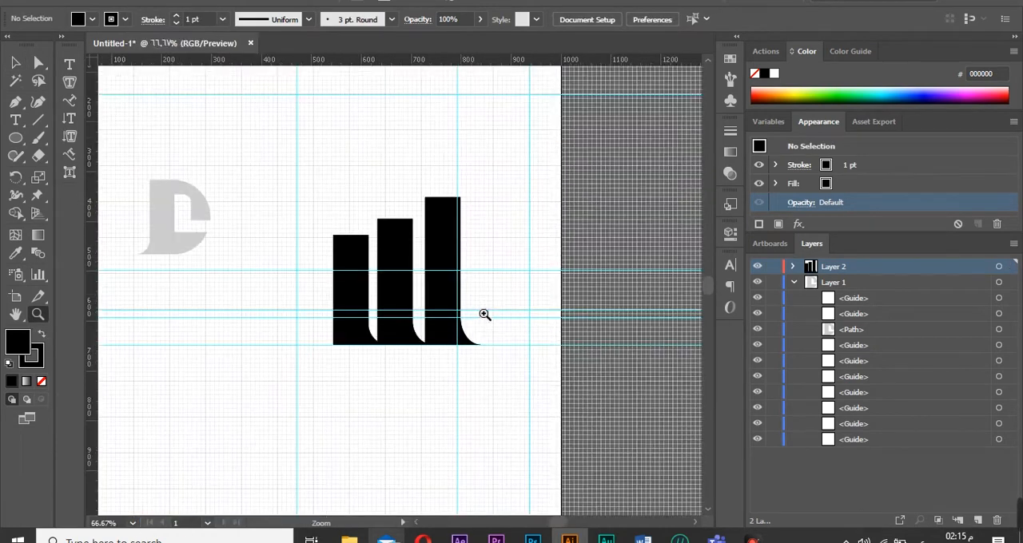
left_click_drag(460, 346, 325, 310)
left_click(15, 214)
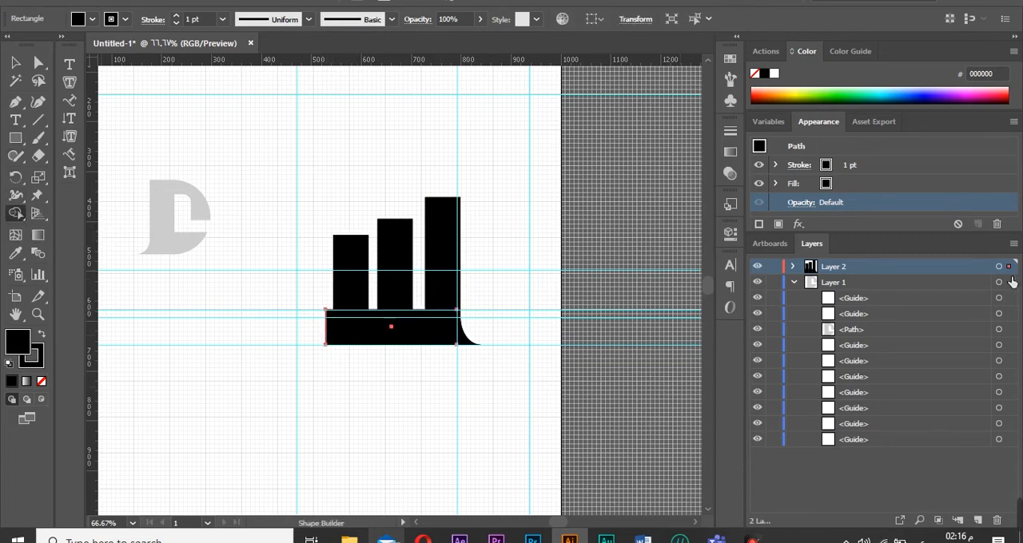
left_click(998, 266)
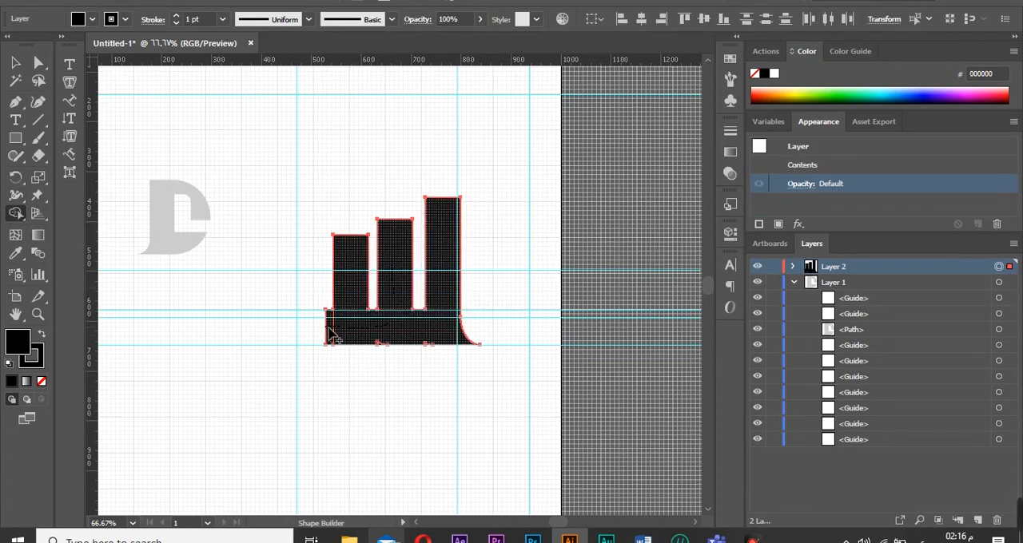
left_click(37, 62)
left_click(204, 406)
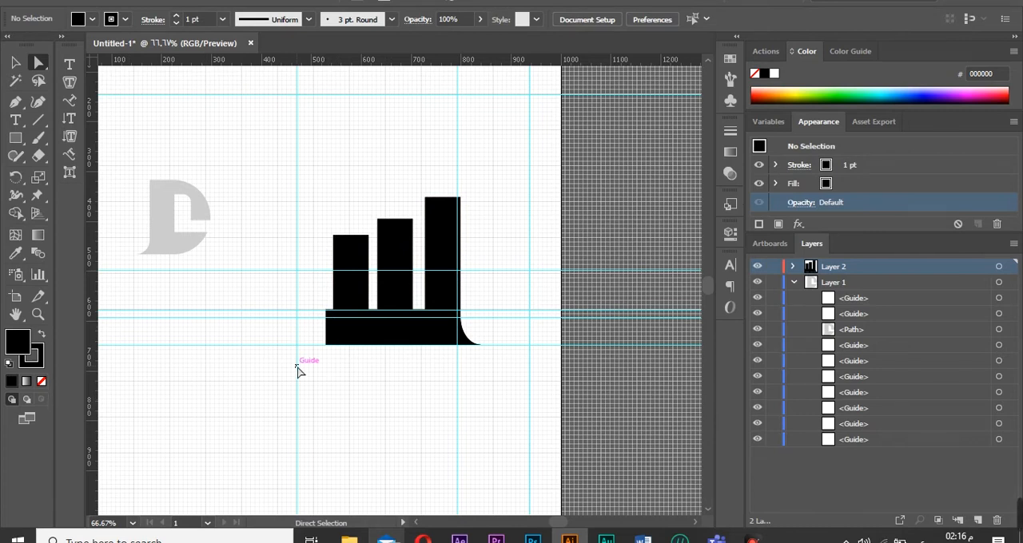
key("ctrl+z")
key("ctrl+z")
key("ctrl+z")
key("ctrl+z")
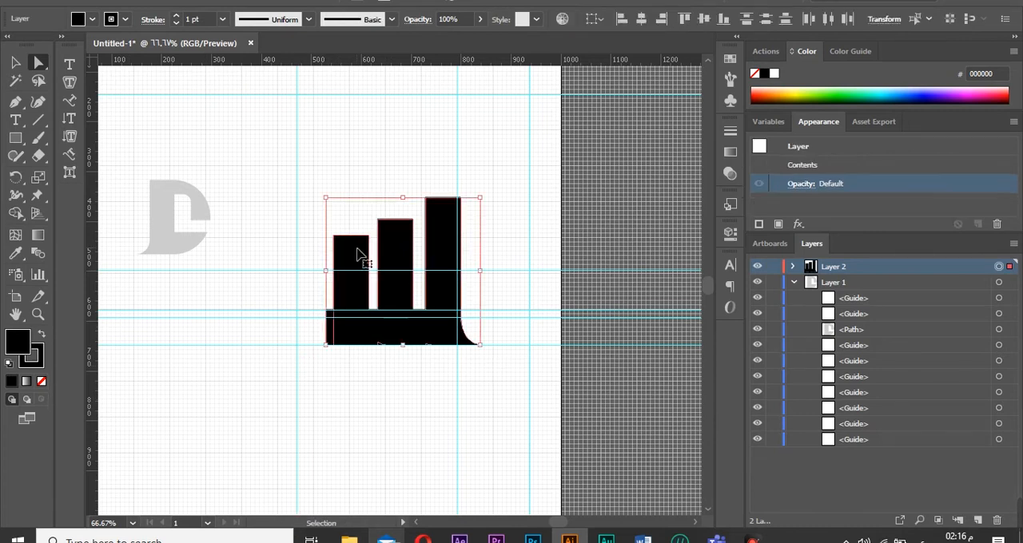
double_click(198, 329)
left_click(357, 289)
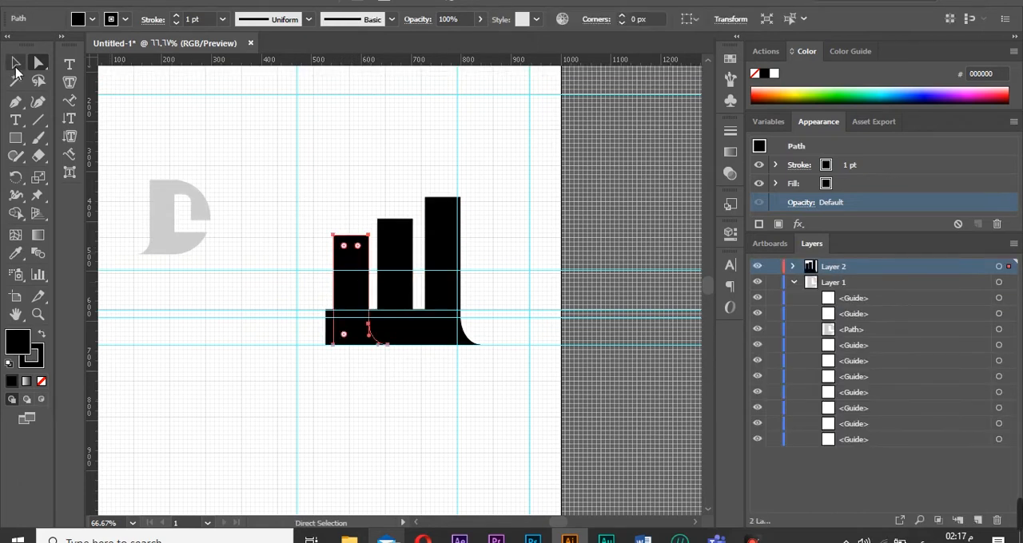
left_click(16, 65)
left_click_drag(360, 235, 362, 297)
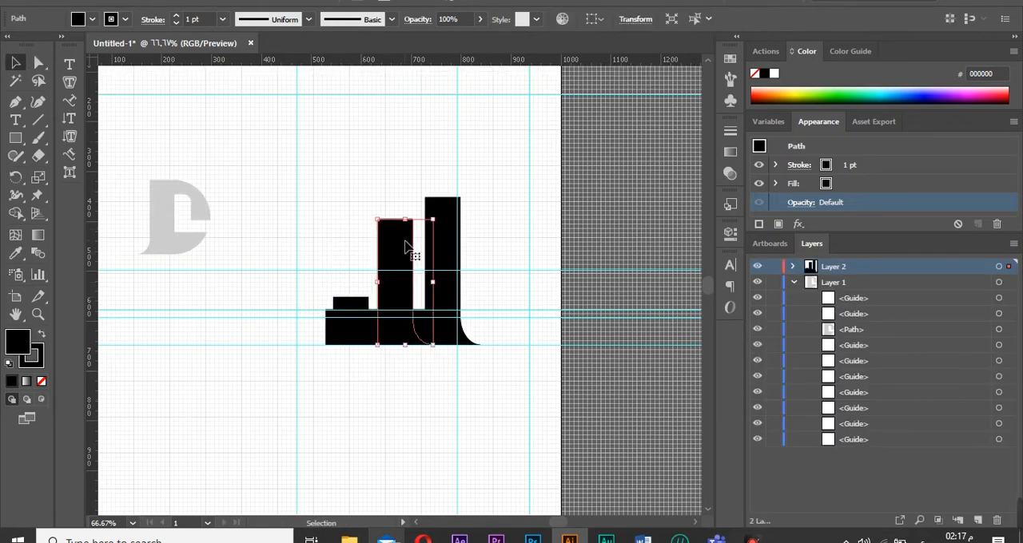
key("ctrl+z")
Draw a long horizontal rectangle and move it above the tops of the bars.
key("m")
left_click_drag(392, 405, 167, 440)
left_click(16, 65)
left_click_drag(341, 417, 449, 174)
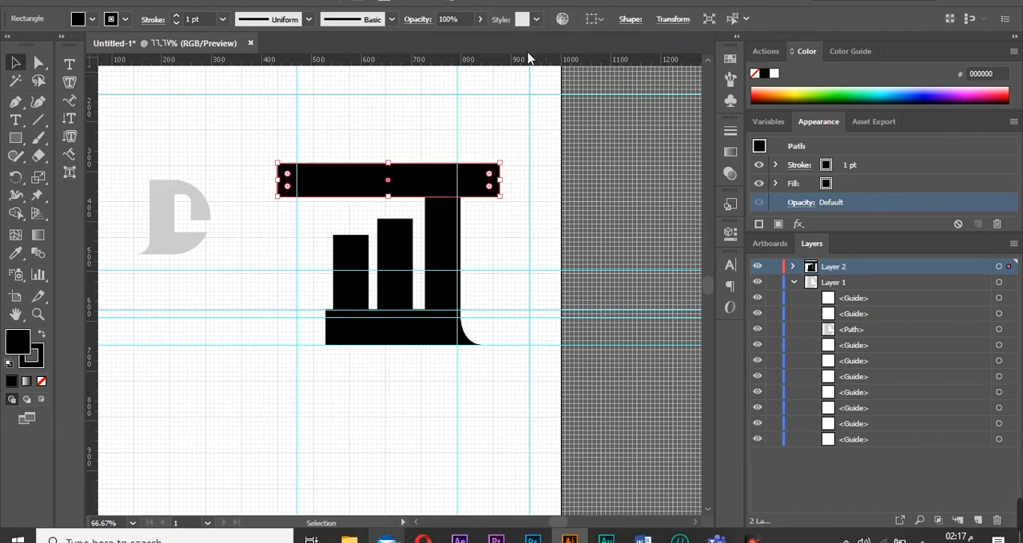
Rotate the long rectangle so it slants diagonally across the tops of the three bars.
right_click(438, 179)
mouse_move(468, 395)
left_click(614, 436)
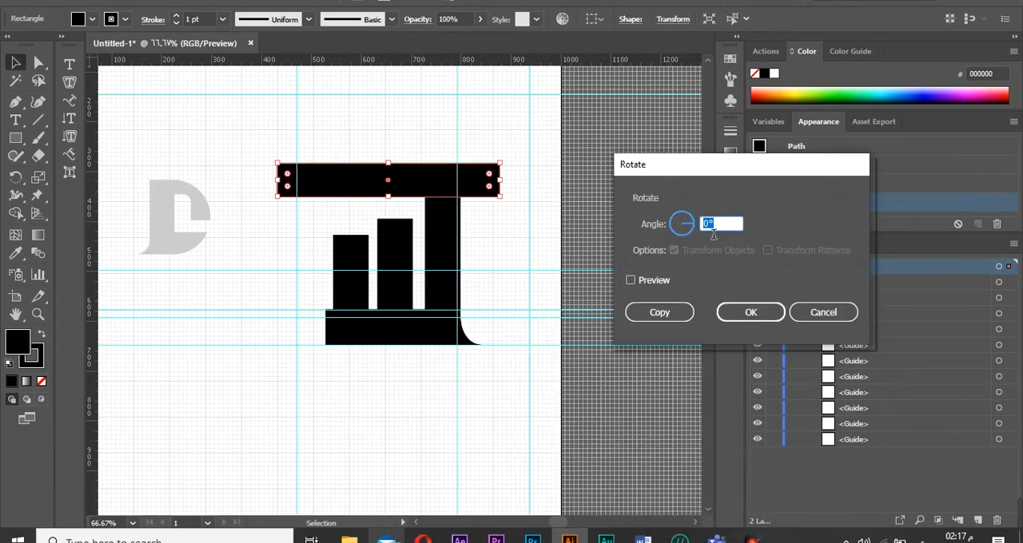
key("Escape")
left_click_drag(410, 159, 405, 228)
left_click_drag(458, 158, 475, 218)
left_click_drag(365, 230, 357, 221)
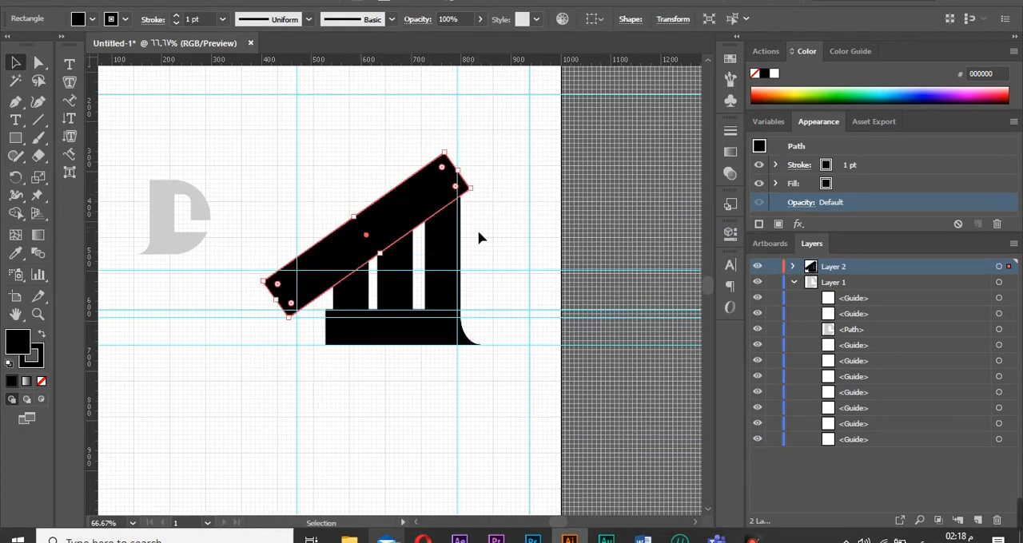
Select the layer's shapes and remove the slanted rectangle and bar tops above it with Shape Builder.
left_click(476, 237)
left_click(1006, 269)
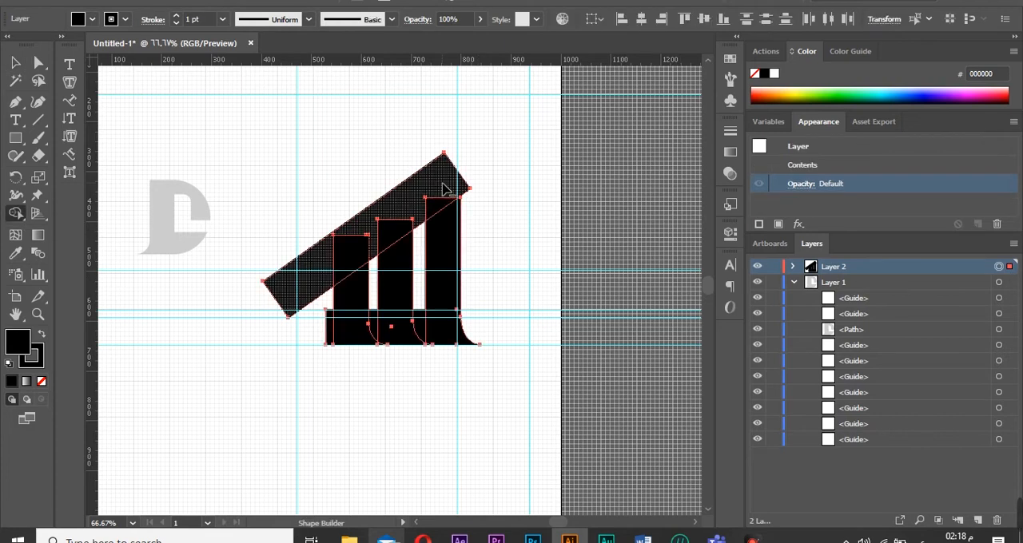
left_click_drag(443, 186, 326, 275)
Select the three slanted bars and scale them shorter from their top edge.
left_click(37, 64)
left_click(792, 266)
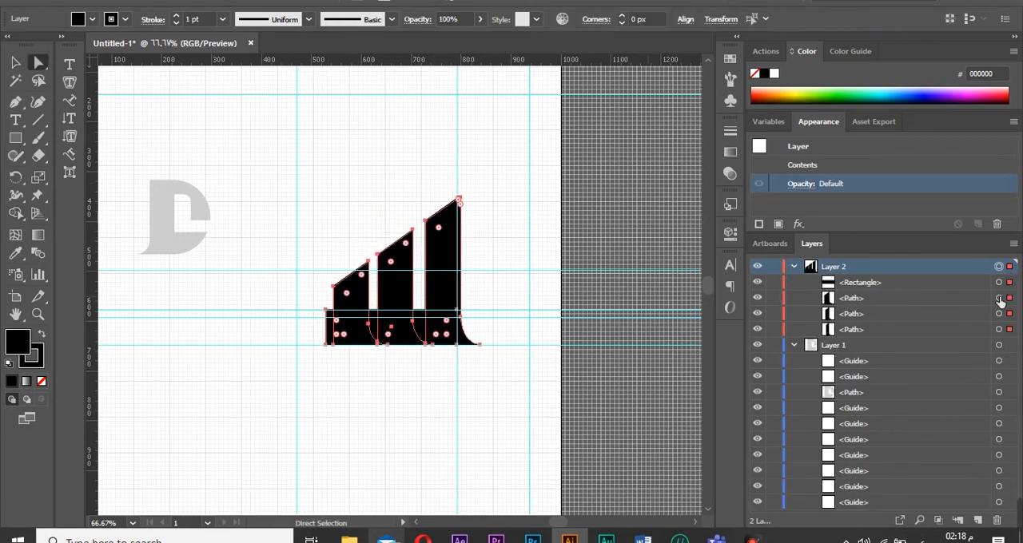
left_click(999, 297)
left_click(1000, 328, "shift")
left_click(999, 315, "shift")
left_click(16, 64)
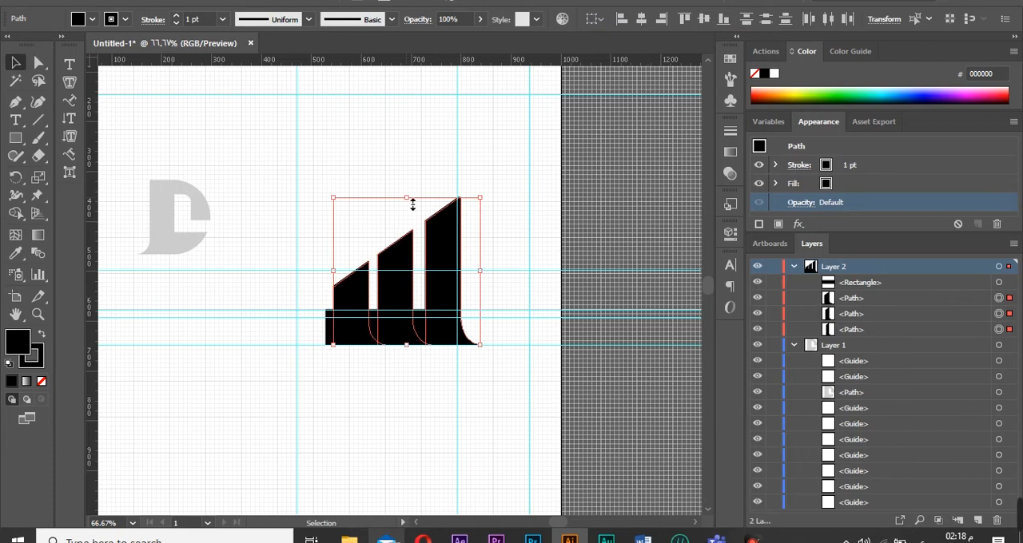
left_click_drag(407, 198, 407, 239)
left_click(612, 224)
Add three circles, one above each slanted bar.
left_click_drag(13, 143, 82, 173)
mouse_move(308, 118)
left_mouse_down()
mouse_move(346, 150)
mouse_move(335, 264)
mouse_move(358, 273)
mouse_move(360, 295)
mouse_move(359, 270)
mouse_move(449, 222)
left_mouse_up()
key("v")
left_click(524, 233)
left_click(445, 228)
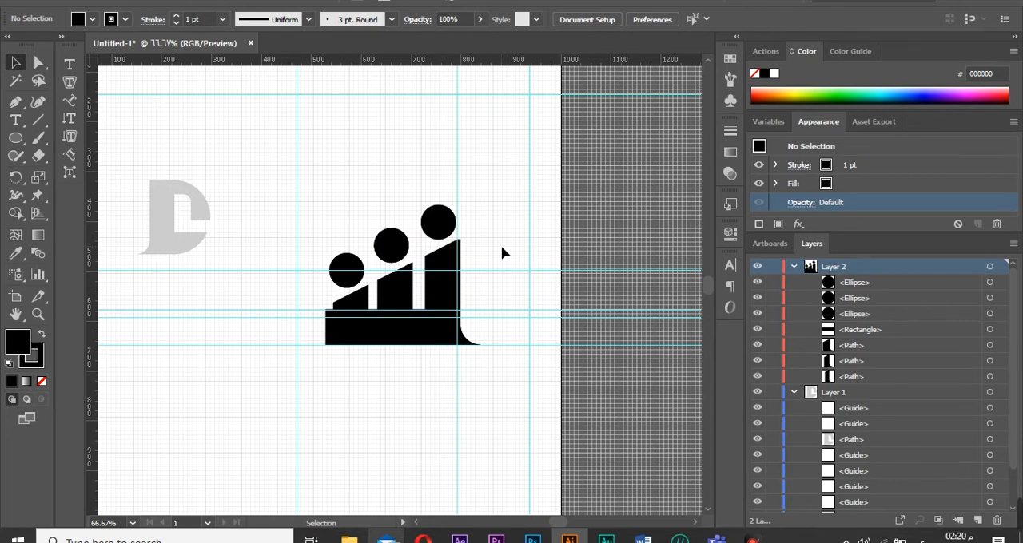
left_click(794, 268)
left_click(756, 266)
double_click(835, 269)
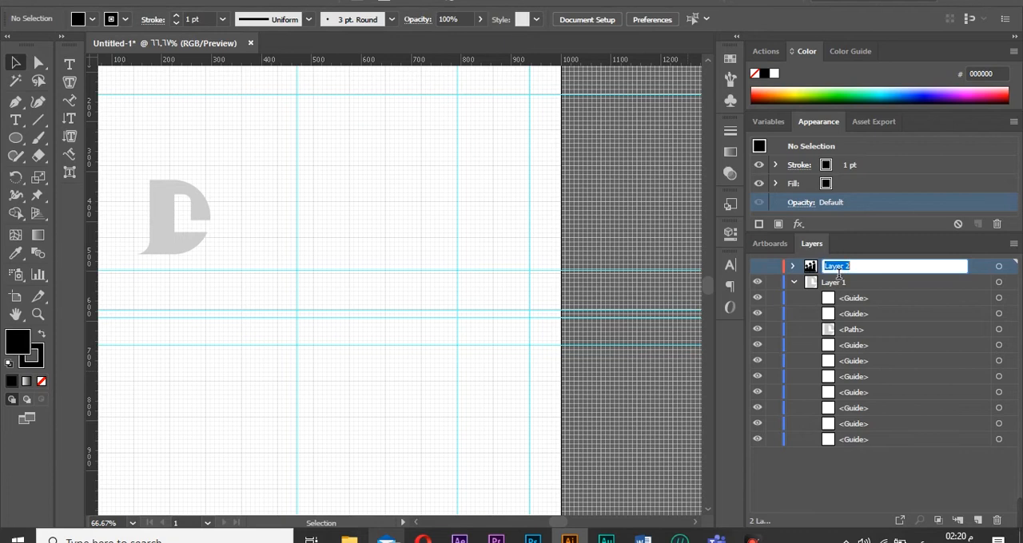
type("ش")
key("Return")
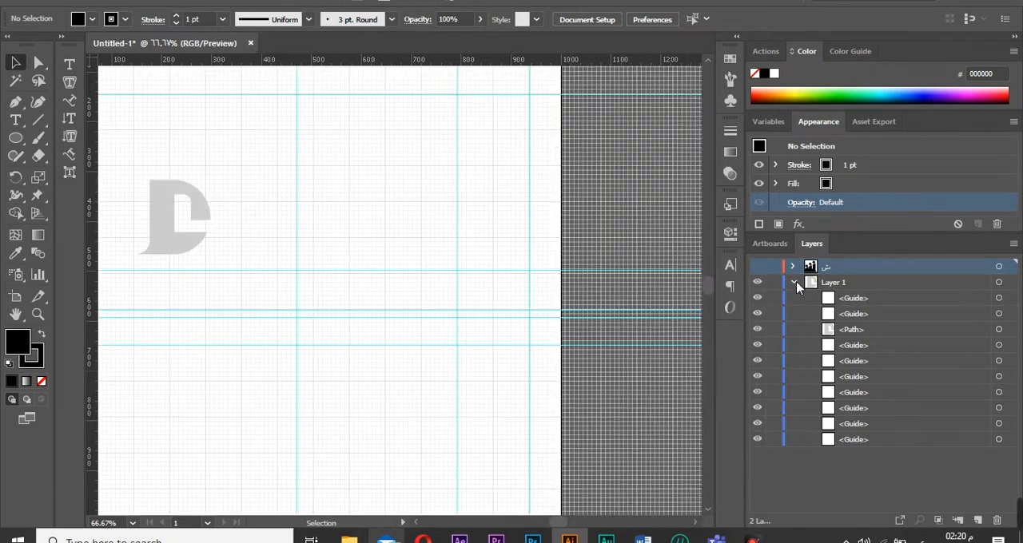
left_click(793, 282)
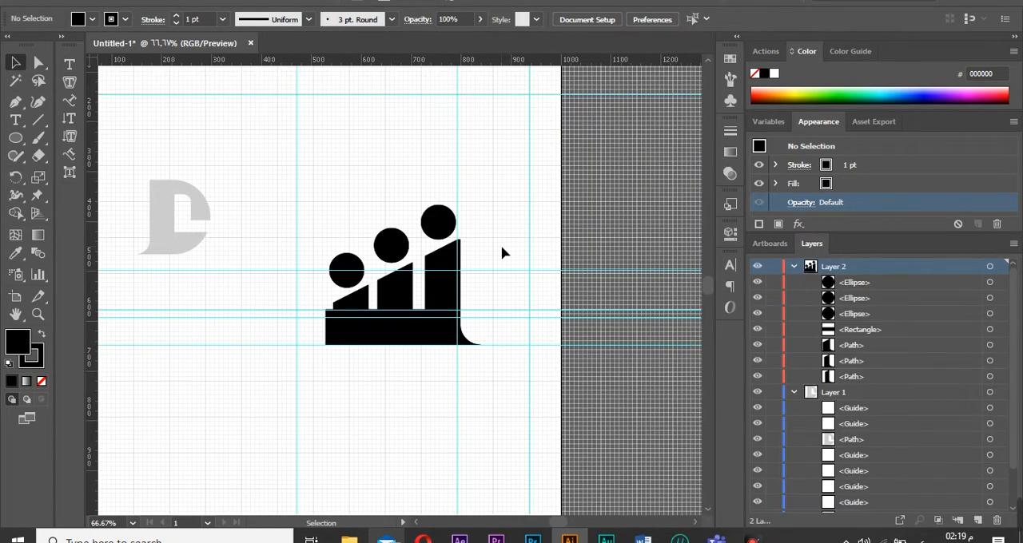
Hide the bars layer, rename it ش, and collapse Layer 1.
left_click(794, 266)
left_click(756, 266)
double_click(836, 268)
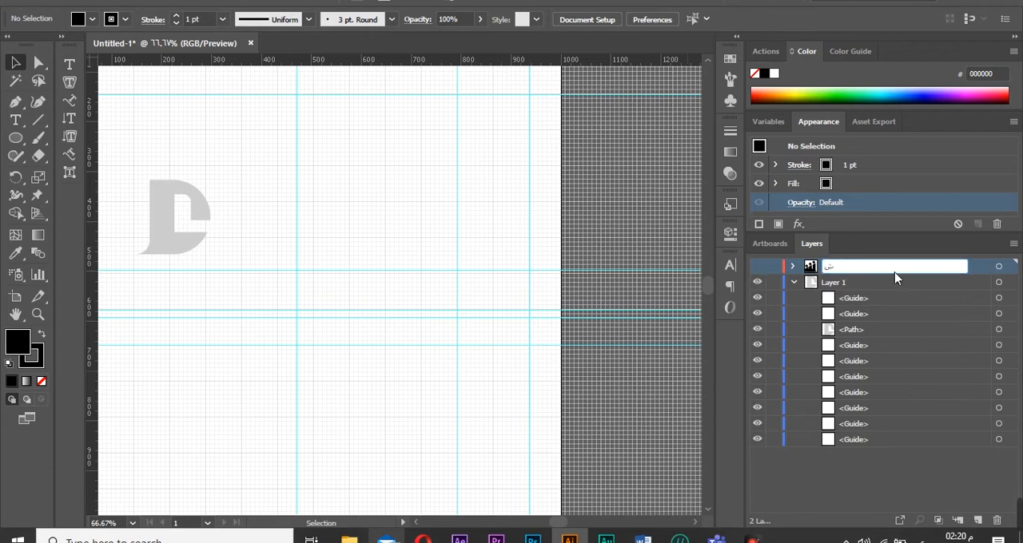
type("ش")
key("Return")
left_click(757, 282, "ctrl")
left_click(757, 282, "ctrl")
left_click(793, 282)
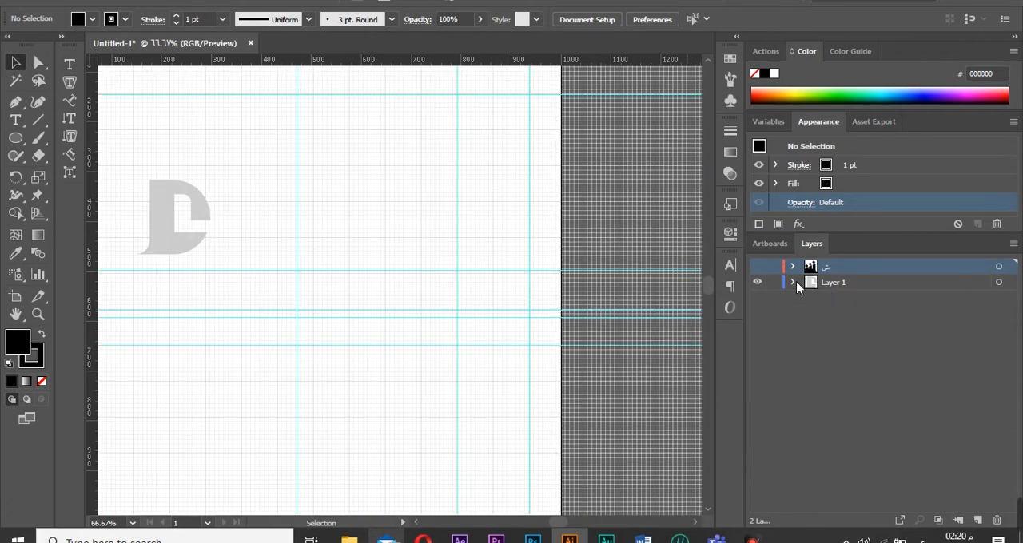
Create a new layer, draw a circle about 166 px wide, and move it near the artboard's lower centre.
key("ctrl+l")
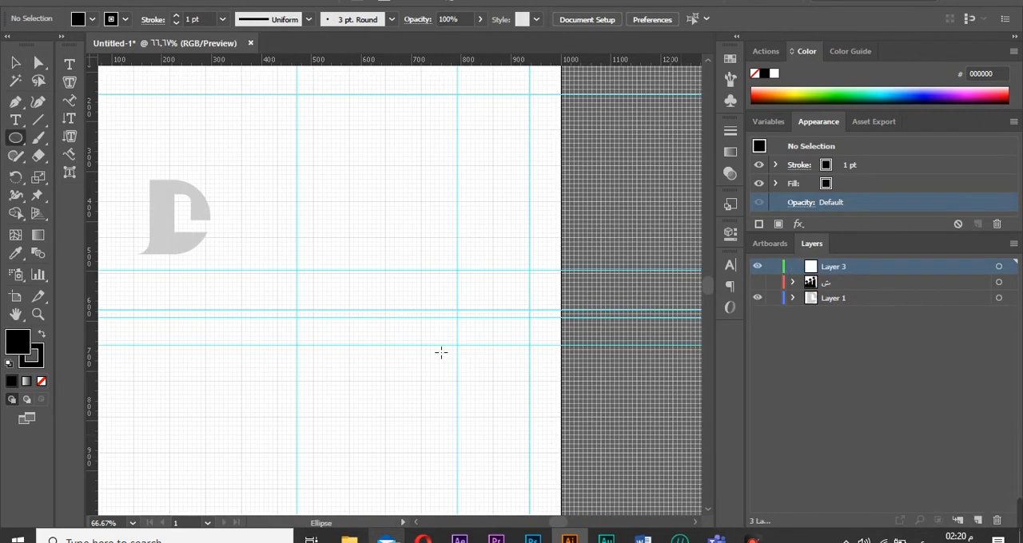
left_click_drag(228, 186, 236, 210)
key("v")
left_click_drag(513, 275, 297, 234)
left_click_drag(335, 283, 313, 238)
left_click_drag(247, 174, 247, 174)
mouse_move(267, 193)
left_mouse_down()
mouse_move(358, 200)
mouse_move(259, 200)
mouse_move(260, 192)
mouse_move(268, 206)
left_mouse_up()
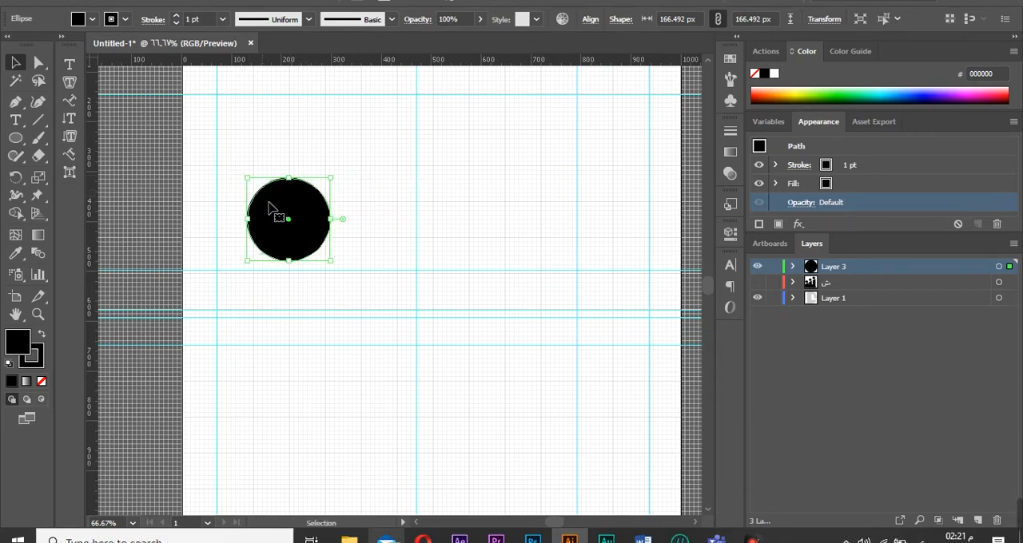
left_click_drag(313, 258, 518, 362)
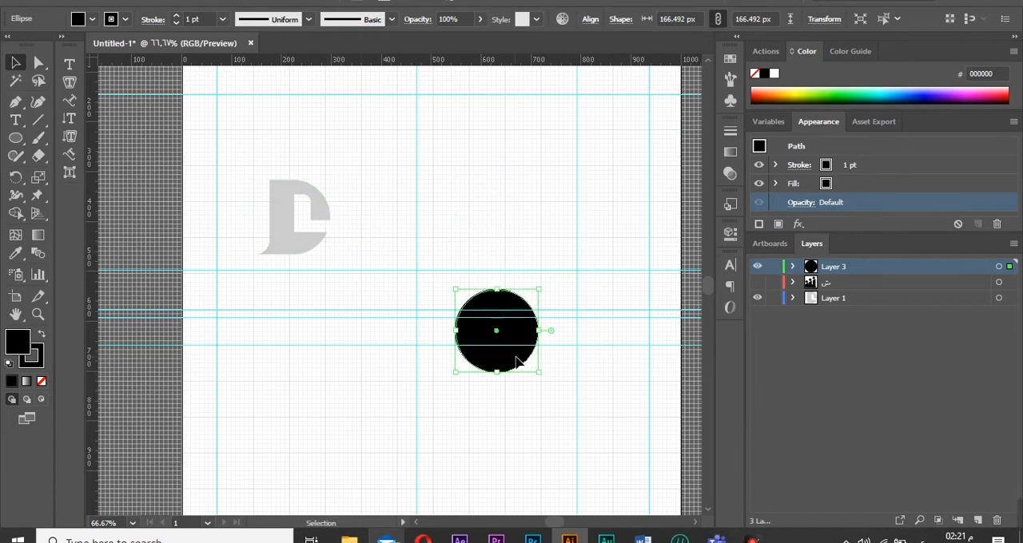
Draw a horizontal rectangle about 446 × 67 px beneath the circle along the guide.
right_click(16, 139)
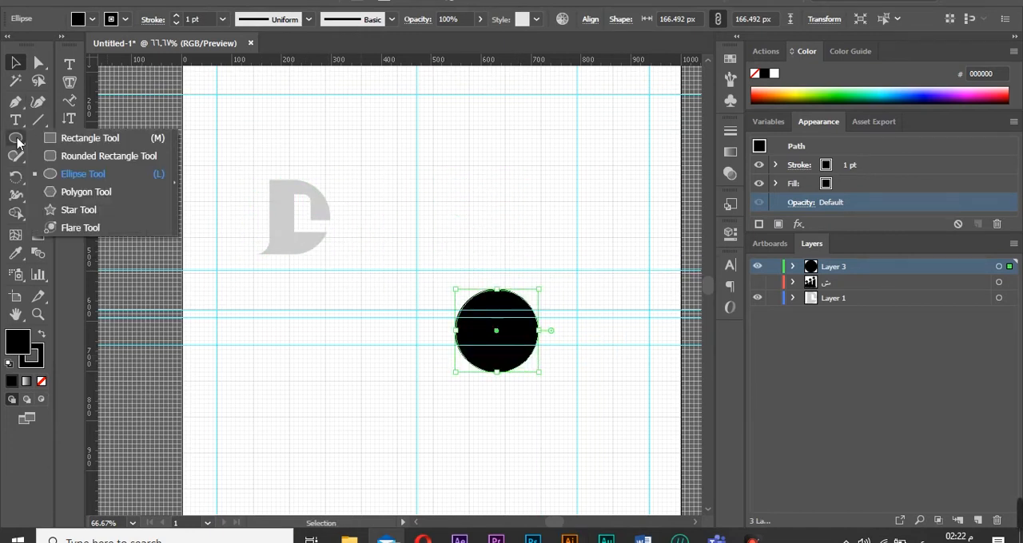
left_click(62, 140)
left_click(498, 409)
left_click(569, 287)
left_click_drag(577, 346, 303, 378)
key("ctrl+z")
left_click(579, 346)
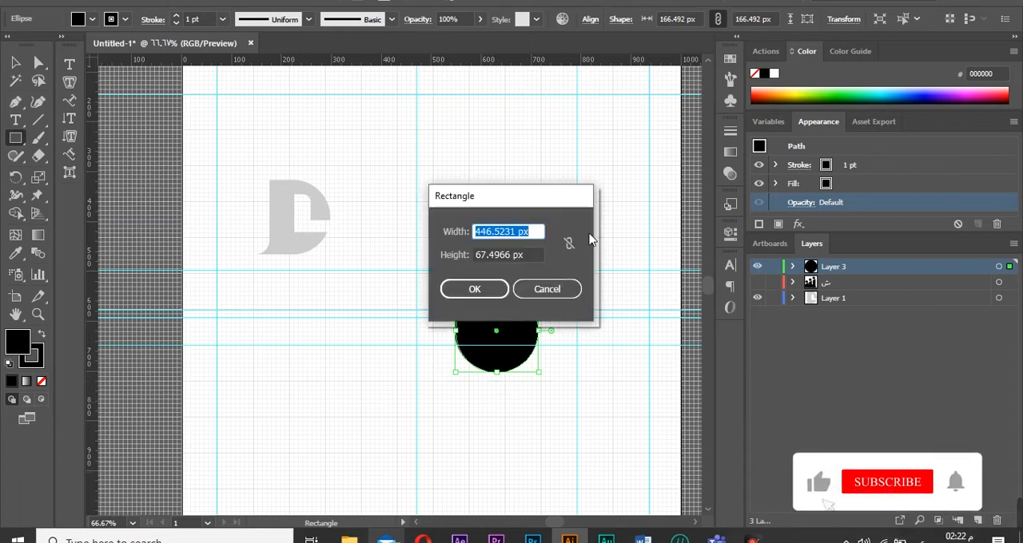
left_click(556, 288)
left_click_drag(577, 345, 303, 380)
Move the base rectangle from the ش layer into the new layer and hide the ش layer again.
left_click(793, 283)
left_click(858, 347)
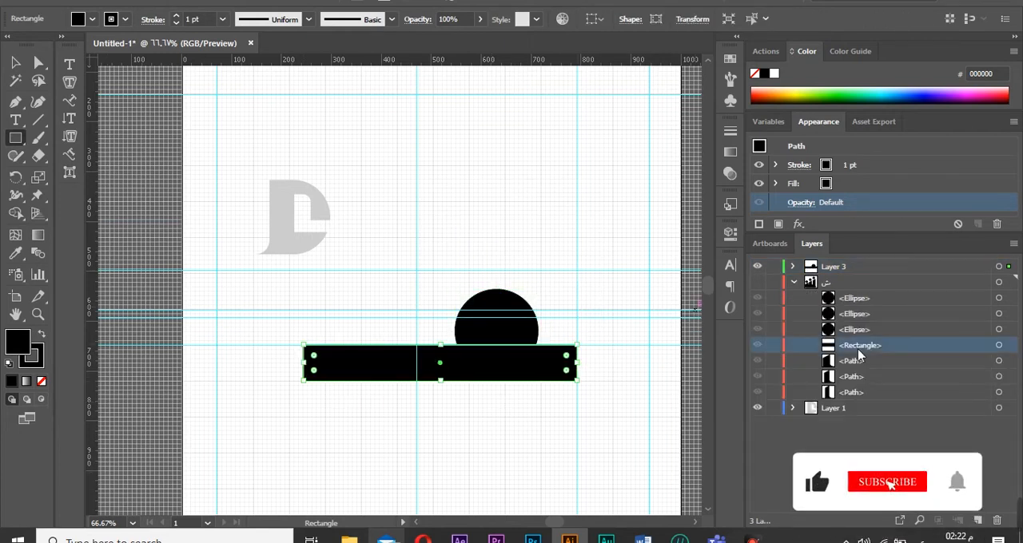
left_click_drag(859, 348, 878, 275)
left_click(664, 294)
left_click(756, 283)
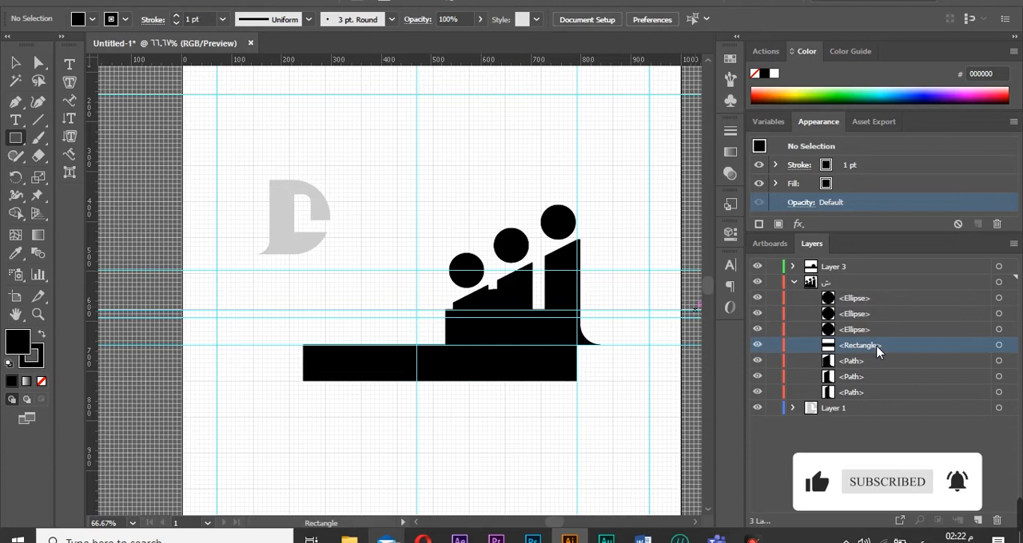
left_click_drag(877, 348, 883, 269)
left_click(758, 283)
left_click(793, 267)
left_click(792, 328)
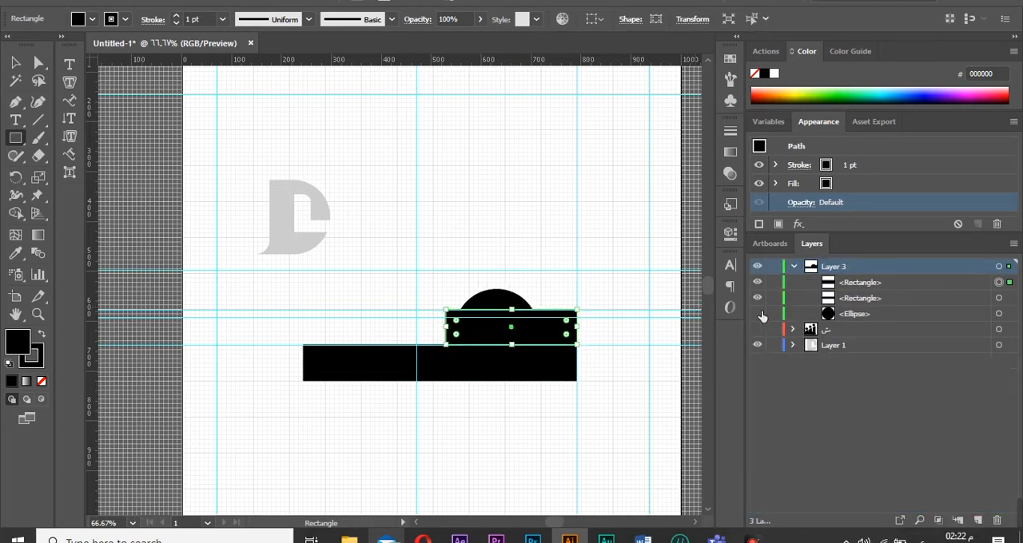
Rotate one rectangle 90° and place it as a vertical bar at the circle's right side.
left_click(758, 297)
left_click(829, 284)
key("v")
mouse_move(536, 336)
left_mouse_down()
mouse_move(477, 351)
mouse_move(478, 364)
mouse_move(463, 186)
mouse_move(514, 335)
mouse_move(527, 330)
left_mouse_up()
double_click(479, 364)
left_click(408, 308)
right_click(463, 188)
mouse_move(552, 419)
left_click(651, 327)
key("Return")
double_click(528, 388)
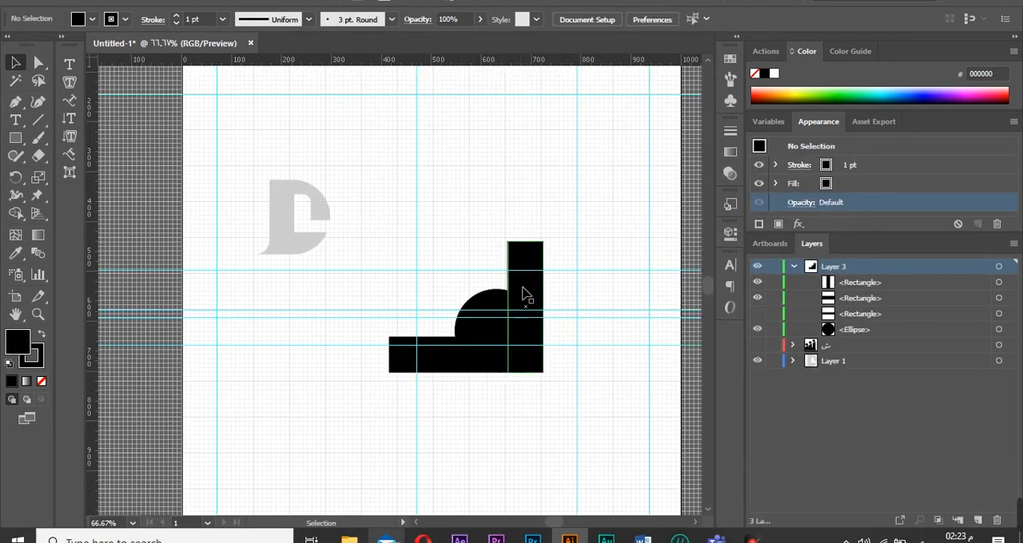
Resize the vertical rectangle so its top meets the circle's top edge.
left_click(527, 253)
left_click_drag(525, 242, 516, 296)
left_click(652, 212)
left_click(589, 302)
left_click(560, 297)
left_click(584, 290)
left_click(547, 275)
left_click(524, 266)
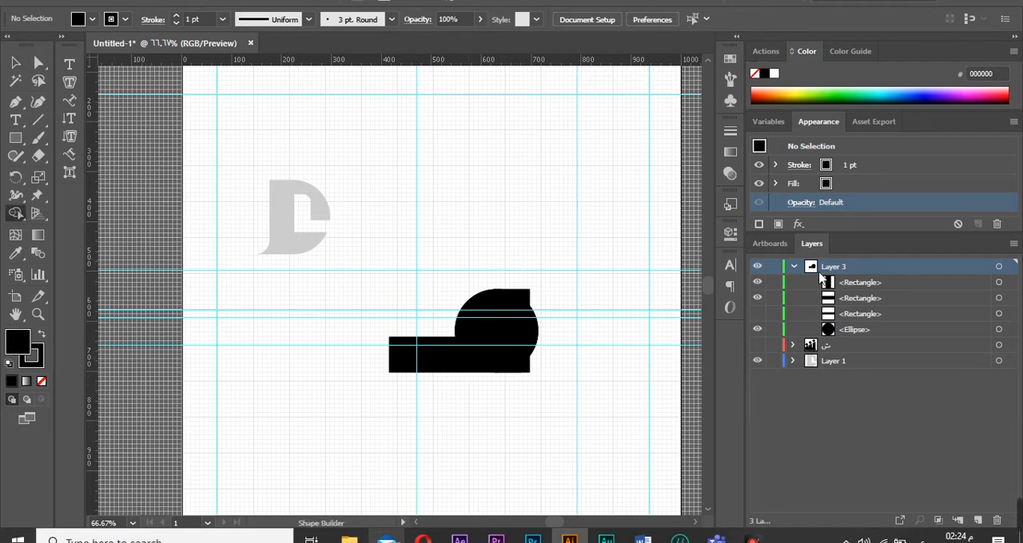
Delete the redundant horizontal rectangle from the new layer.
left_click(1000, 267)
left_click(849, 312)
key("Delete")
key("ctrl+z")
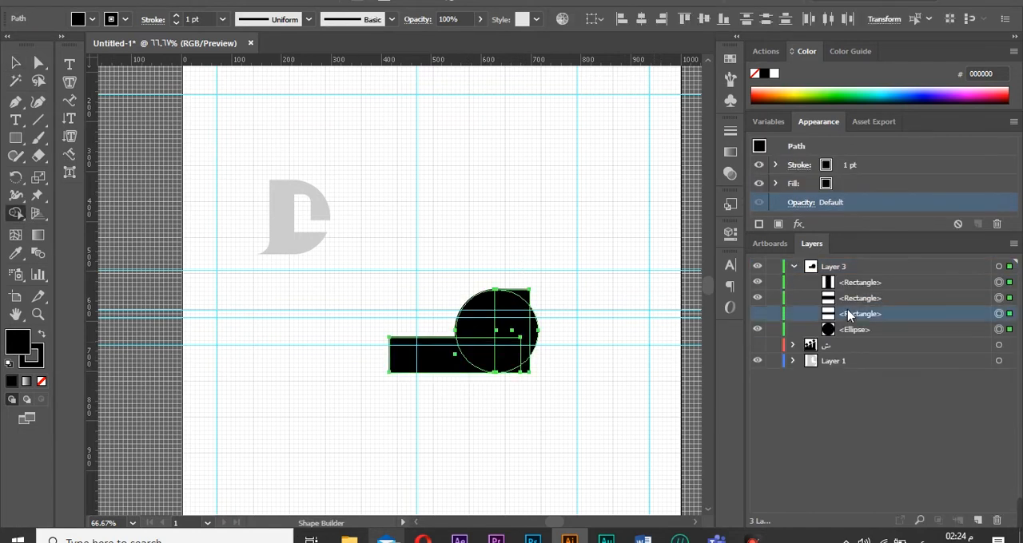
left_click(1005, 315)
left_click(997, 521)
Merge the rectangles and the circle's lower and right parts into one shape with Shape Builder.
left_click(999, 267)
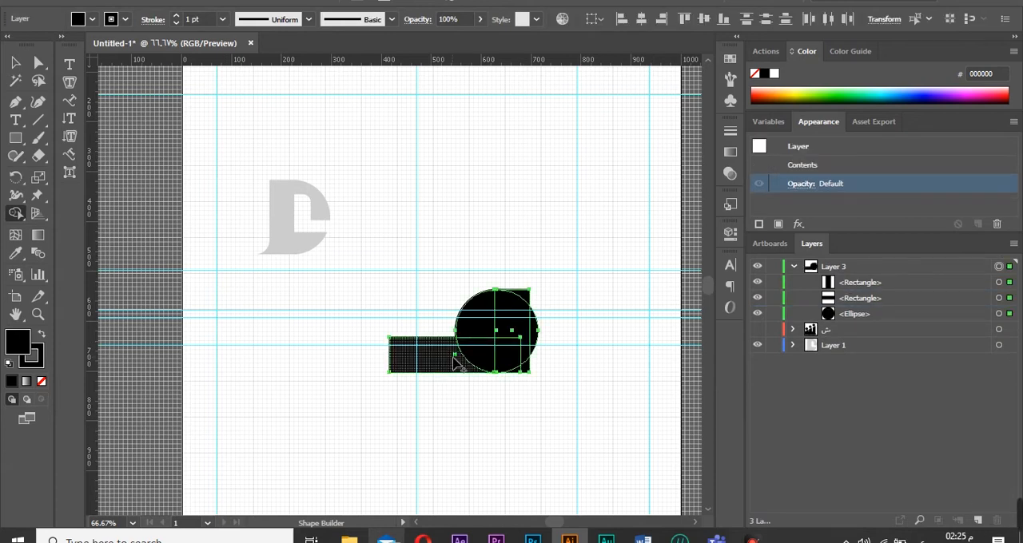
mouse_move(458, 359)
left_mouse_down()
mouse_move(482, 322)
mouse_move(511, 315)
left_mouse_up()
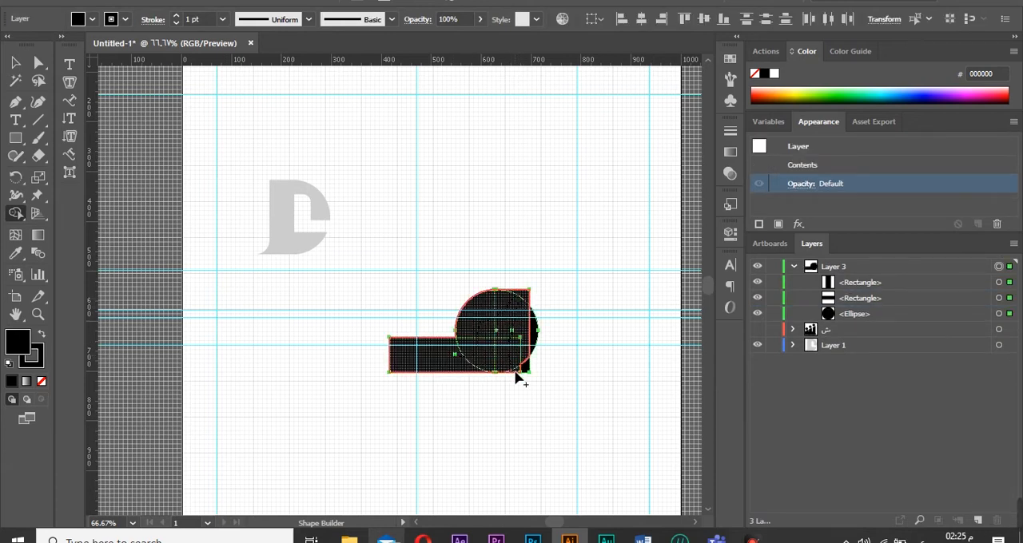
mouse_move(517, 378)
left_mouse_down()
mouse_move(540, 351)
mouse_move(535, 338)
left_mouse_up()
left_click(534, 331, "alt")
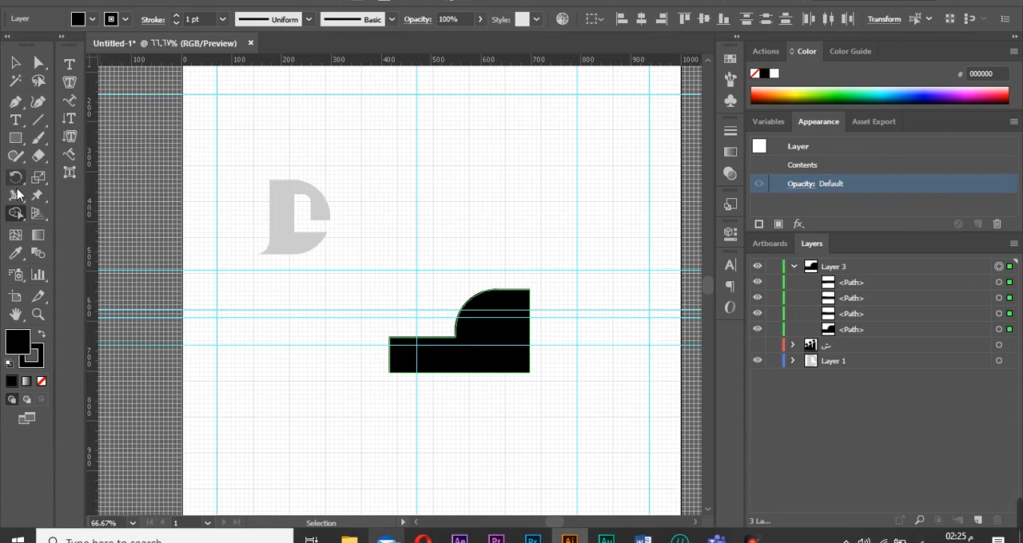
Draw a small circle below the stepped shape.
left_click(15, 138)
left_click(79, 174)
left_click_drag(336, 403, 363, 431)
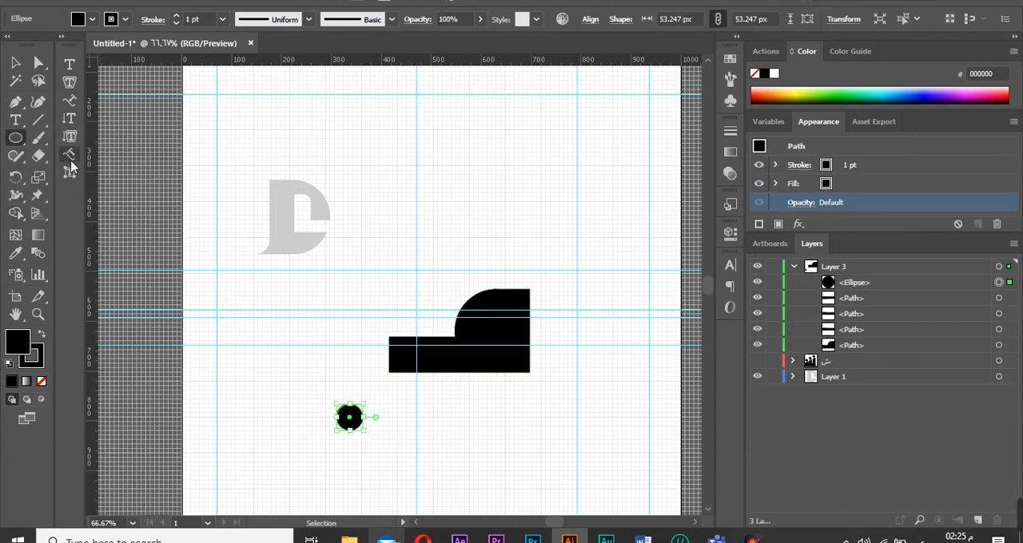
Draw two small rectangles overlapping the small circle.
left_click(15, 137)
left_click(79, 138)
mouse_move(330, 386)
left_mouse_down()
mouse_move(349, 417)
mouse_move(349, 385)
left_mouse_up()
Isolate one quarter of the small circle with Shape Builder.
left_click(16, 213)
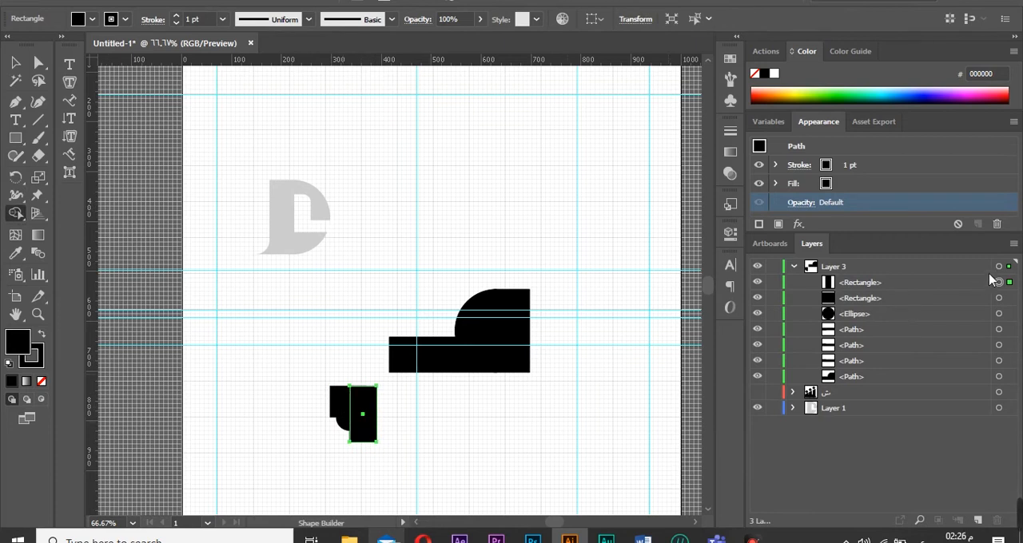
left_click(998, 266)
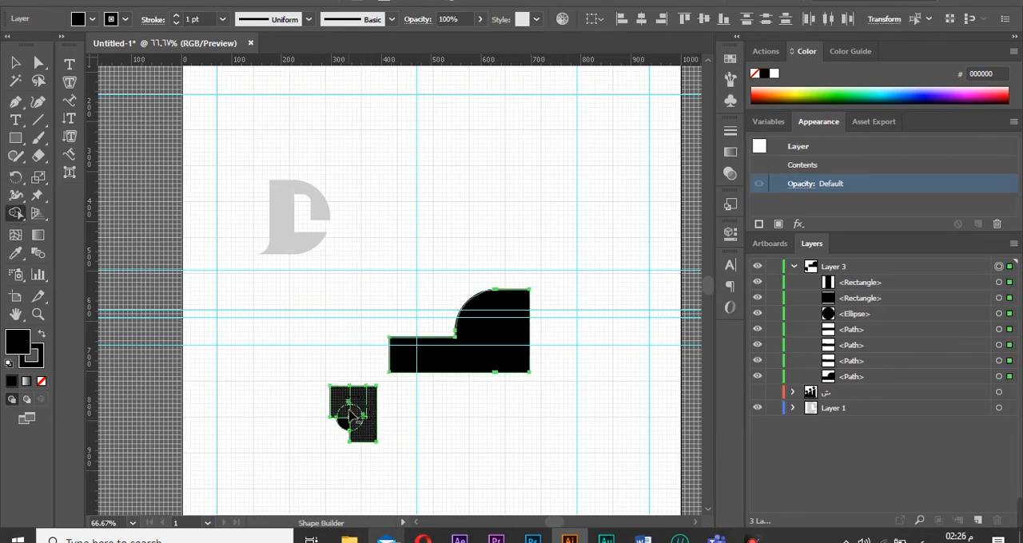
left_click_drag(349, 410, 349, 411)
Zoom to 100% and move the quarter-circle piece beside the stepped shape.
left_click(15, 63)
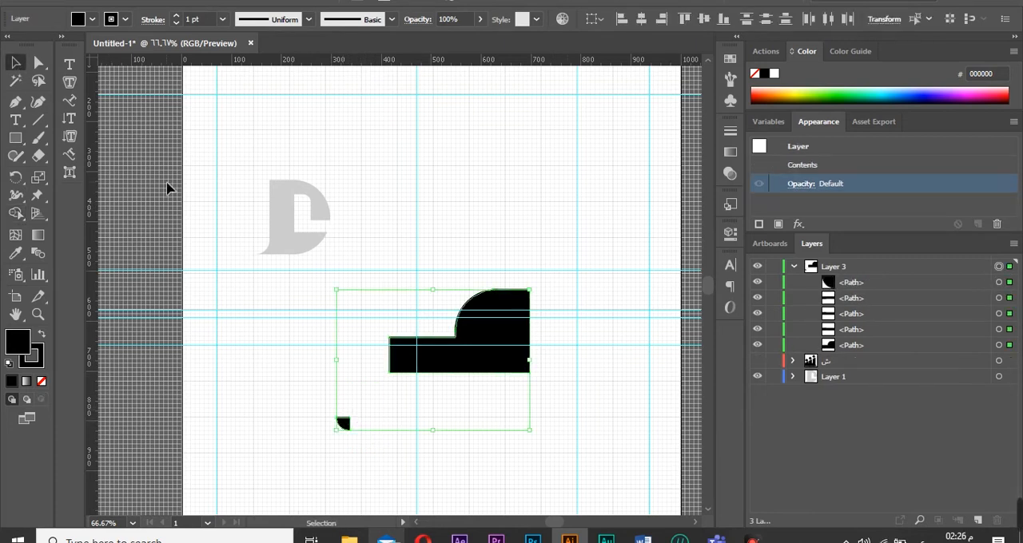
left_click_drag(343, 423, 456, 432)
left_click(133, 524)
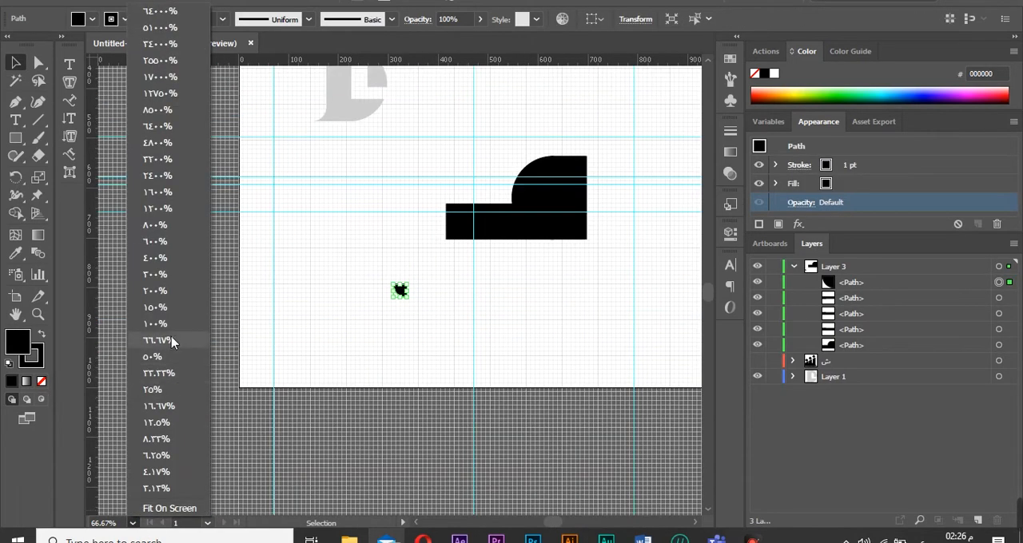
left_click(170, 326)
left_click_drag(401, 294, 600, 295)
Reflect the quarter-circle piece across the horizontal axis.
right_click(601, 295)
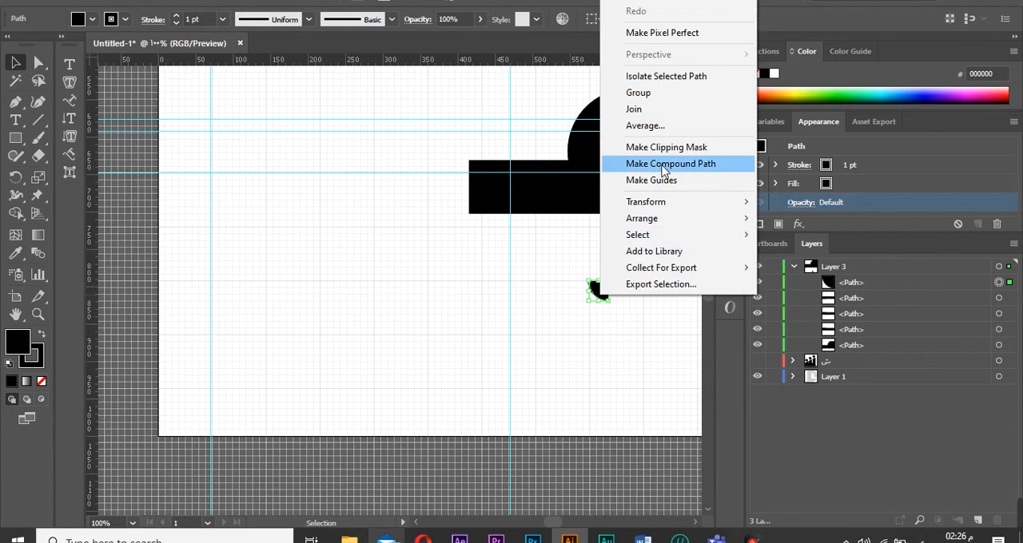
mouse_move(719, 199)
left_click(832, 258)
left_click(413, 182)
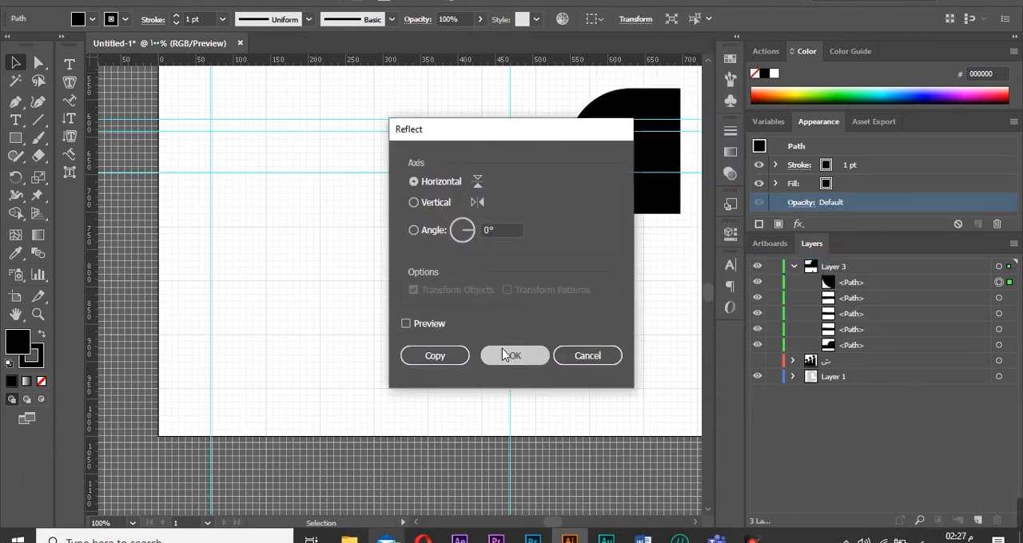
left_click(501, 349)
Place the quarter piece inside the arch and cut it out of the shape with Shape Builder.
left_click_drag(599, 297, 606, 119)
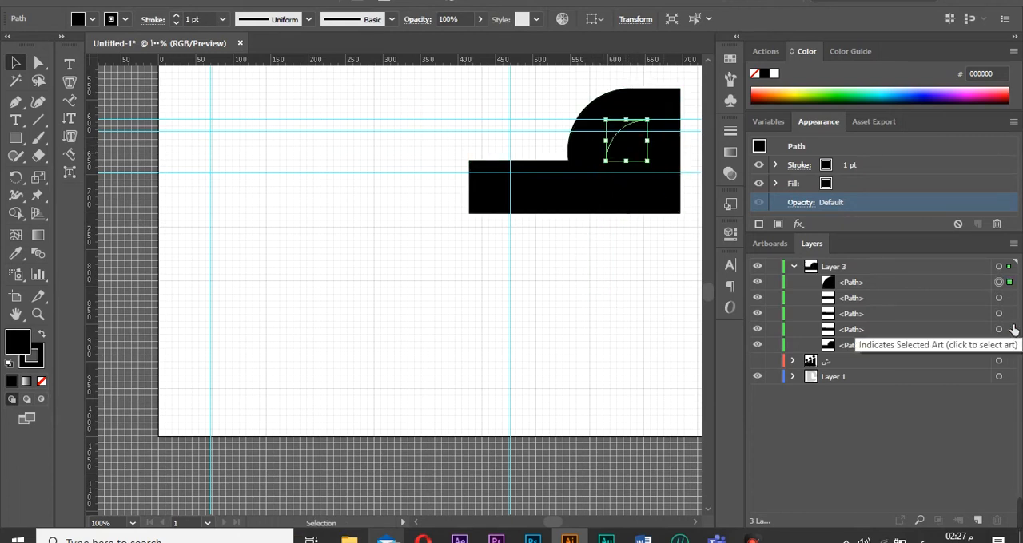
left_click(1005, 267)
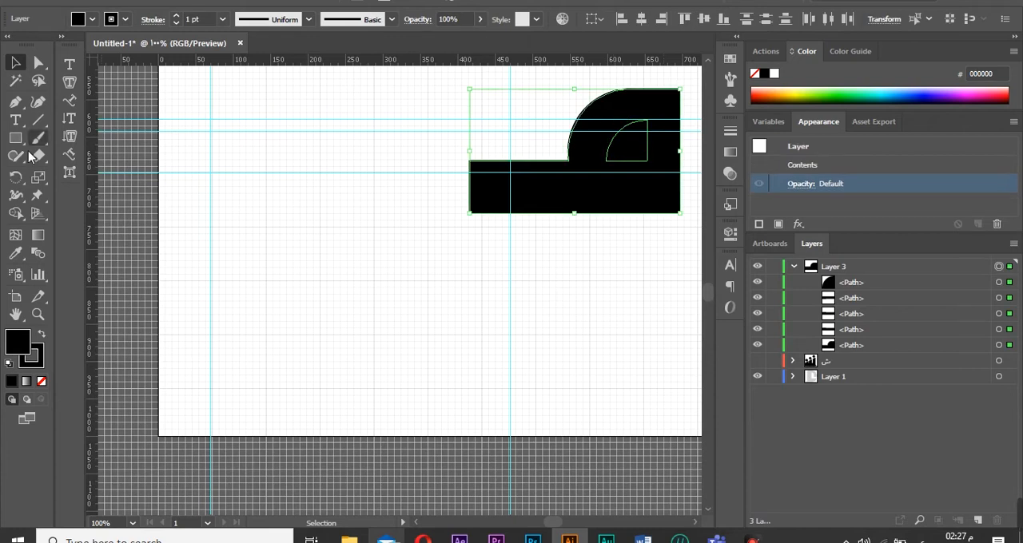
left_click(15, 213)
left_click(630, 156, "alt")
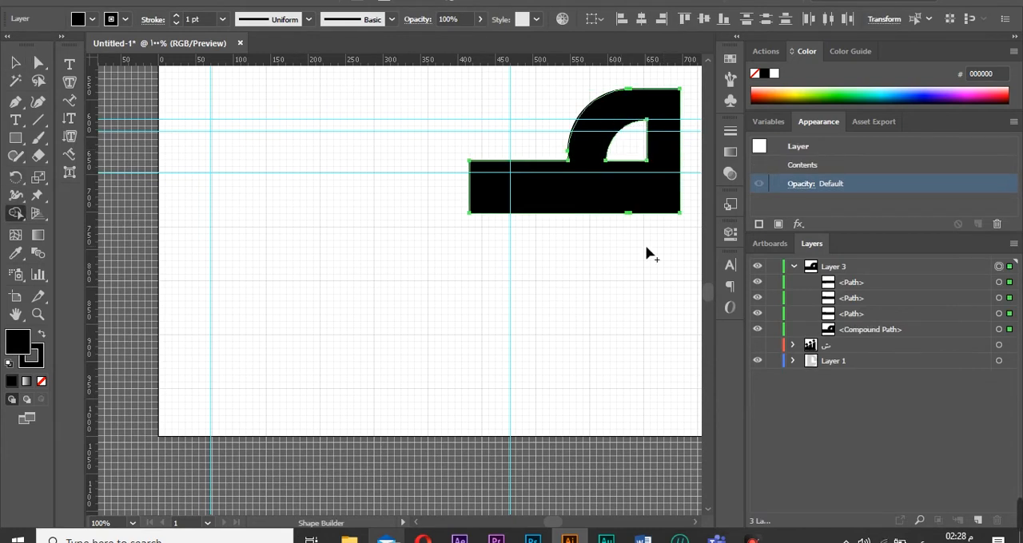
Show the logo layer and move the new shape onto the logo's base bar.
left_click(16, 62)
left_click(133, 524)
left_click(144, 516)
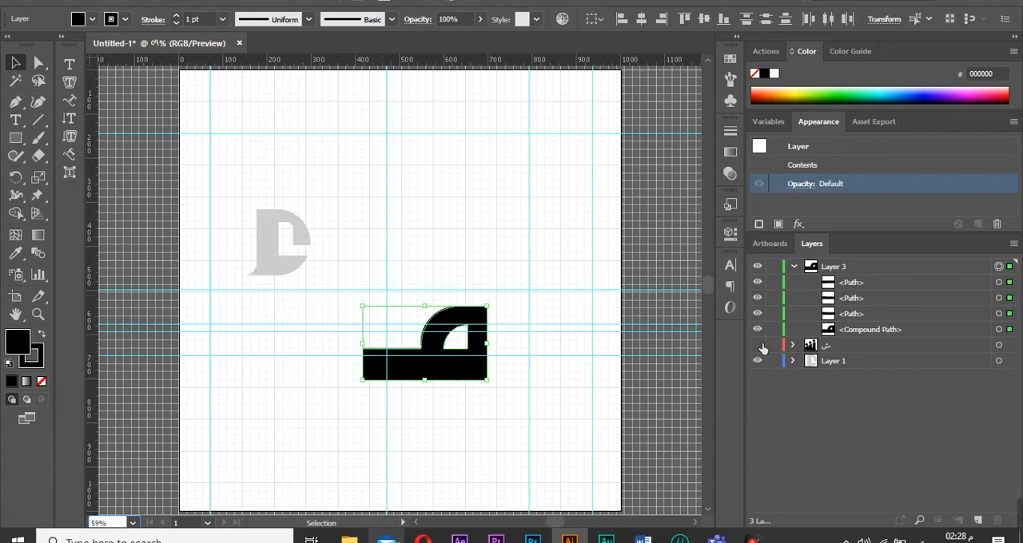
left_click(762, 349)
left_click_drag(463, 358, 389, 333)
left_click(432, 396)
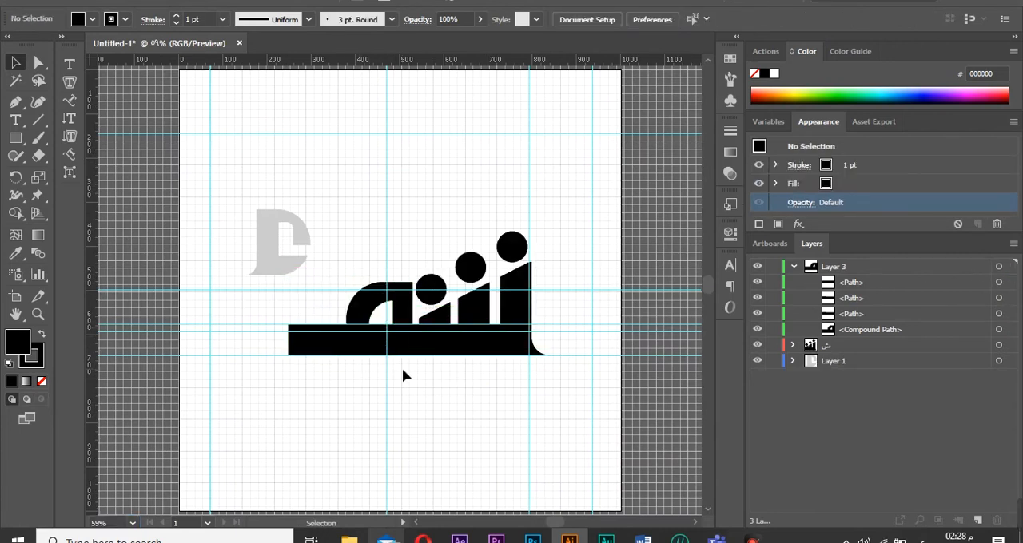
Stretch the new shape's top edge slightly upward.
left_click(370, 338)
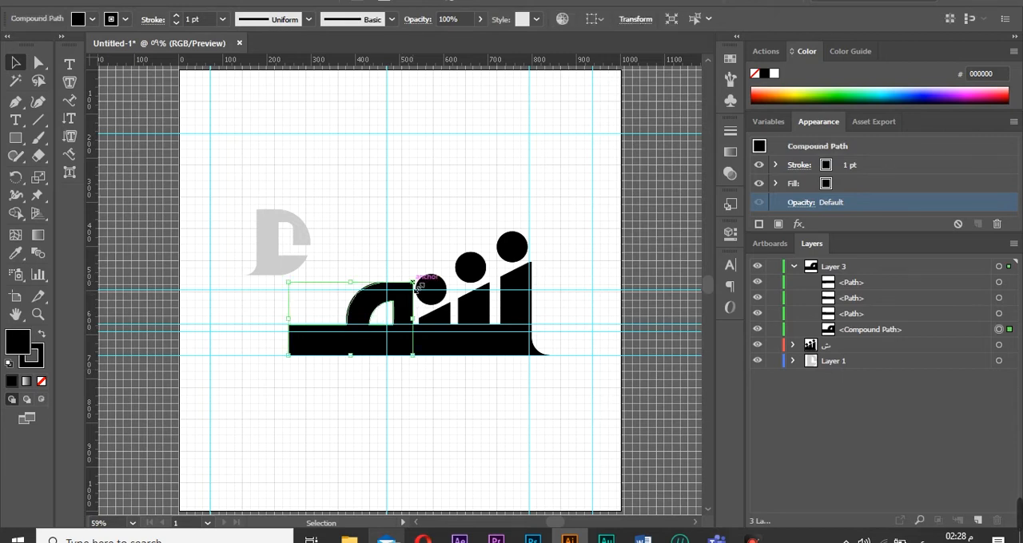
left_click_drag(350, 282, 351, 274)
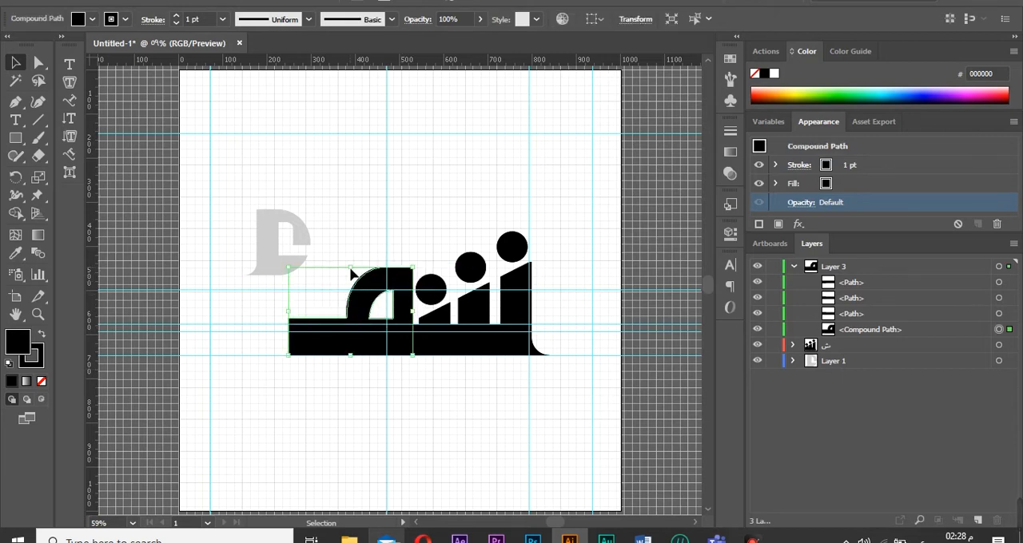
left_click(346, 379)
Undo back to the separate circle and L-shaped rectangles.
key("ctrl+z")
left_click(350, 379)
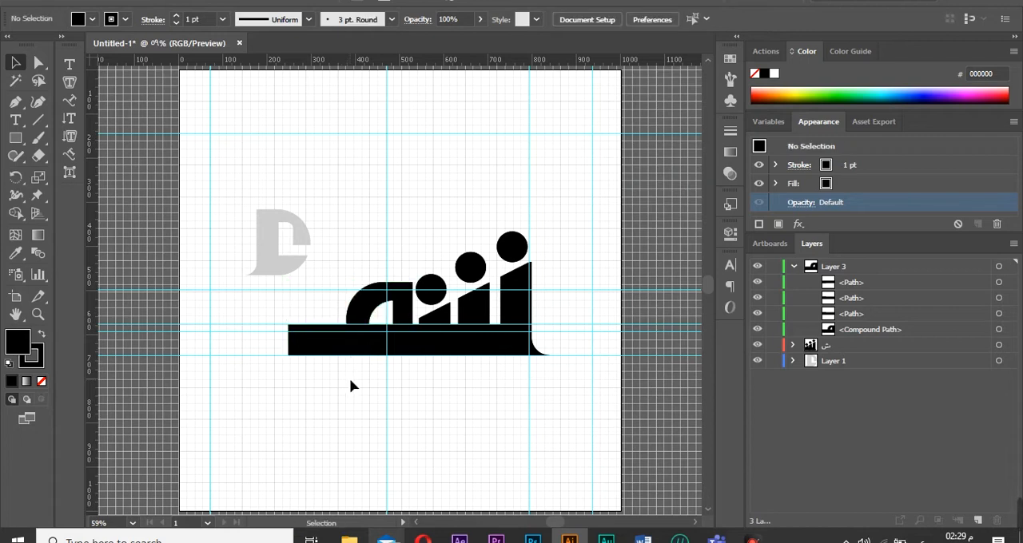
key("ctrl+z")
key("ctrl+z")
key("ctrl+z")
key("ctrl+z")
key("ctrl+z")
key("ctrl+z")
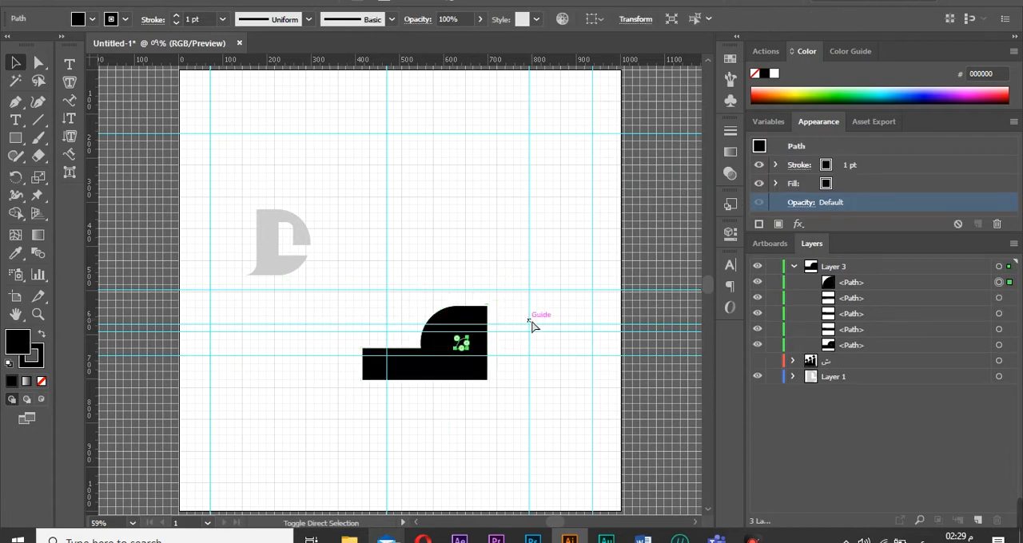
key("ctrl+z")
key("ctrl+z")
key("ctrl+z")
key("ctrl+z")
key("ctrl+z")
key("ctrl+z")
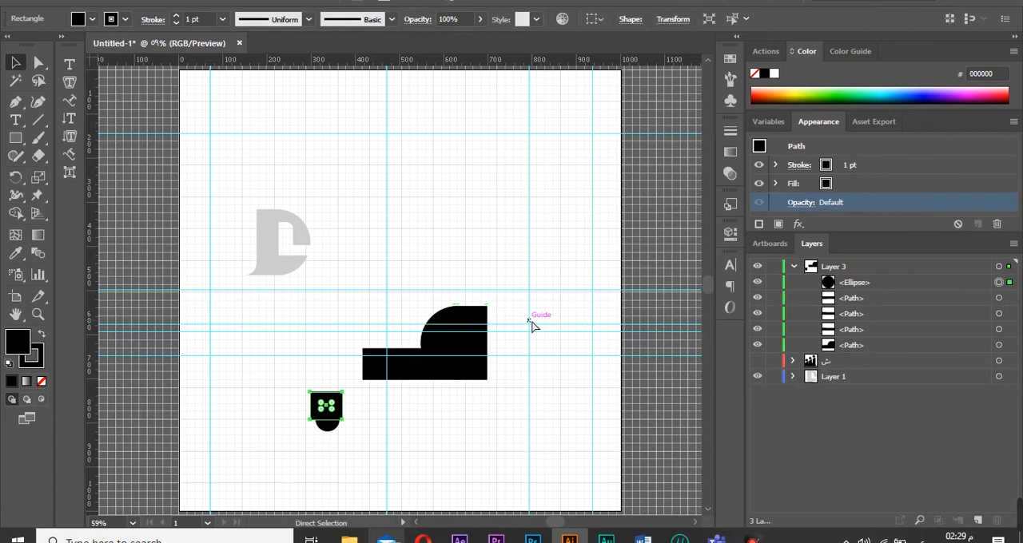
left_click(505, 311)
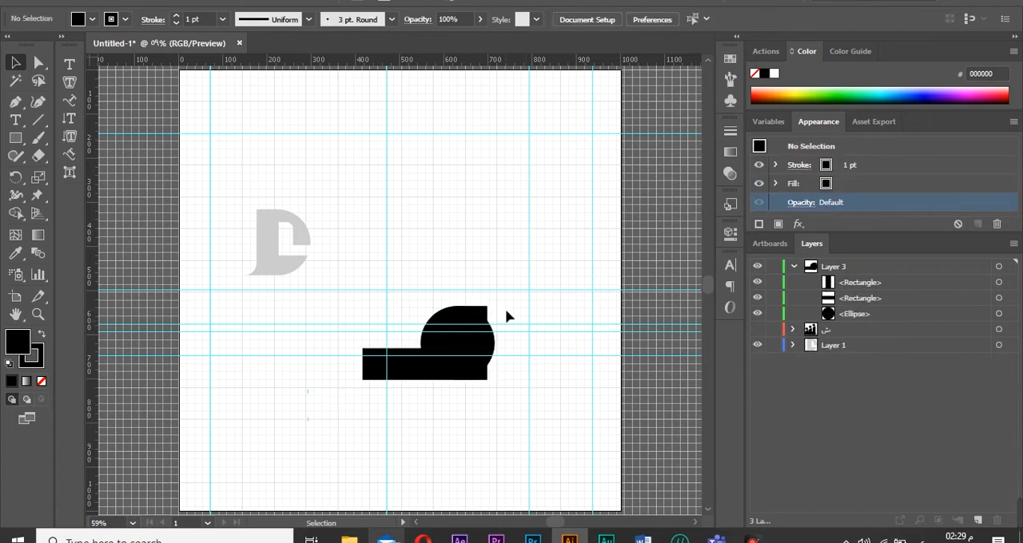
key("ctrl+z")
key("ctrl+z")
Remove the circle's stroke and set its fill to gray 595959.
left_click(41, 381)
left_click(18, 344)
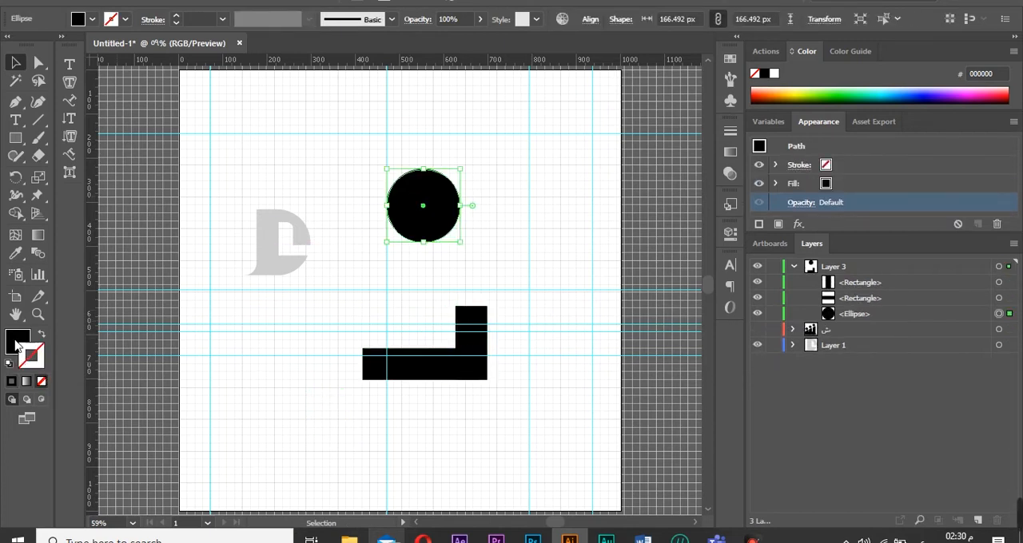
double_click(17, 344)
left_click_drag(513, 224, 408, 224)
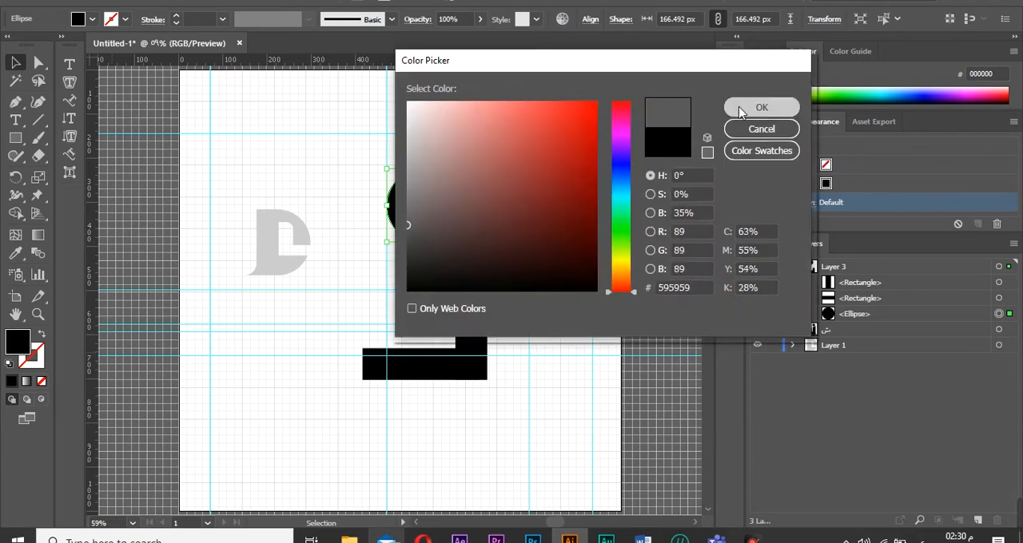
left_click(741, 109)
Move the gray circle and the L-shaped rectangles so they overlap.
left_click(563, 245)
left_click_drag(472, 339, 469, 295)
left_click_drag(428, 195, 547, 213)
left_click(503, 197)
left_click_drag(412, 207, 521, 211)
left_click(530, 271)
left_click_drag(444, 371, 661, 313)
Enlarge the gray circle around the L shape and extend the vertical rectangle above its top.
left_click(517, 211)
left_click_drag(581, 279, 544, 279)
left_click_drag(527, 174, 527, 153)
left_click(544, 181)
left_click(484, 404)
left_click_drag(543, 194, 527, 194)
left_click(483, 190)
left_click_drag(458, 155, 445, 138)
left_click(531, 162)
left_click_drag(524, 148, 524, 122)
left_click(568, 126)
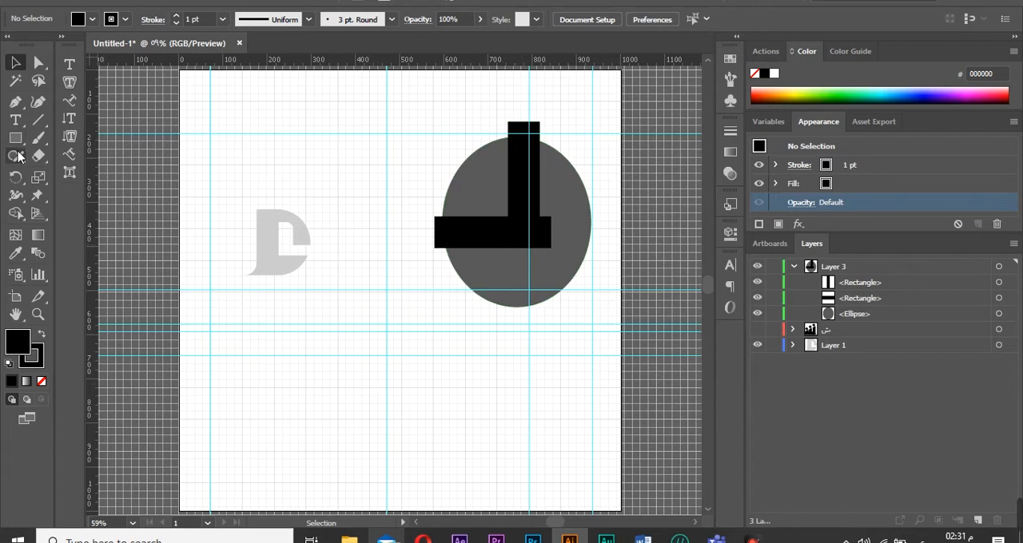
Draw a small circle below the artwork with the Ellipse tool.
left_click_drag(15, 137, 87, 168)
left_click_drag(310, 417, 352, 457)
left_click_drag(15, 137, 87, 168)
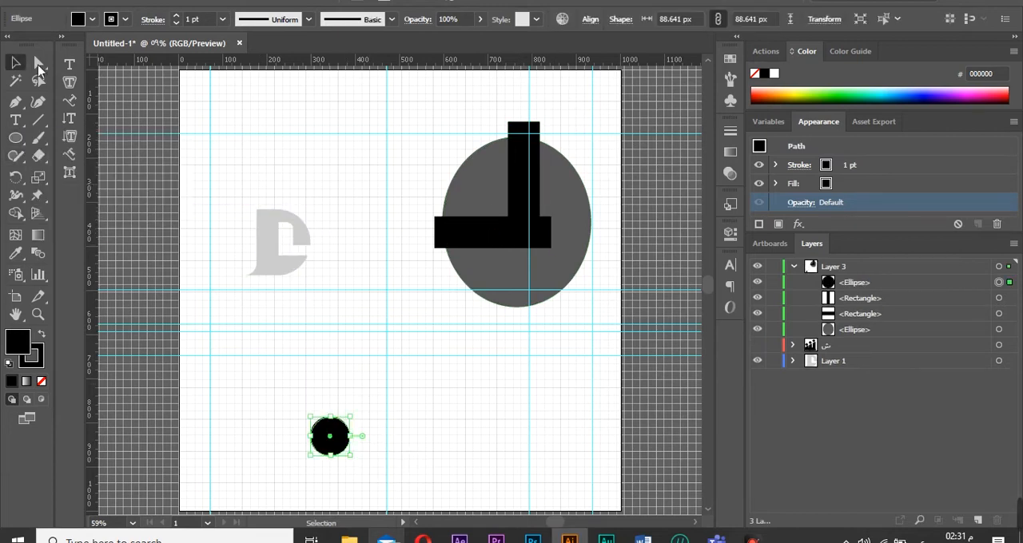
Trim the small circle down to a quarter-circle piece and select all layer objects.
left_click(16, 62)
left_click(523, 200)
left_click(490, 231, "shift")
left_click_drag(491, 231, 349, 399)
left_click(232, 361)
key("ctrl+a")
left_click(15, 62)
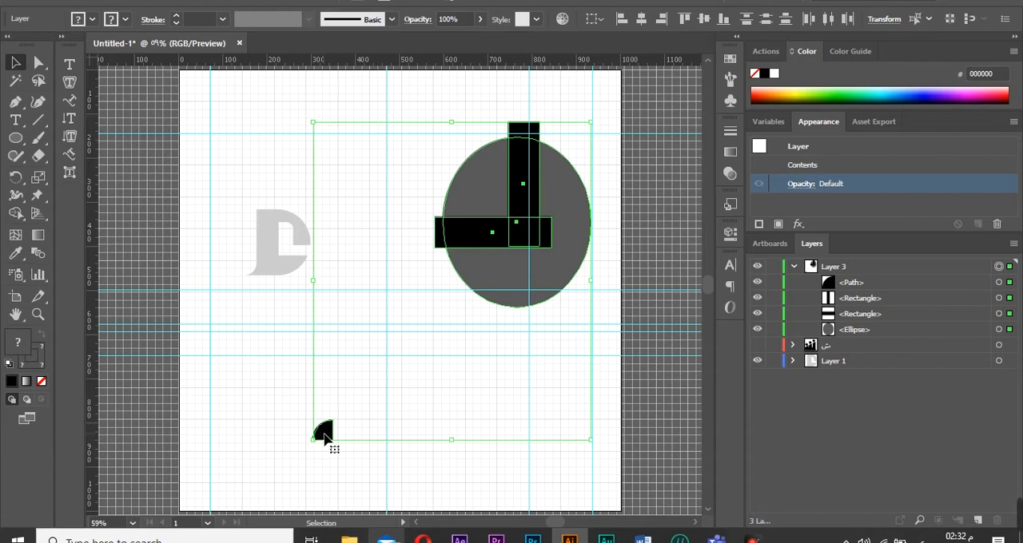
Move the quarter-circle piece into the L's inner corner inside the gray circle.
left_click(271, 386)
left_click_drag(478, 216, 485, 179)
left_click_drag(494, 190, 524, 218)
left_click_drag(496, 204, 510, 219)
Shorten the gray ellipse into a circle and refit the quarter piece in the L's corner.
left_click(517, 297)
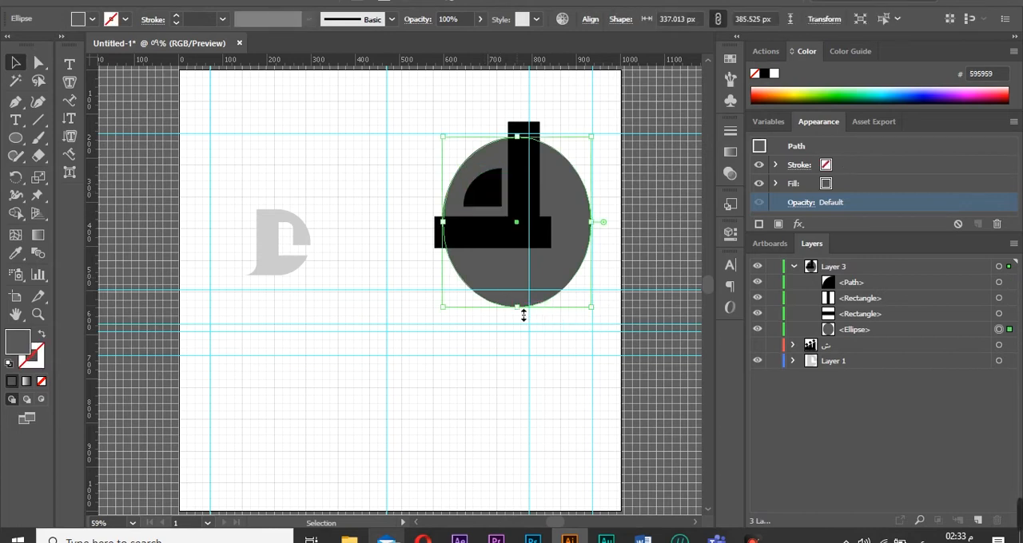
left_click_drag(520, 286, 520, 286)
left_click(491, 193)
left_click_drag(503, 168, 488, 182)
left_click_drag(481, 197, 488, 198)
Extend the horizontal rectangle to the right beyond the circle.
left_click(432, 138)
left_click(409, 235)
left_click(542, 238)
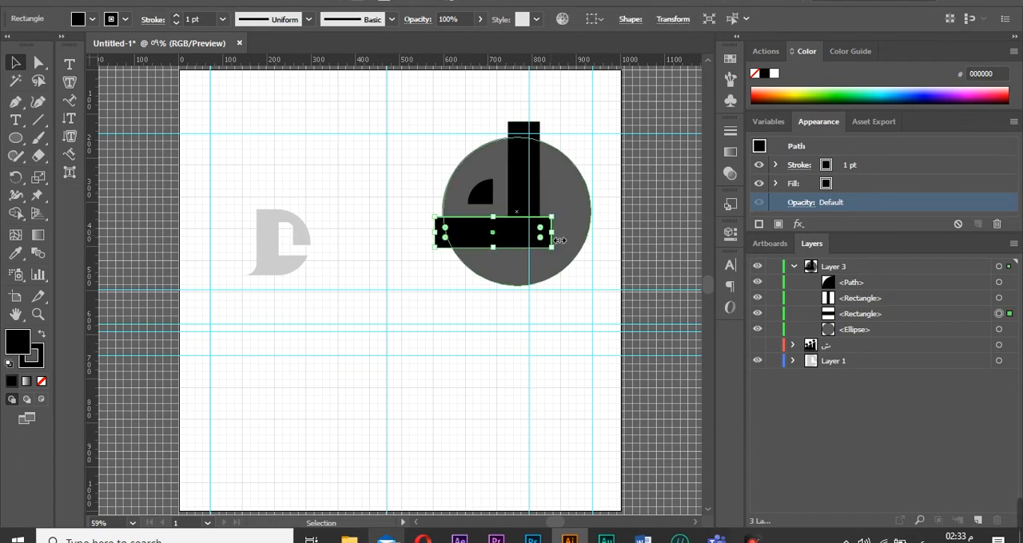
left_click(455, 328)
With Shape Builder, delete the circle's lower half, the vertical bar and the small quarter piece.
left_click(998, 266)
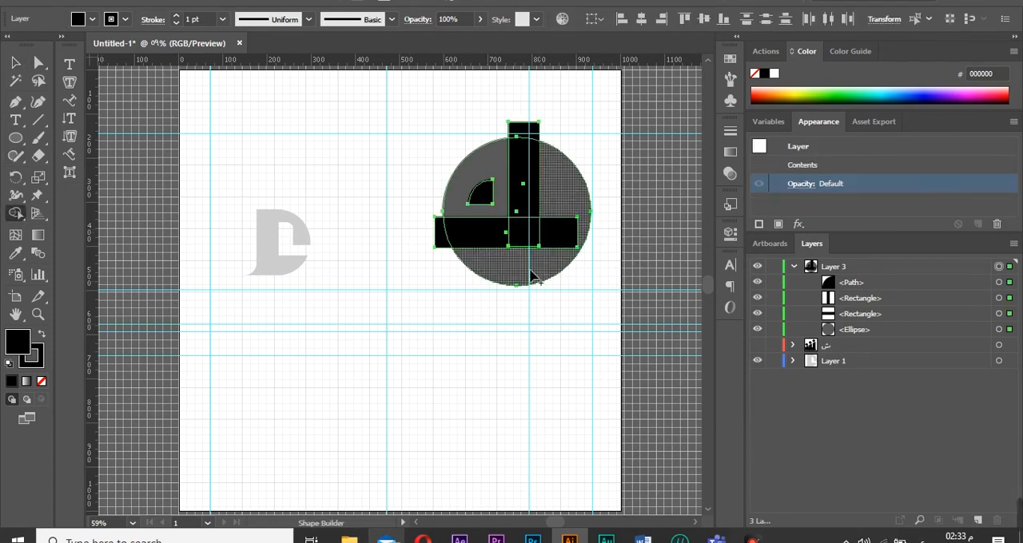
left_click(563, 258, "alt")
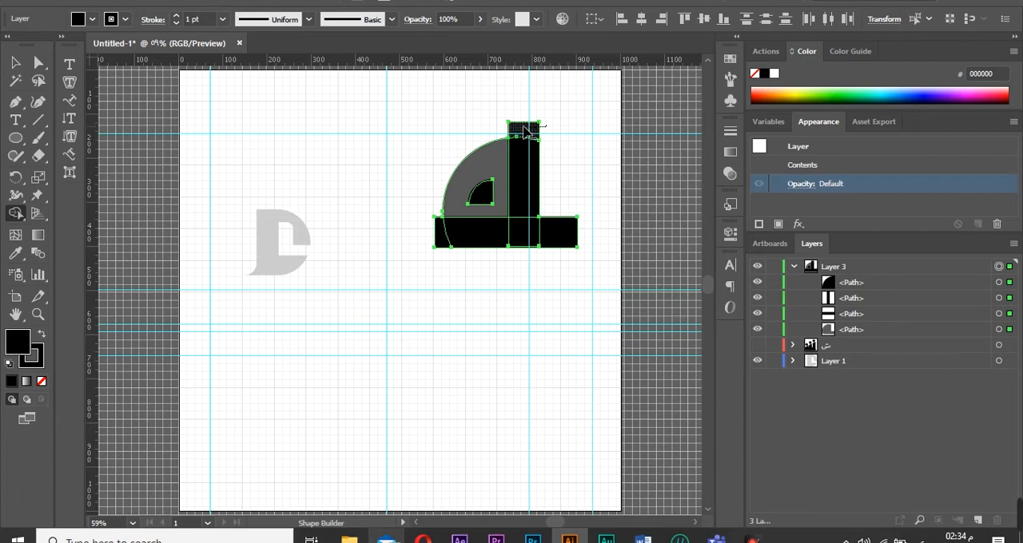
left_click(536, 160, "alt")
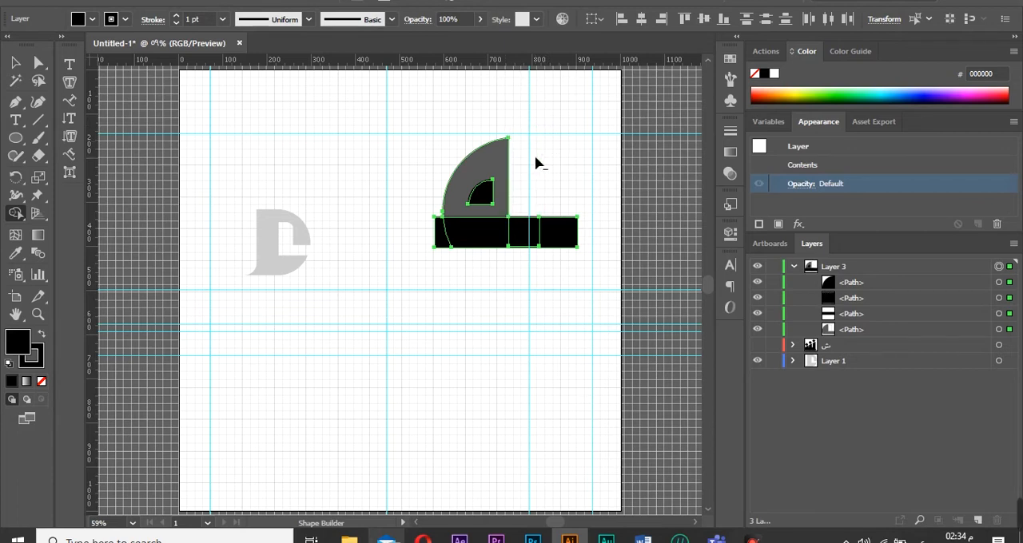
left_click(486, 199, "alt")
key("v")
left_click(480, 331)
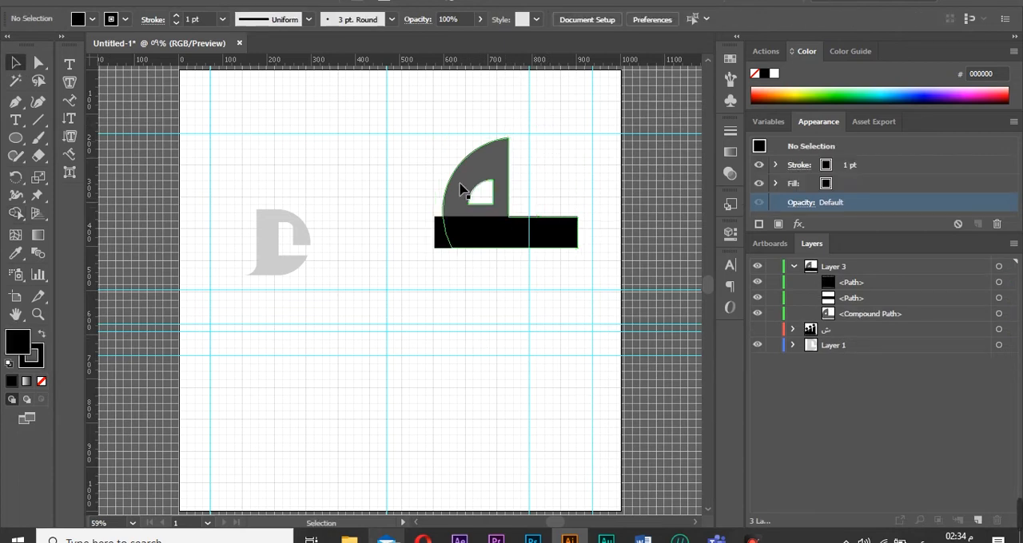
Move the gray quarter-disc left onto the bar's left end.
left_click(460, 189)
left_click_drag(443, 195, 416, 198)
left_click(457, 260)
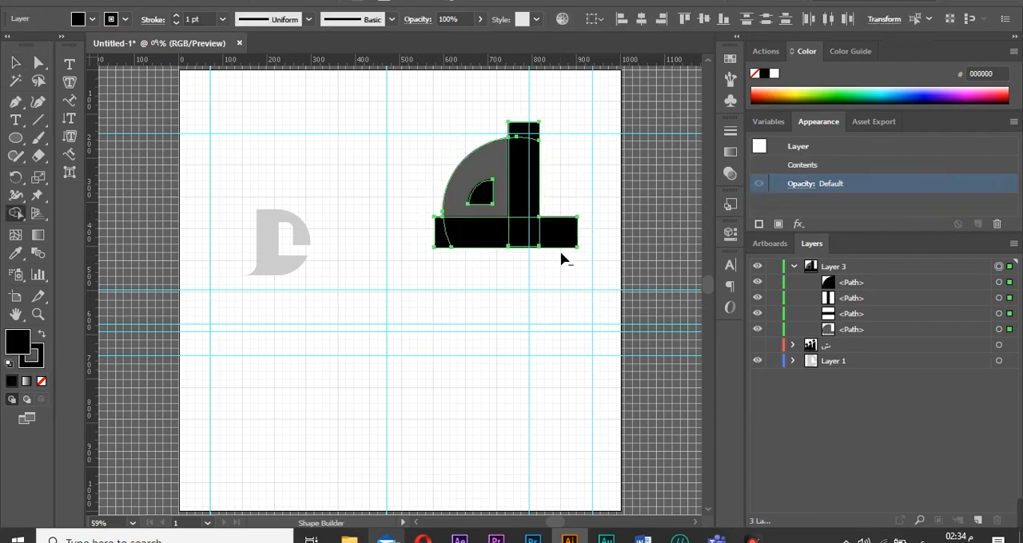
left_click(434, 308)
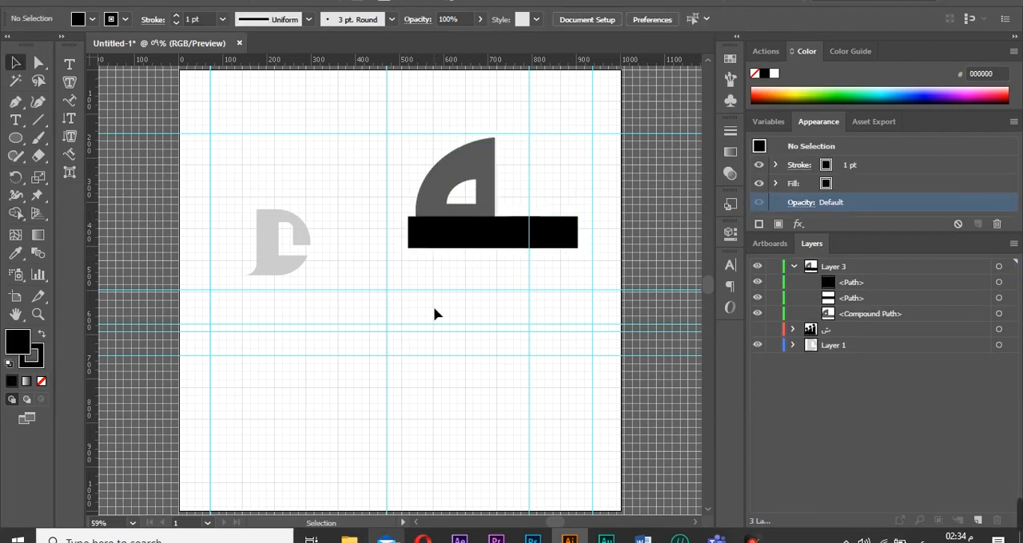
Merge the quarter-disc and the bar into one shape with Shape Builder.
left_click(1010, 269)
left_click_drag(418, 231, 459, 171)
Show the logo layer and move the new shape onto the base bar left of the circles.
left_click(757, 297)
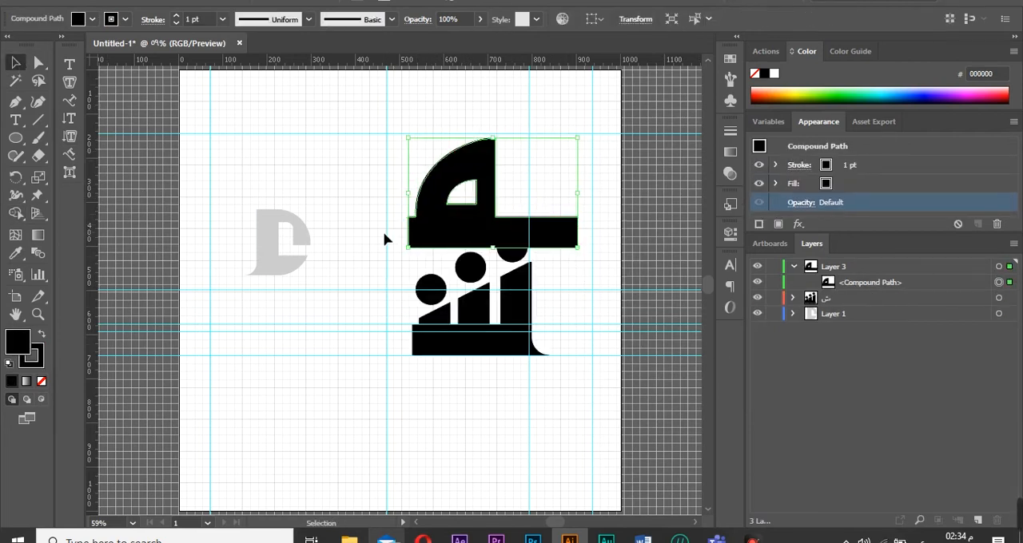
key("v")
left_click_drag(470, 244, 307, 356)
left_click(379, 393)
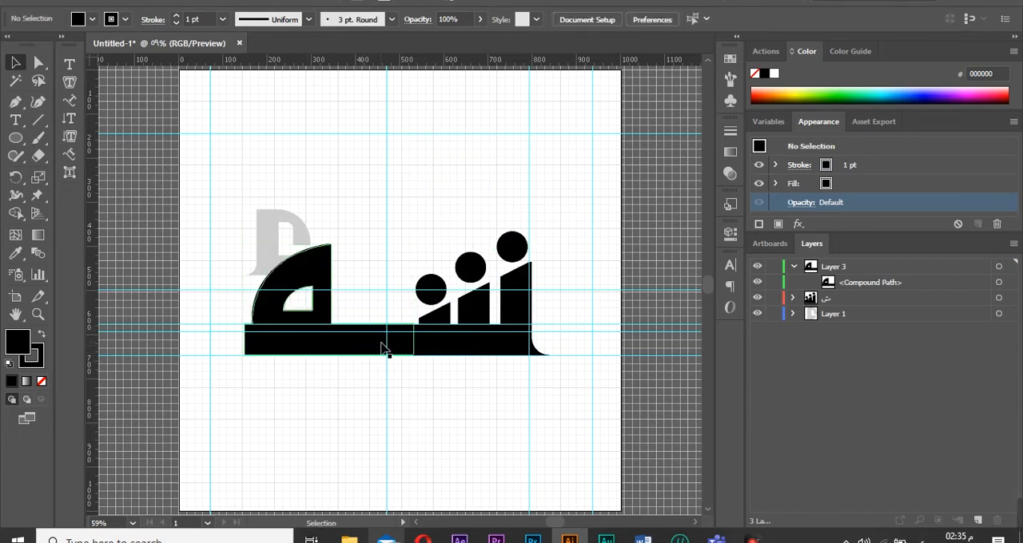
Select and delete two pieces in the circles-and-bars part of the logo.
left_click(384, 345)
left_click(435, 424)
left_click(429, 289)
left_click_drag(419, 311, 472, 274)
key("Delete")
left_click(516, 254)
key("Delete")
left_click(434, 291)
Nudge the new shape right so it joins the stepped bars.
left_click(331, 343)
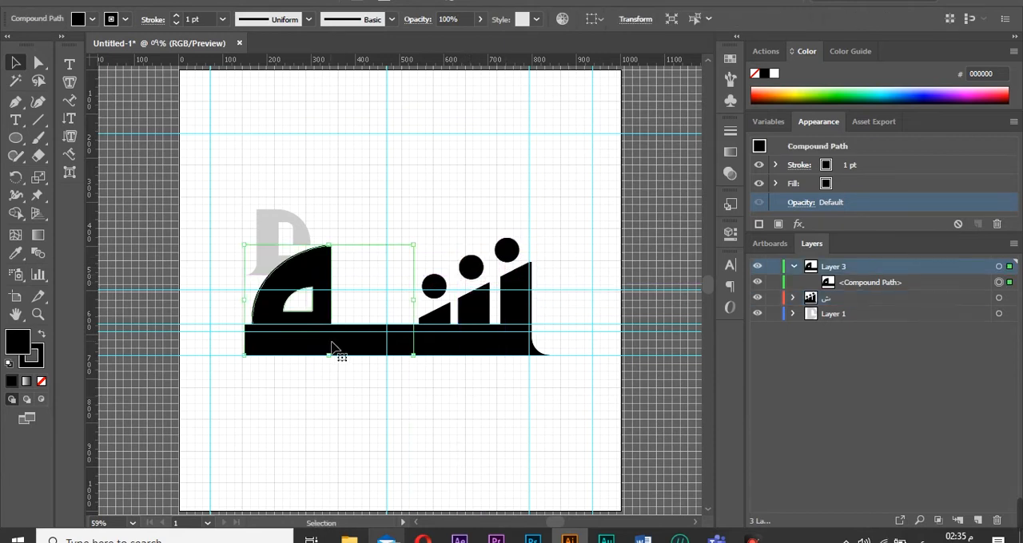
key("shift+Right")
key("shift+Right")
key("shift+Right")
key("shift+Right")
key("shift+Right")
key("shift+Right")
key("shift+Right")
key("shift+Right")
key("shift+Right")
key("shift+Right")
key("shift+Right")
key("shift+Right")
key("shift+Right")
key("shift+Right")
key("shift+Right")
key("shift+Right")
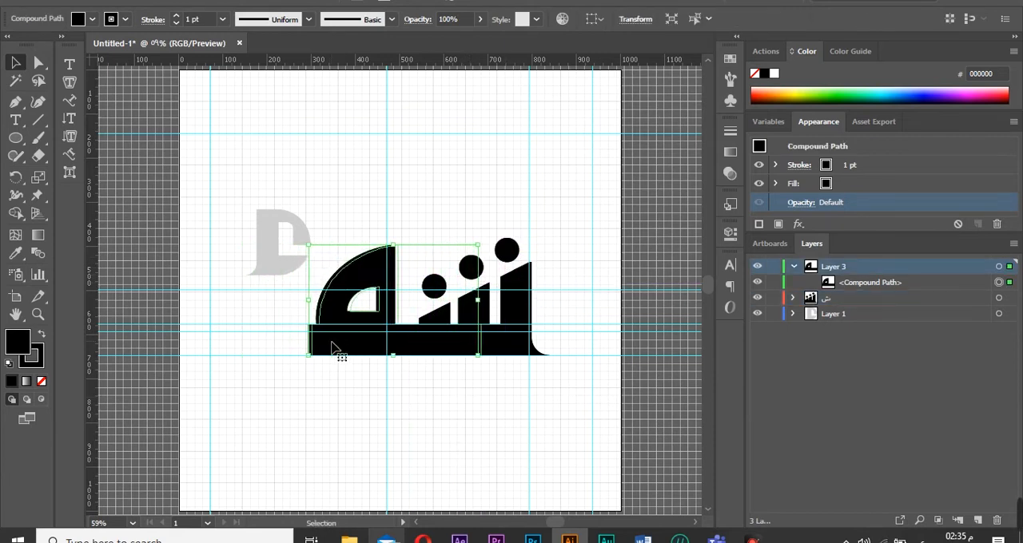
Move one of the dots to sit above the left end of the new merged shape.
left_click_drag(505, 246, 320, 274)
left_click(340, 434)
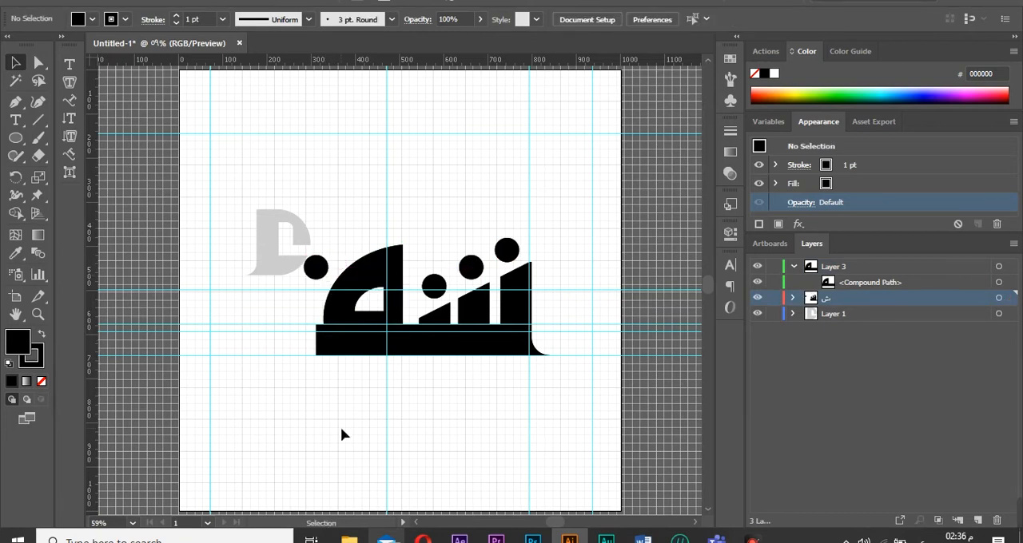
Rename Layer 3 as ف.
left_click(793, 266)
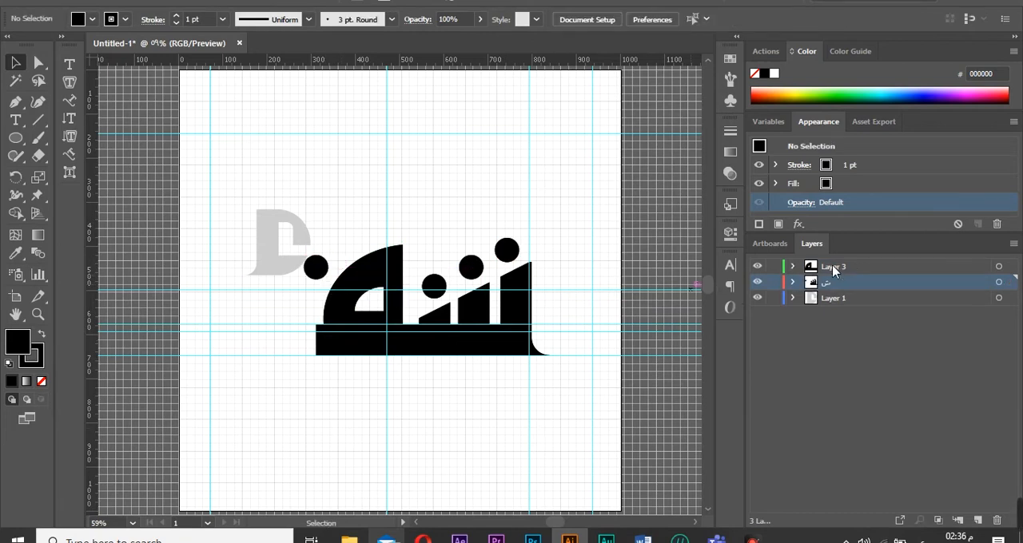
double_click(833, 268)
type("ف")
left_click(887, 446)
Inspect the contents of the ش layer and its dot.
left_click(793, 282)
left_click(316, 268)
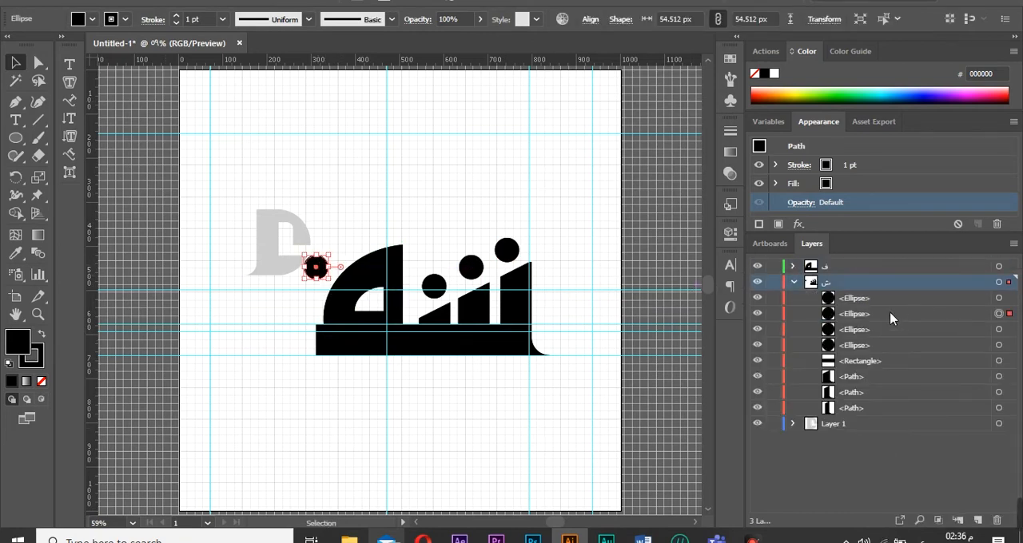
left_click(793, 282)
left_click(508, 463)
Add a new layer, Layer 4, and hide the other layers.
left_click(758, 298)
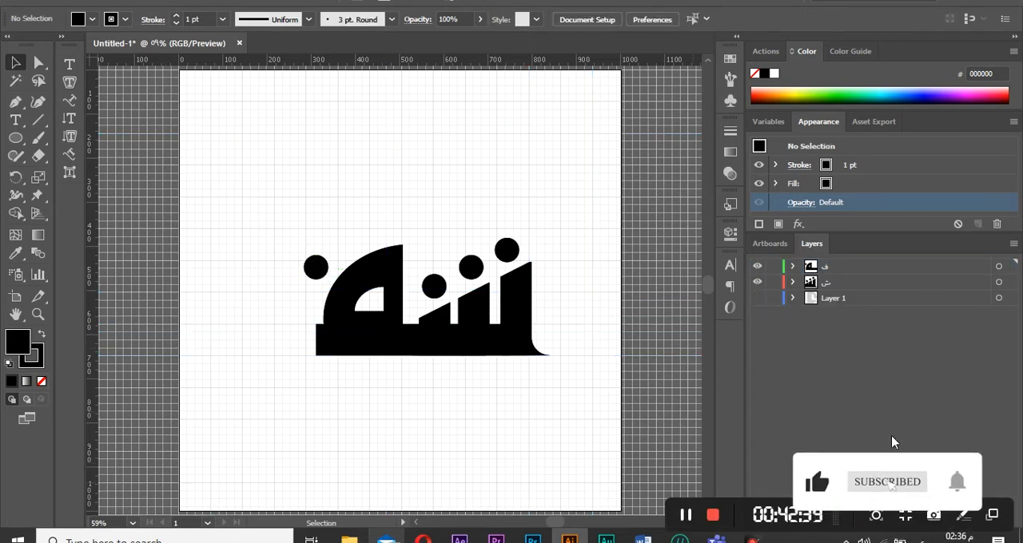
left_click(978, 520)
left_click(758, 298)
left_click(759, 282)
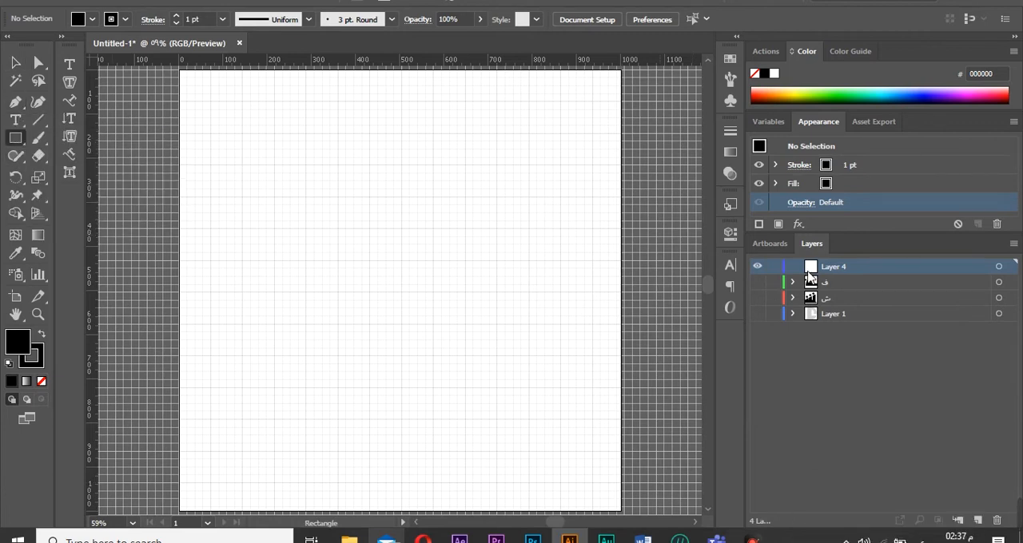
left_click(757, 298)
Show the ش layer and draw a tall narrow rectangle on Layer 4 left of the word.
left_click_drag(542, 420, 527, 319)
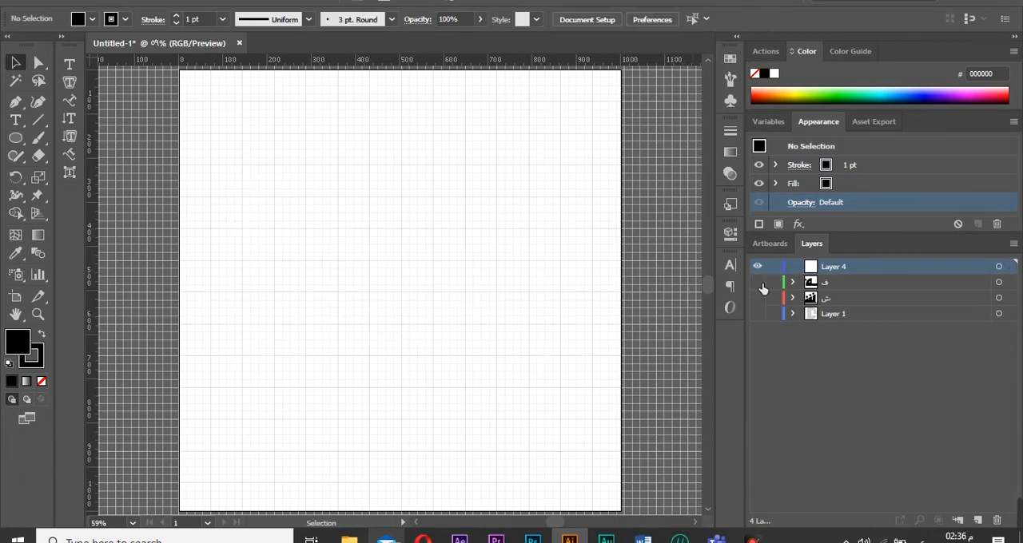
right_click(16, 139)
left_click(88, 139)
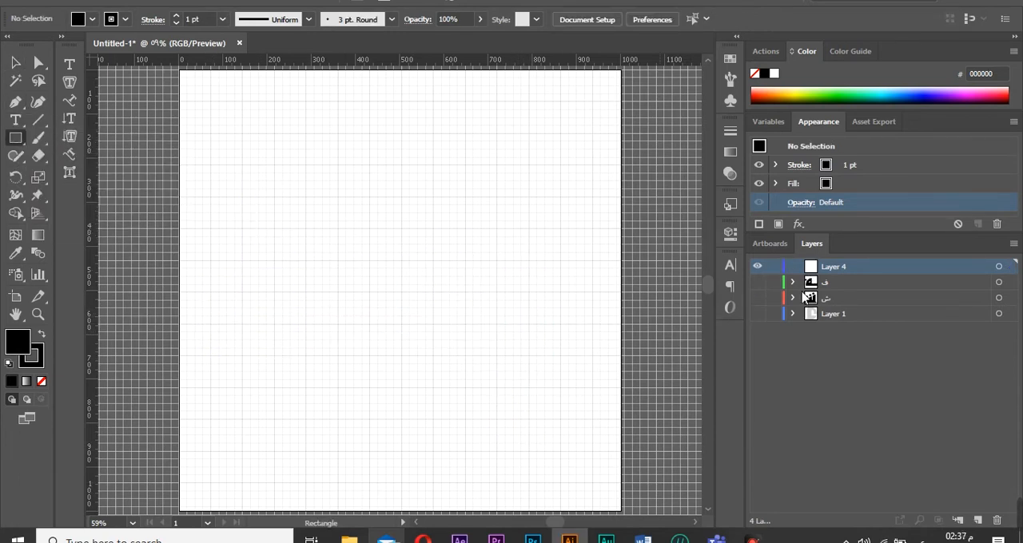
left_click(758, 298)
left_click_drag(540, 414, 525, 339)
left_click(17, 64)
left_click_drag(537, 320, 540, 322)
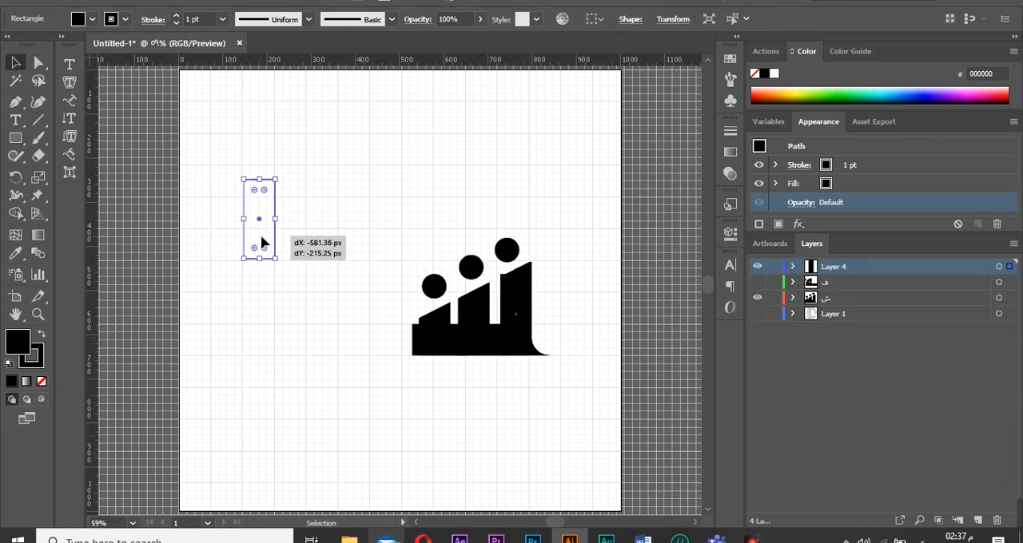
left_click_drag(416, 317, 213, 329)
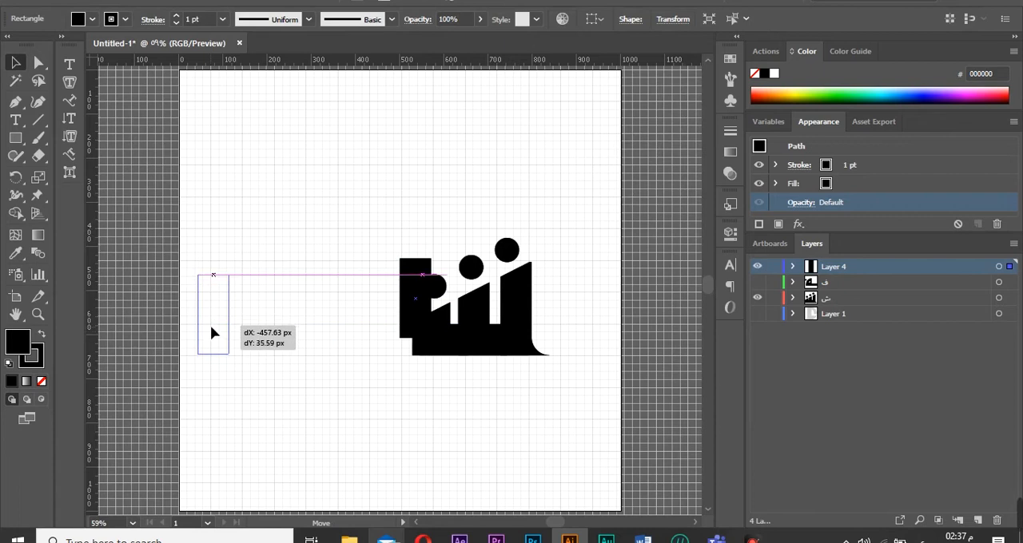
left_click_drag(210, 275, 216, 212)
key("ctrl+z")
left_click(343, 384)
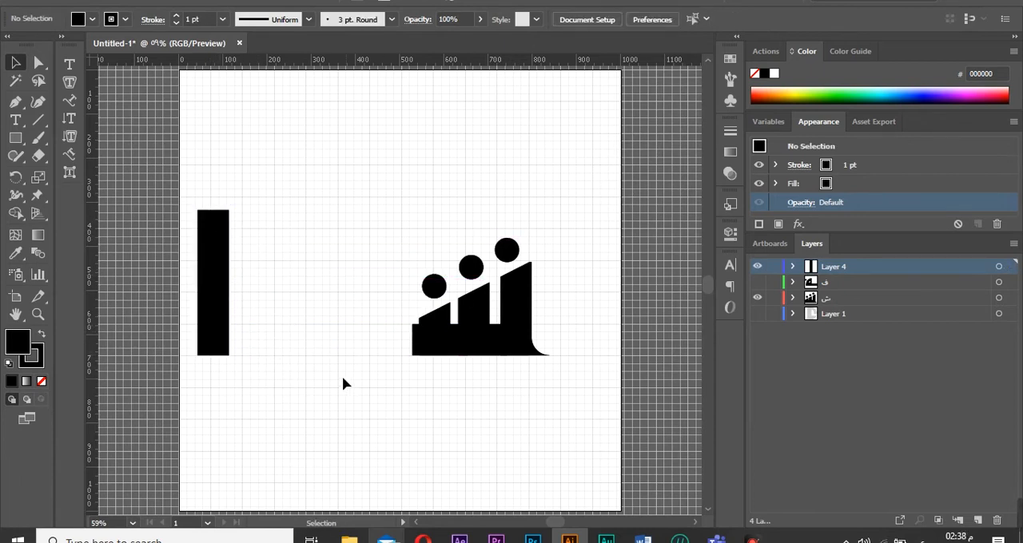
Show the ف layer and draw a small rectangle at the left end of the base bar.
left_click(762, 282)
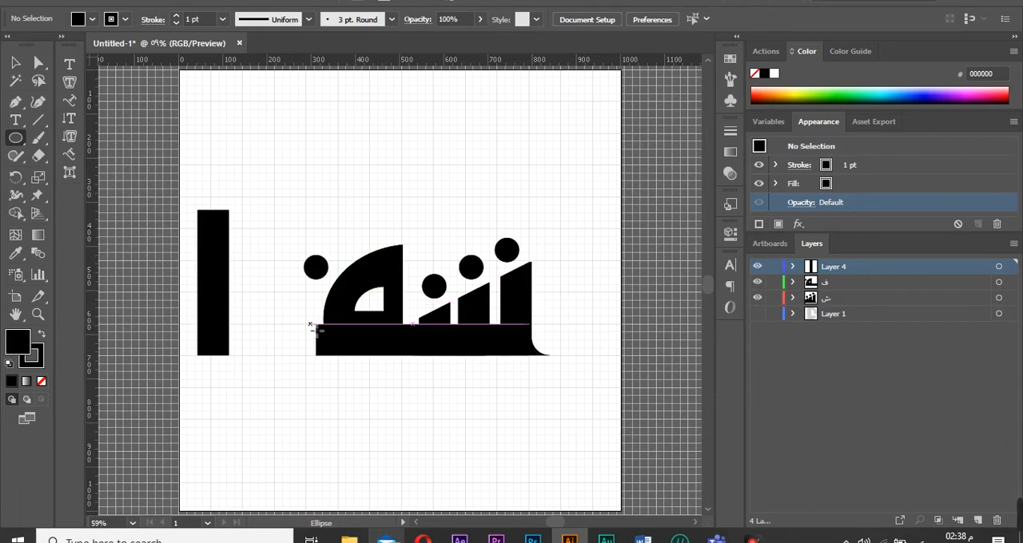
left_click_drag(317, 330, 265, 355)
key("ctrl+z")
right_click(19, 139)
left_click(66, 140)
left_click_drag(318, 329, 225, 357)
Move the tall bar onto the base bar and fit the small rectangle against it.
left_click(15, 67)
left_click_drag(279, 342, 288, 341)
left_click_drag(229, 340, 291, 342)
left_click_drag(218, 330, 238, 324)
left_click(325, 389)
Draw a circle and move it over the top of the tall bar.
key("m")
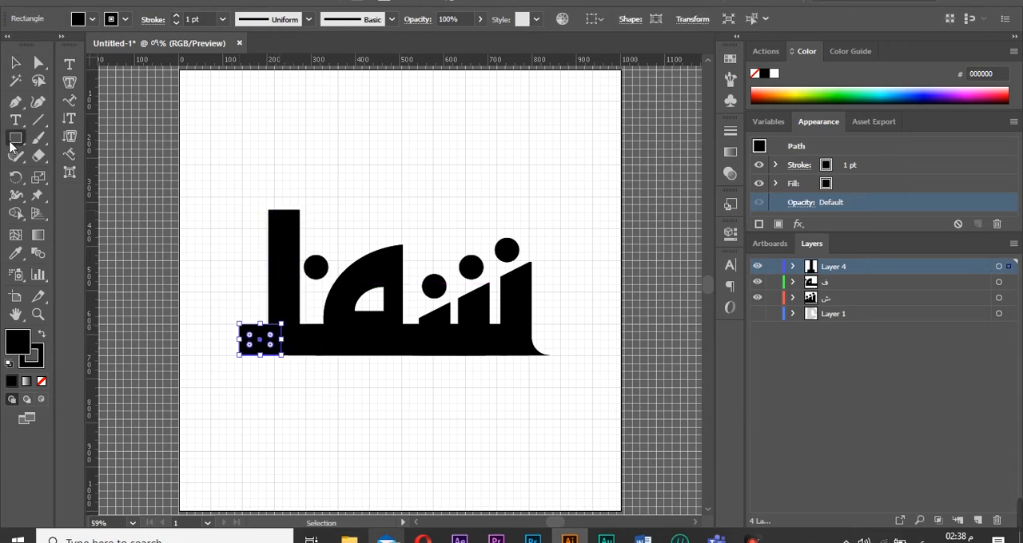
left_click_drag(16, 137, 48, 174)
left_click_drag(459, 381, 374, 464)
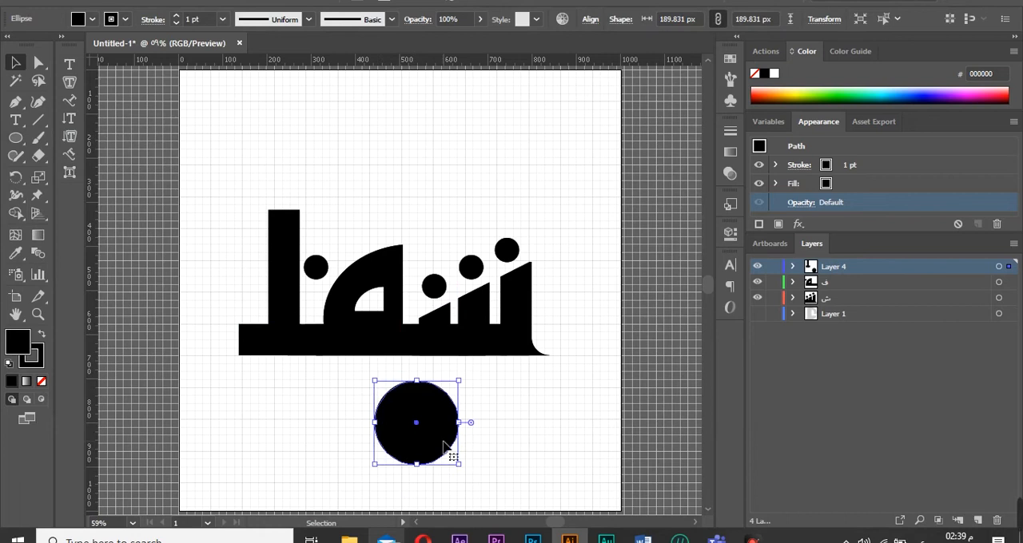
left_click_drag(445, 448, 327, 275)
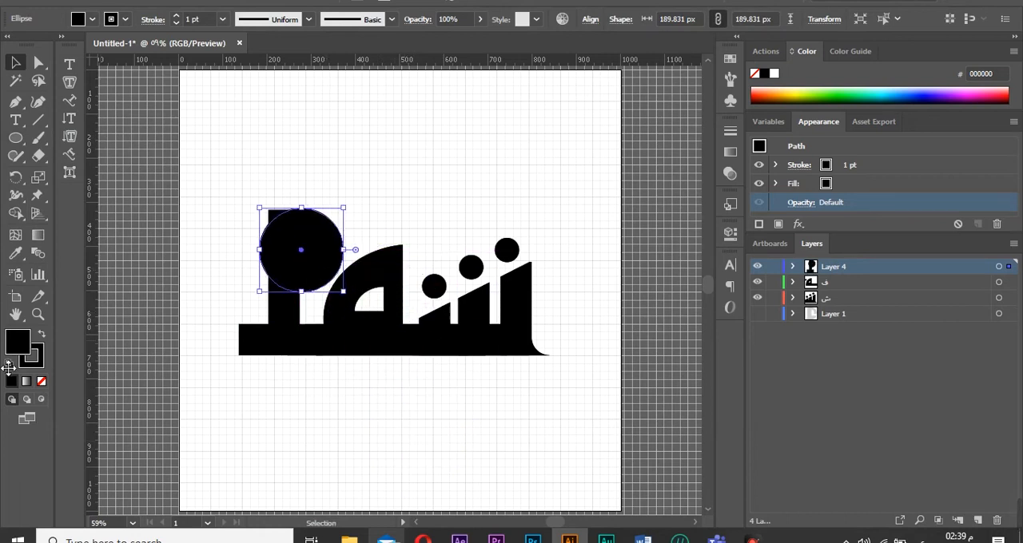
Change the circle's fill colour to #9b9b9b.
double_click(17, 342)
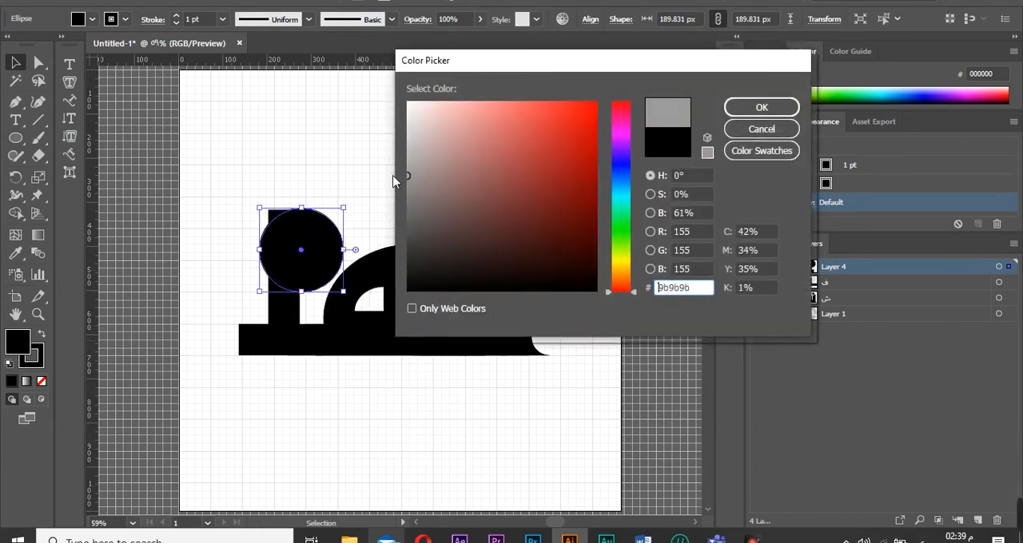
left_click(762, 107)
left_click_drag(311, 267, 256, 159)
left_click(224, 184)
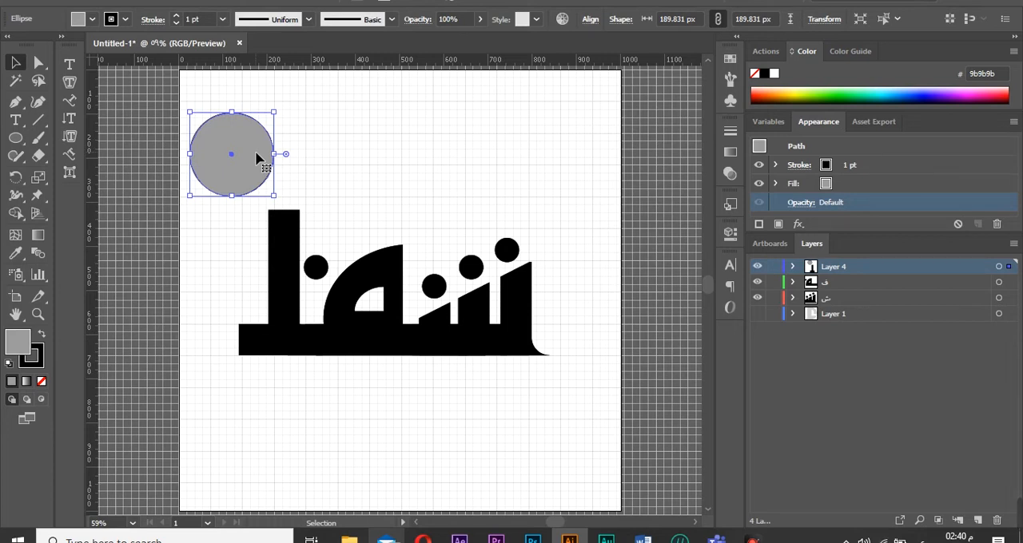
left_click_drag(256, 154, 319, 249)
left_click(435, 196)
Lower the circle's opacity to 33% and narrow it into an ellipse about 154 px wide.
left_click(729, 174)
left_click(637, 148)
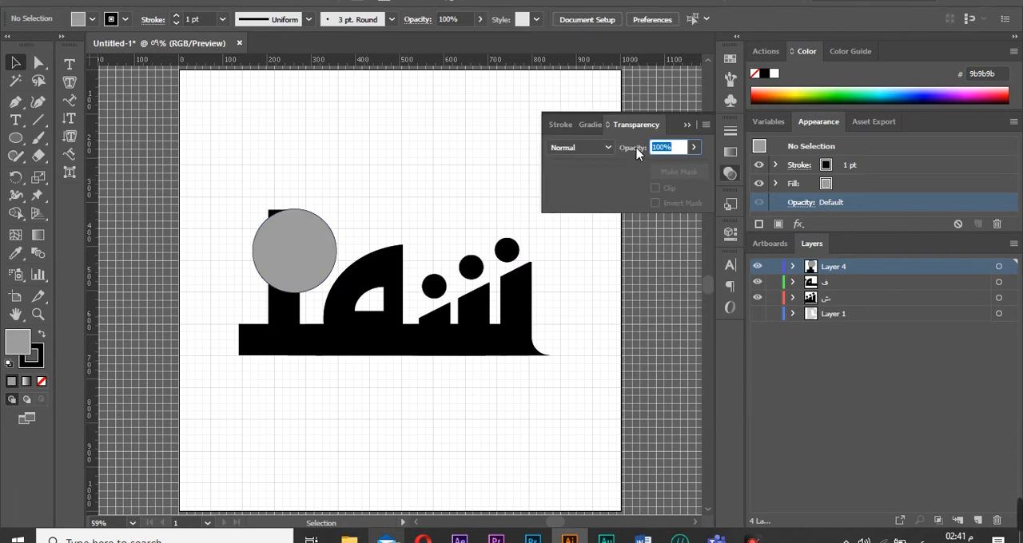
left_click(694, 147)
left_click_drag(693, 166, 651, 166)
left_click(792, 266)
left_click(998, 282)
left_click(693, 148)
left_click_drag(257, 259, 269, 259)
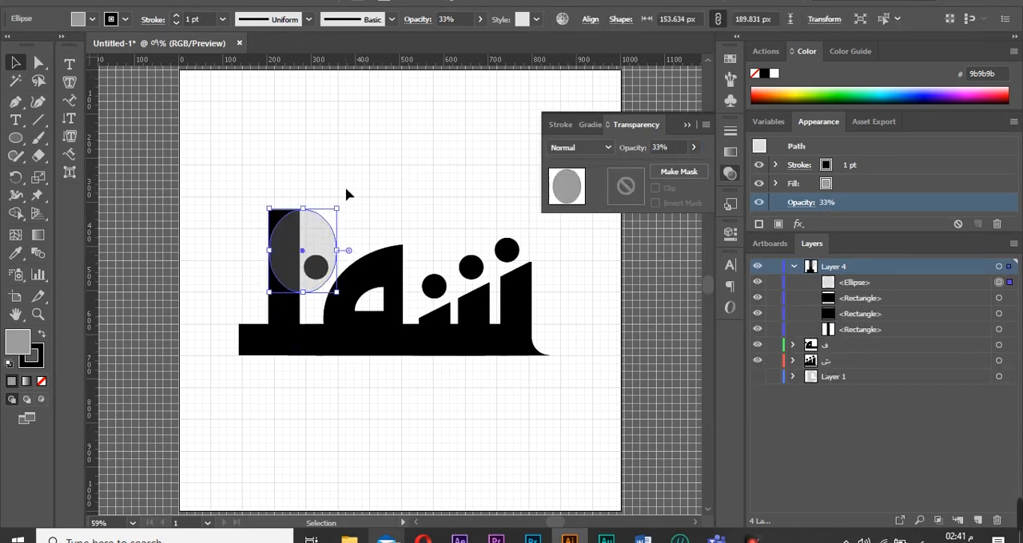
left_click(347, 194)
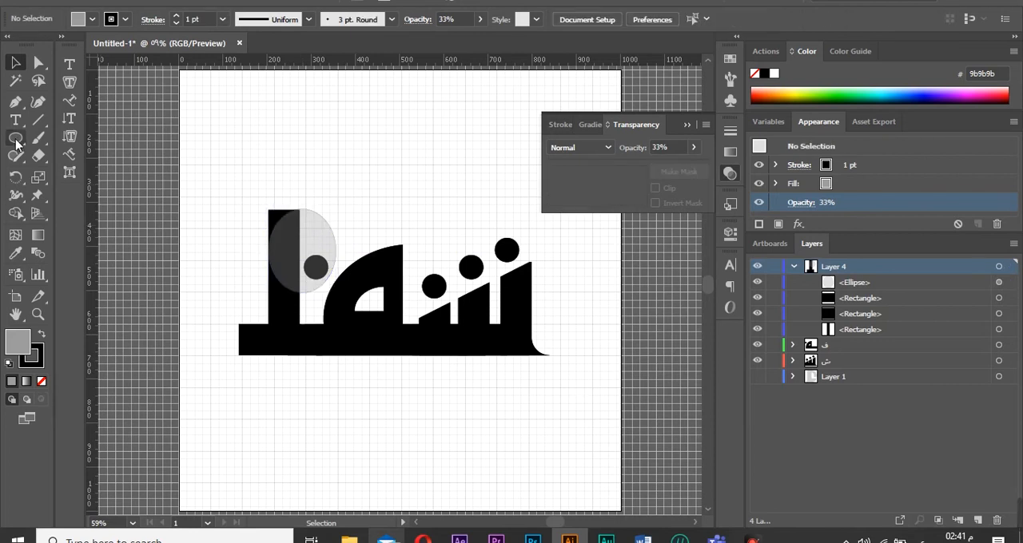
Duplicate the gray ellipse and place the copy at the left end of the base bar.
left_click(305, 251)
left_click_drag(305, 250, 264, 318)
left_click(266, 359)
left_click(254, 335)
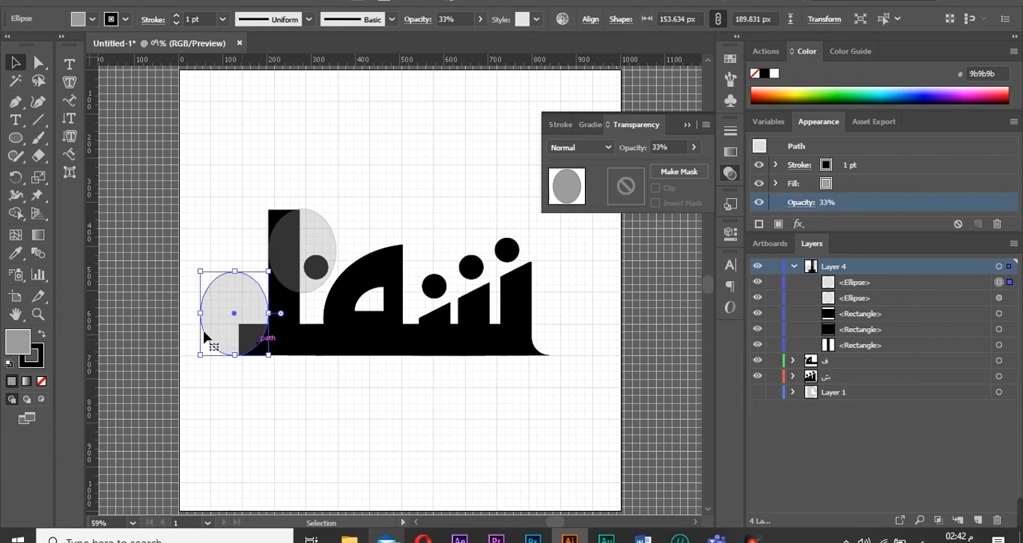
Raise the small rectangle's top edge up to the lower ellipse's horizontal centre.
key("z")
left_click_drag(206, 381, 308, 263)
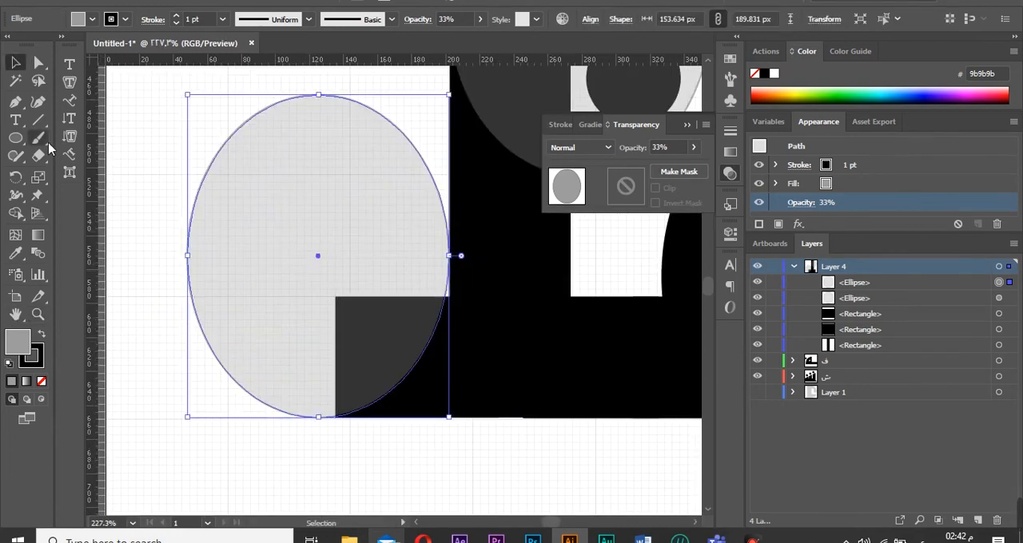
key("l")
left_click(17, 65)
left_click(470, 347)
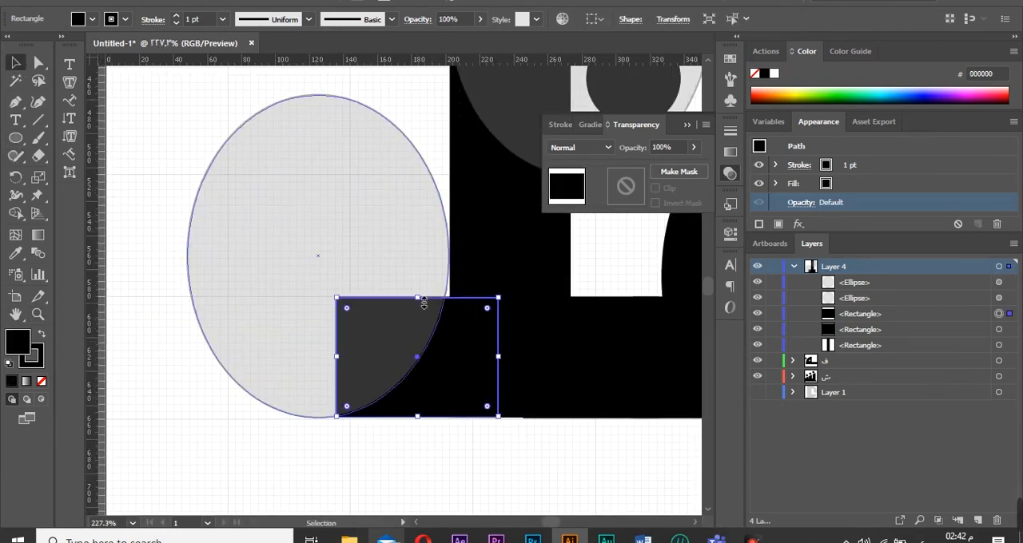
left_click_drag(418, 298, 427, 260)
left_click(422, 224)
left_click(483, 312)
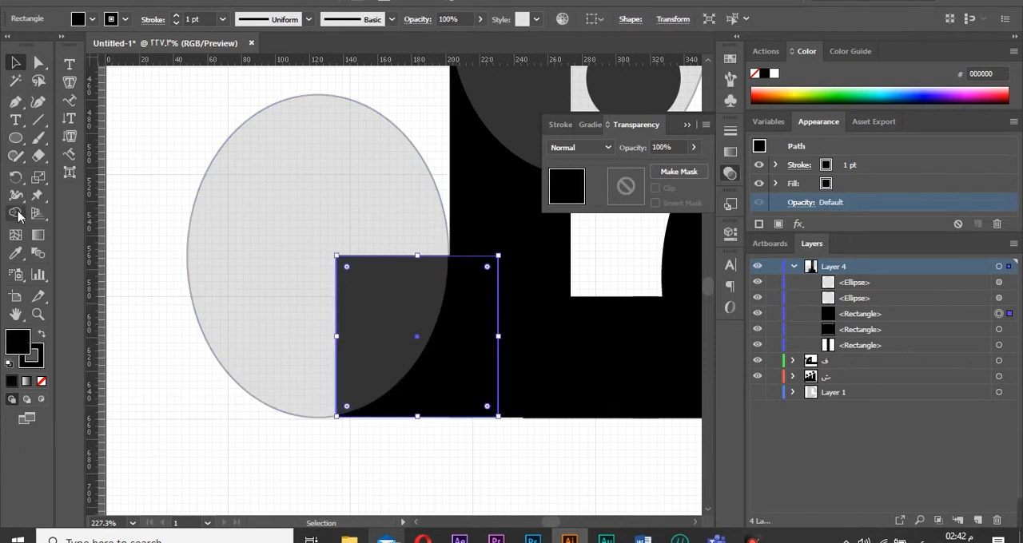
key("ctrl+a")
key("shift+m")
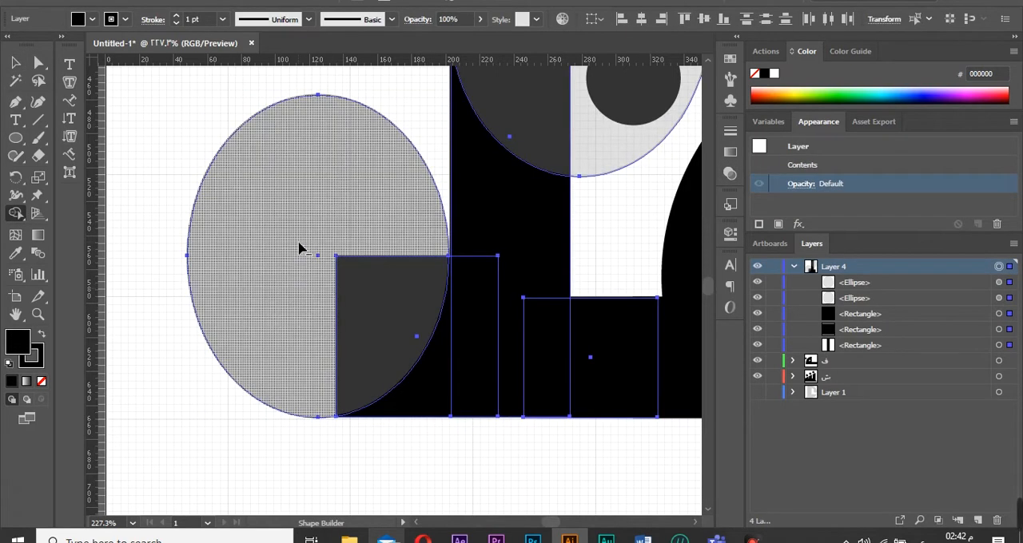
left_click_drag(300, 248, 363, 302)
key("ctrl+z")
Remove the lower ellipse's stroke and align its edge exactly with the rectangle.
left_click(17, 67)
key("z")
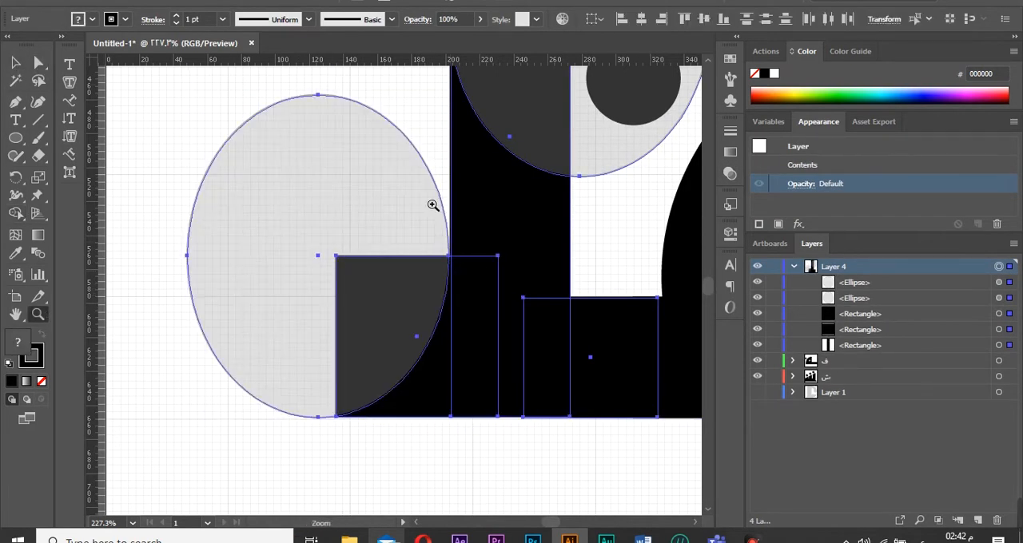
left_click_drag(419, 197, 495, 303)
left_click(998, 283)
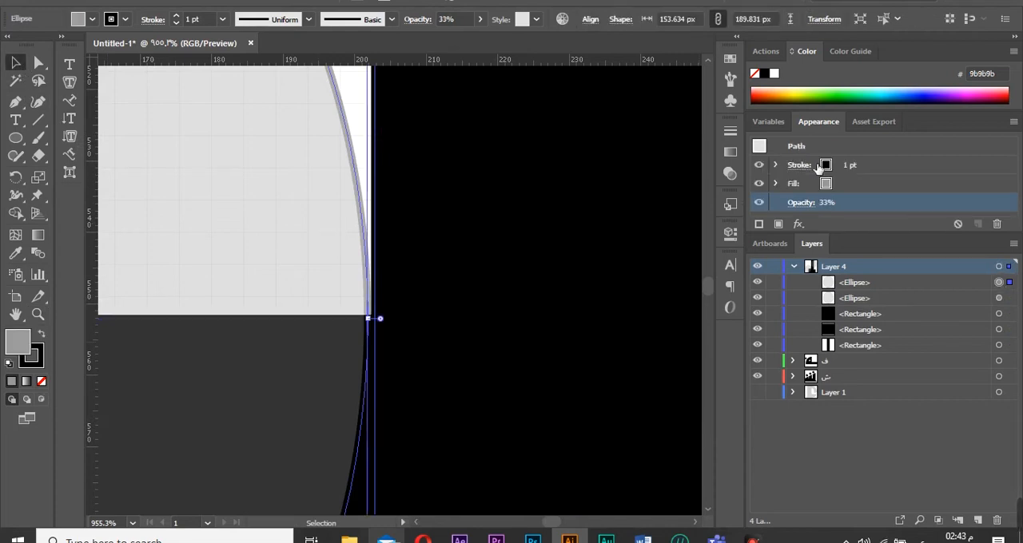
left_click(42, 381)
left_click_drag(369, 319, 376, 319)
Remove the stroke from the upper ellipse as well.
left_click(999, 298)
left_click(42, 384)
left_click(374, 319)
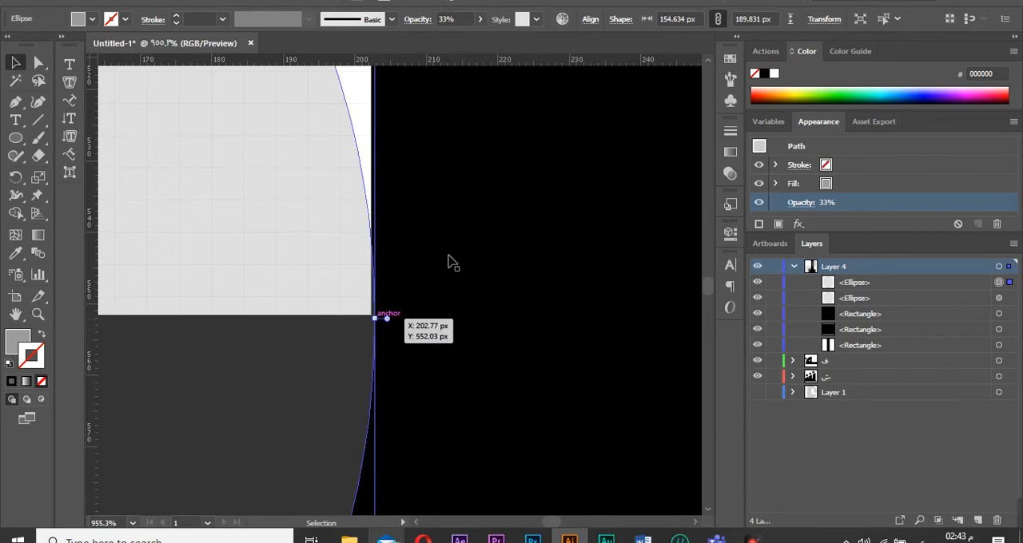
left_click(40, 316)
key("ctrl+0")
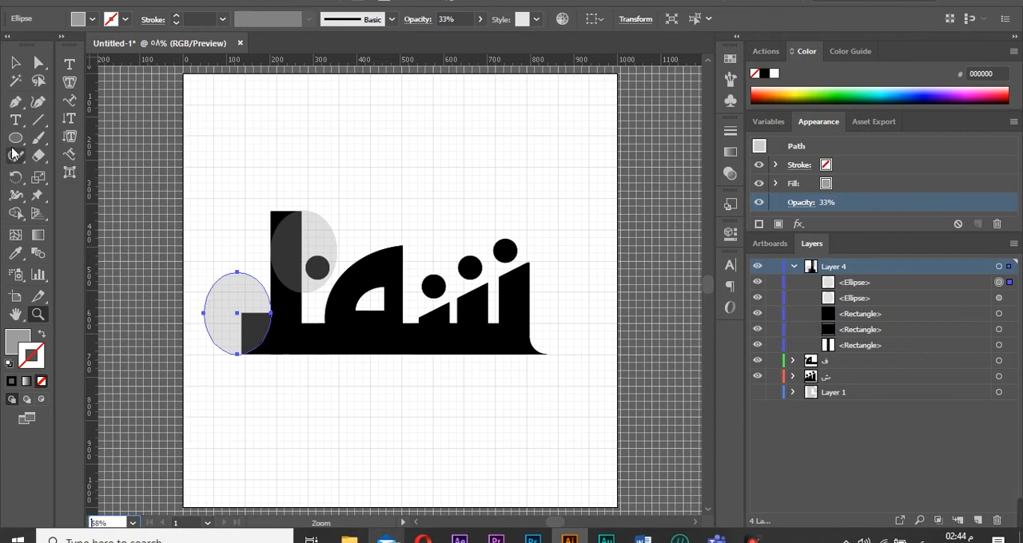
Use Shape Builder to combine the ellipse pieces with the bars into curved shapes.
left_click(17, 214)
left_click(263, 318)
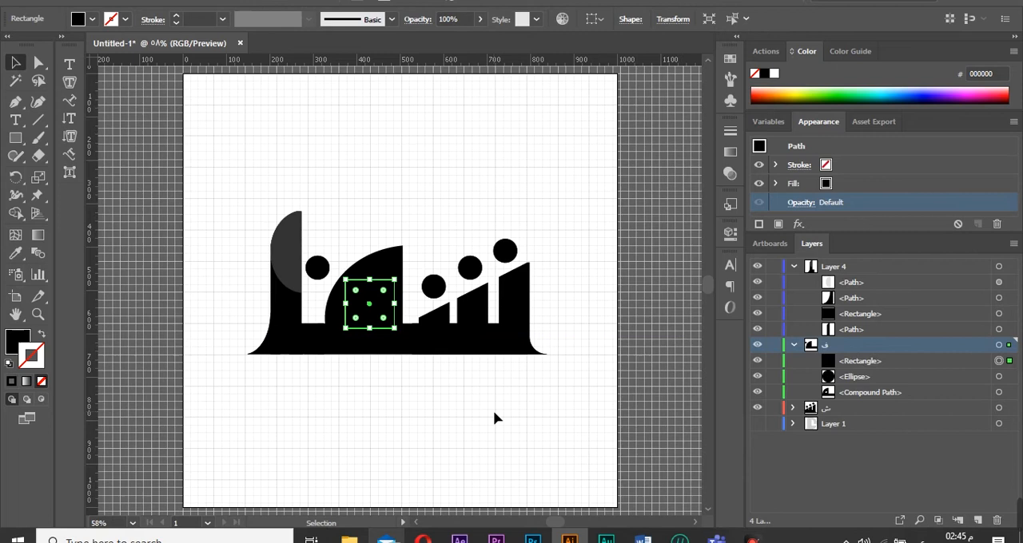
left_click(160, 342)
left_click(380, 281)
Stretch the small base rectangle rightwards to reach the stepped bars.
left_click(307, 339)
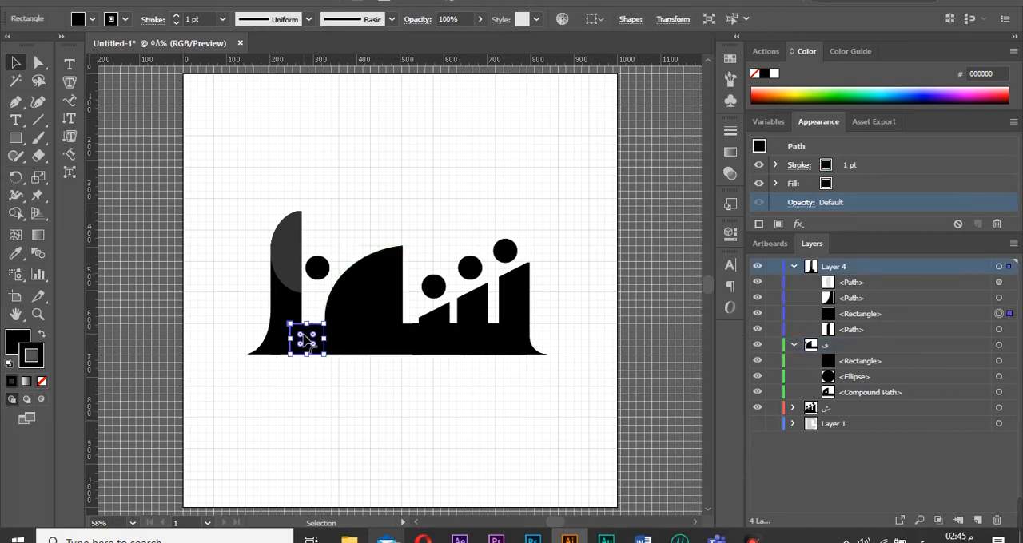
left_click_drag(324, 339, 412, 346)
Lower the top of the quarter-disc shape in the ف layer.
left_click(410, 299)
left_click(372, 278)
left_click_drag(401, 246, 404, 269)
left_click(358, 291)
left_click(361, 242)
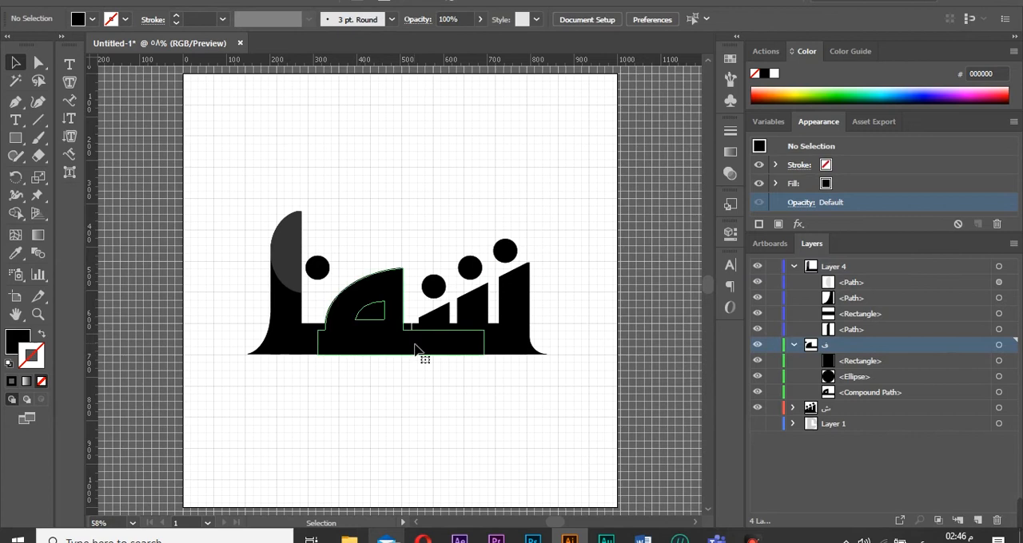
left_click(403, 345)
left_click(432, 378)
Merge the tall bar's pieces on Layer 4 with Shape Builder.
left_click(270, 349)
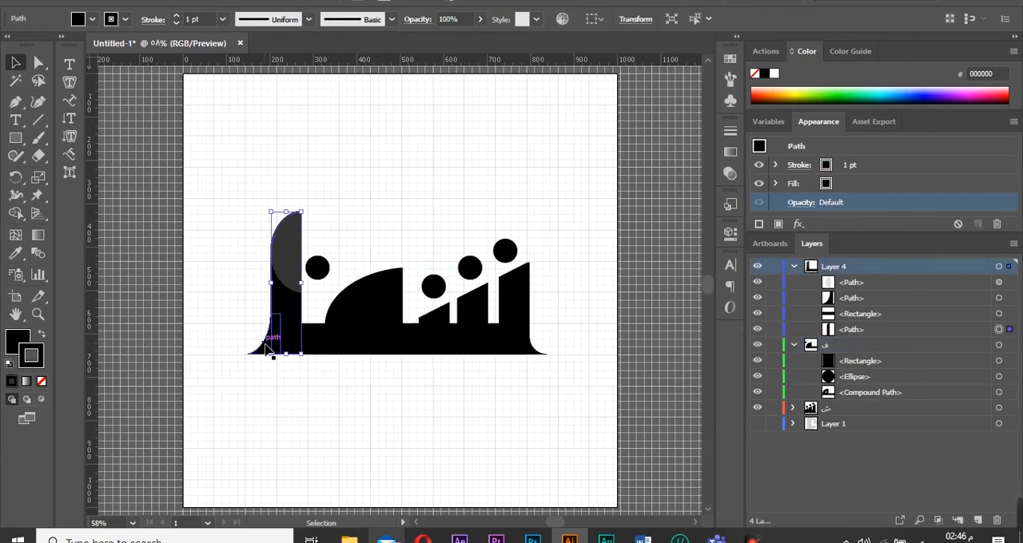
left_click(16, 214)
left_click(999, 267)
left_click_drag(231, 373, 284, 322)
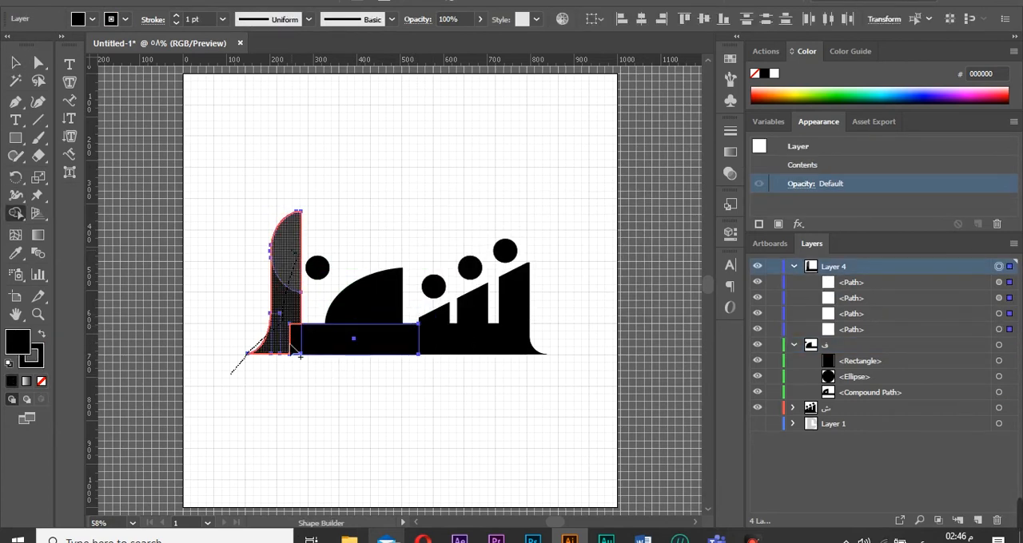
Try two further Shape Builder merges at the base of the tall bar.
left_click_drag(300, 356, 275, 384)
key("ctrl+z")
left_click_drag(260, 351, 292, 367)
key("ctrl+z")
Set the gray half-ellipse's opacity to 100%.
left_click(16, 62)
left_click(288, 248)
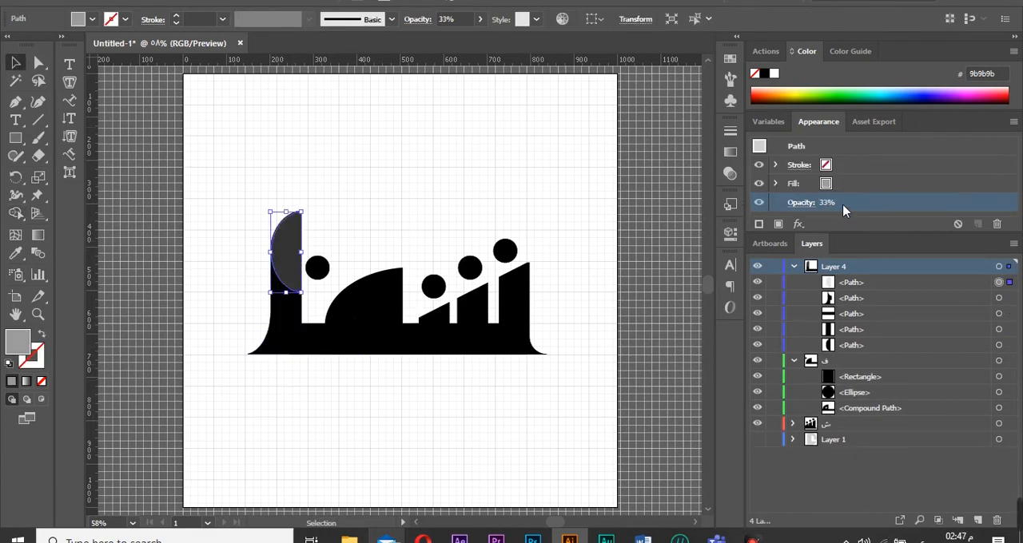
left_click(729, 173)
left_click(698, 149)
left_click_drag(655, 165, 697, 164)
Try merging the gray half-ellipse with the bars using Shape Builder.
left_click(14, 215)
left_click(998, 266)
left_click_drag(284, 272, 281, 332)
left_click_drag(282, 328, 388, 343)
key("ctrl+z")
key("ctrl+z")
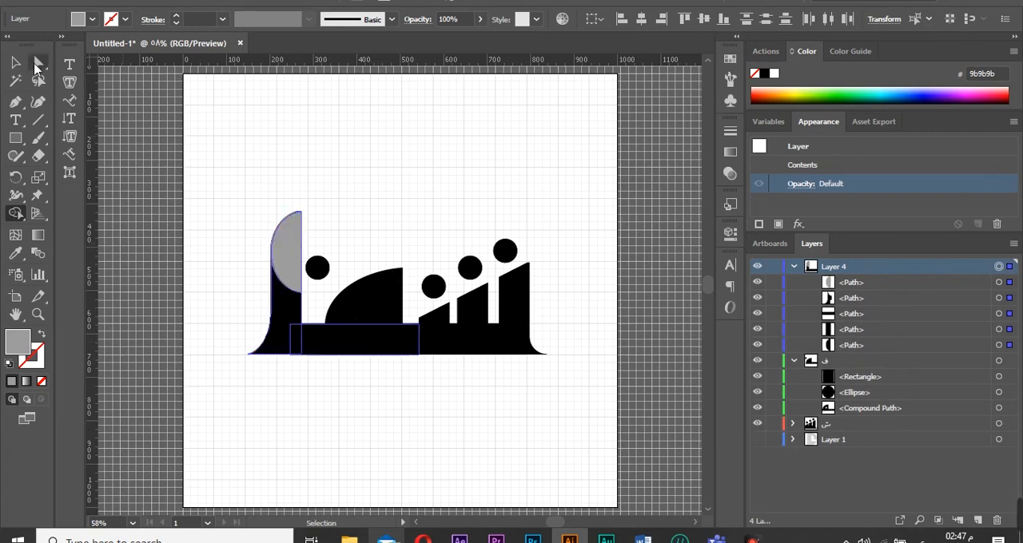
Select the gray half-ellipse beside the tall bar and hide it.
left_click(39, 64)
left_click(342, 232)
left_click(284, 316)
left_click(415, 386)
left_click(289, 272)
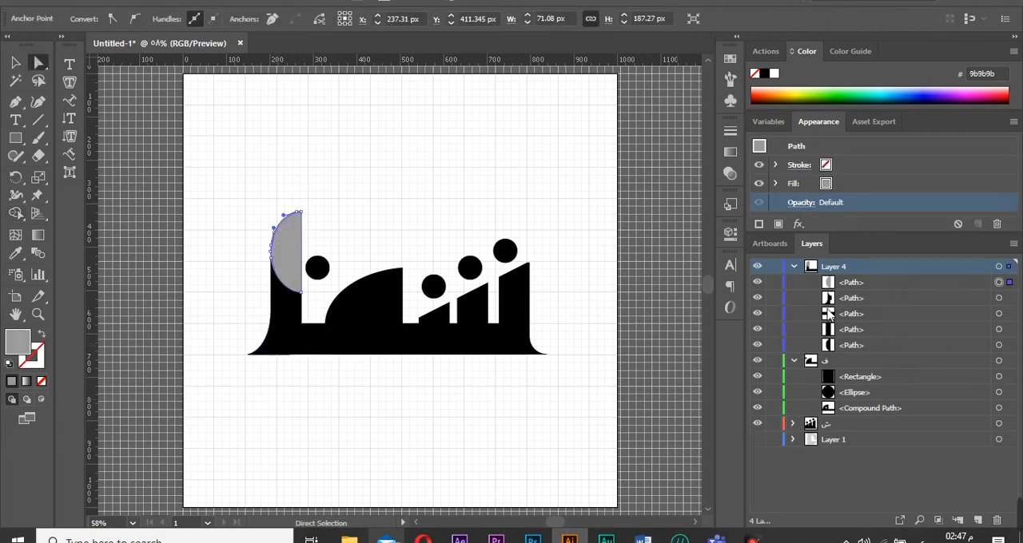
key("ctrl+3")
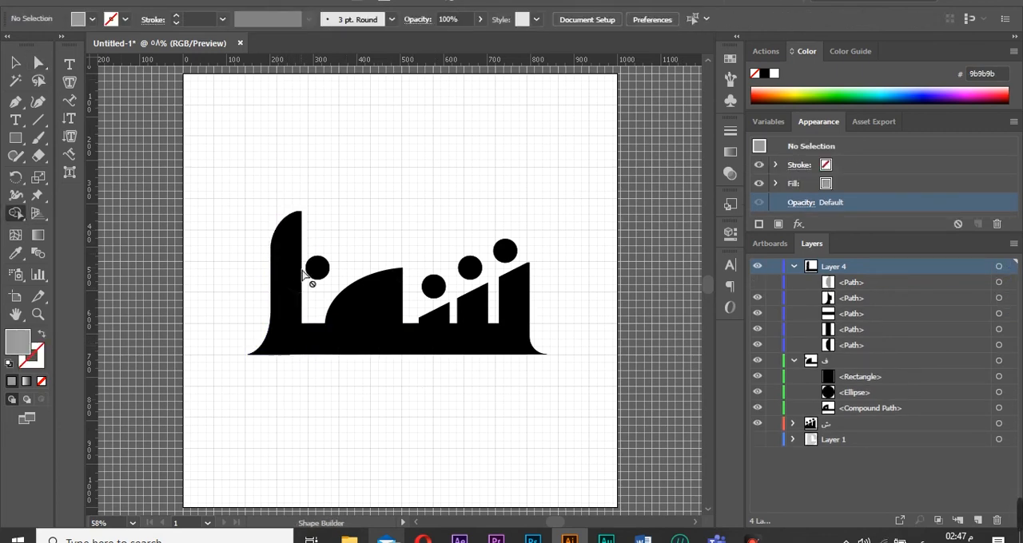
Delete one of the curved path pieces at the tall bar on Layer 4.
left_click(1000, 266)
left_click(38, 314)
left_click_drag(256, 262, 319, 327)
key("a")
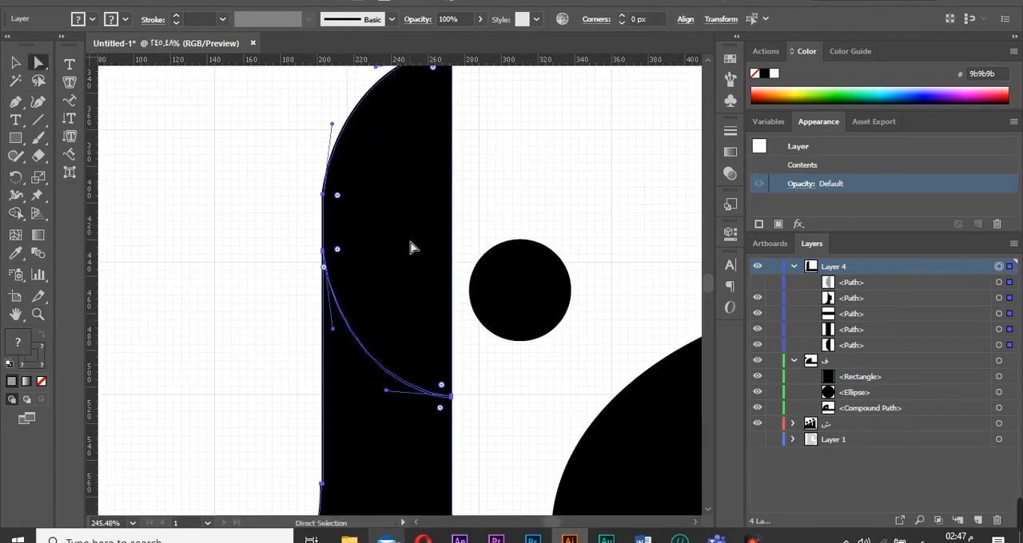
left_click(1000, 284)
left_click(997, 521)
left_click(628, 284)
left_click(877, 284)
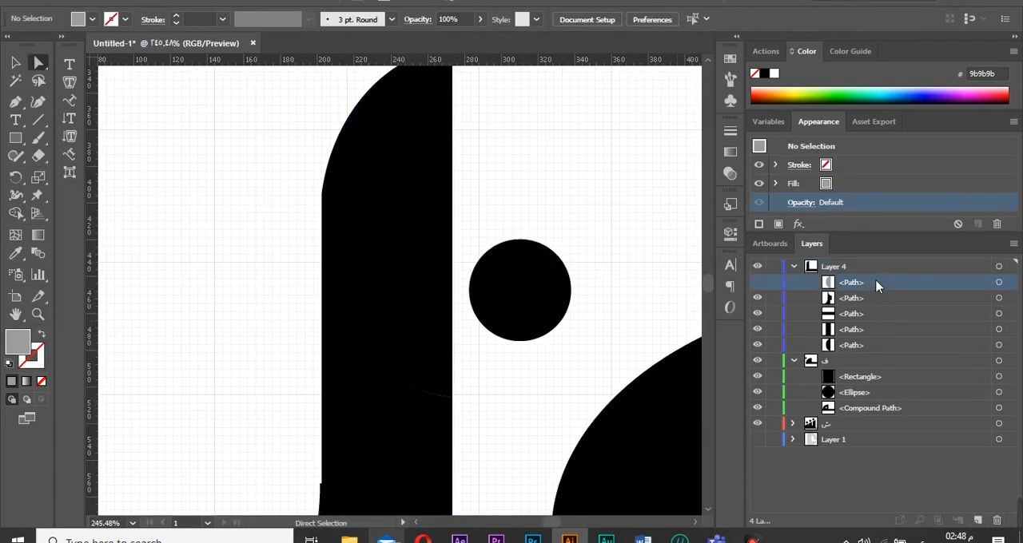
left_click(996, 521)
left_click(405, 370)
key("Delete")
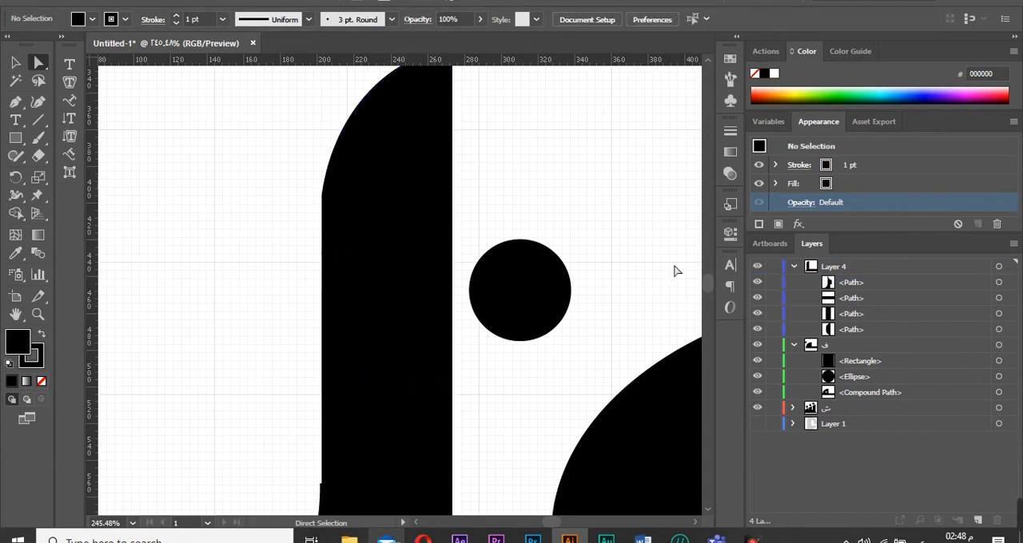
Undo the last four changes.
scroll(673, 271, "down", 5)
key("ctrl+z")
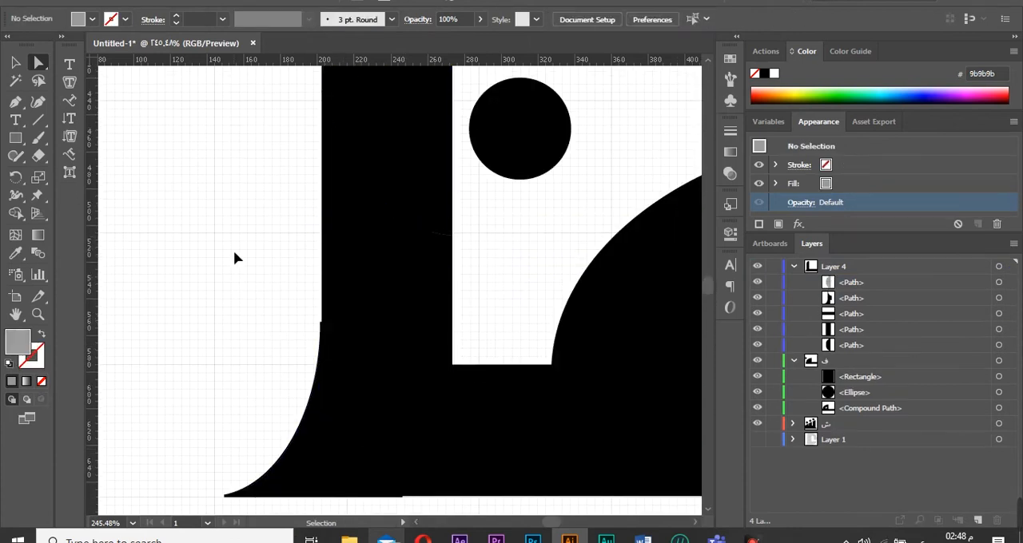
key("ctrl+z")
key("ctrl+z")
key("ctrl+z")
key("ctrl+z")
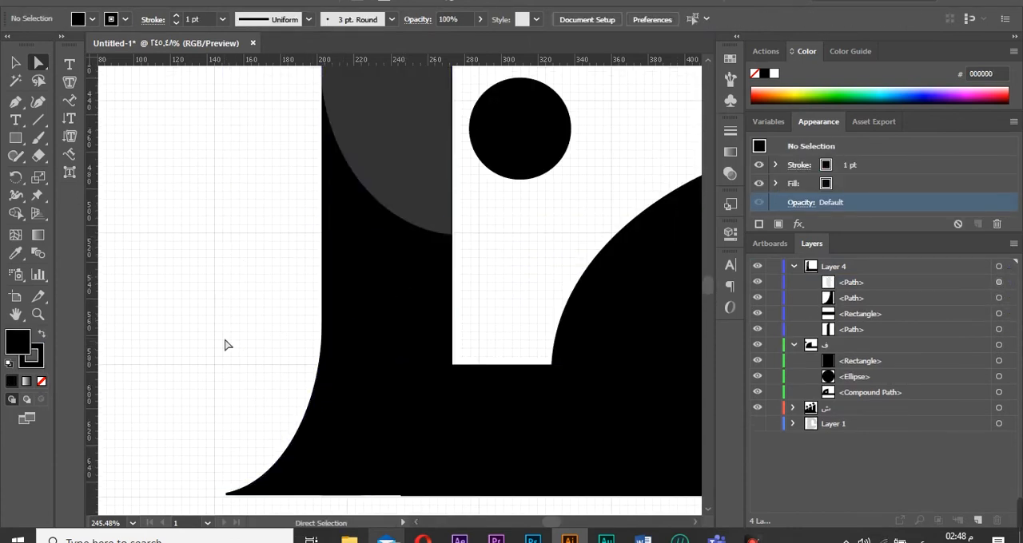
Select the base rectangle under the tall bar and remove its stroke.
left_click(312, 471)
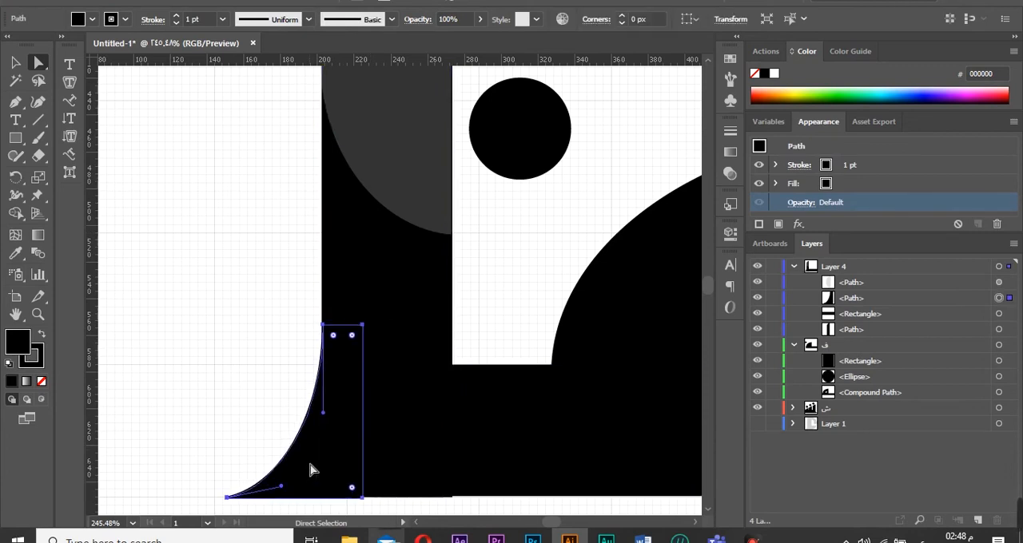
left_click(263, 452)
left_click(452, 479)
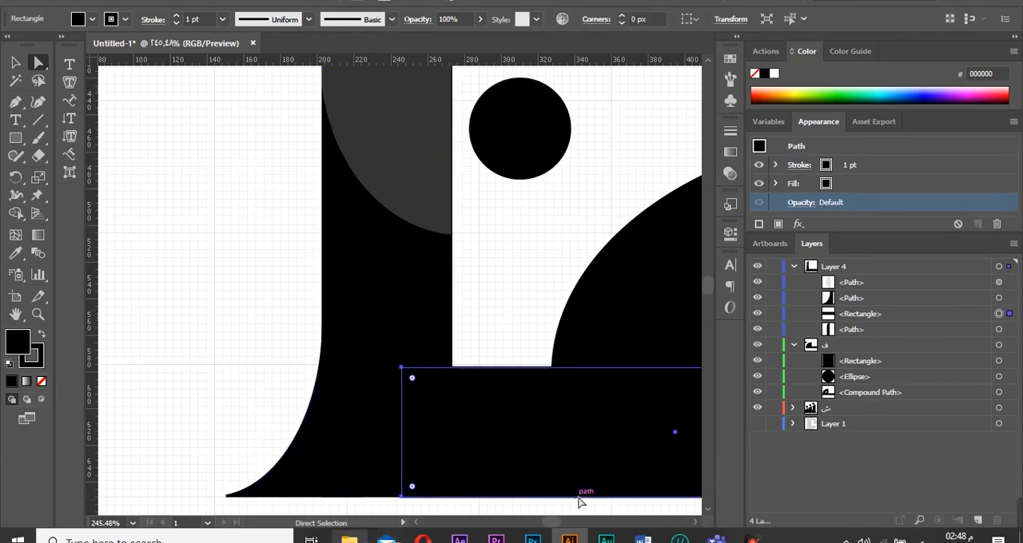
left_click(13, 61)
left_click_drag(676, 498, 685, 503)
left_click(370, 502)
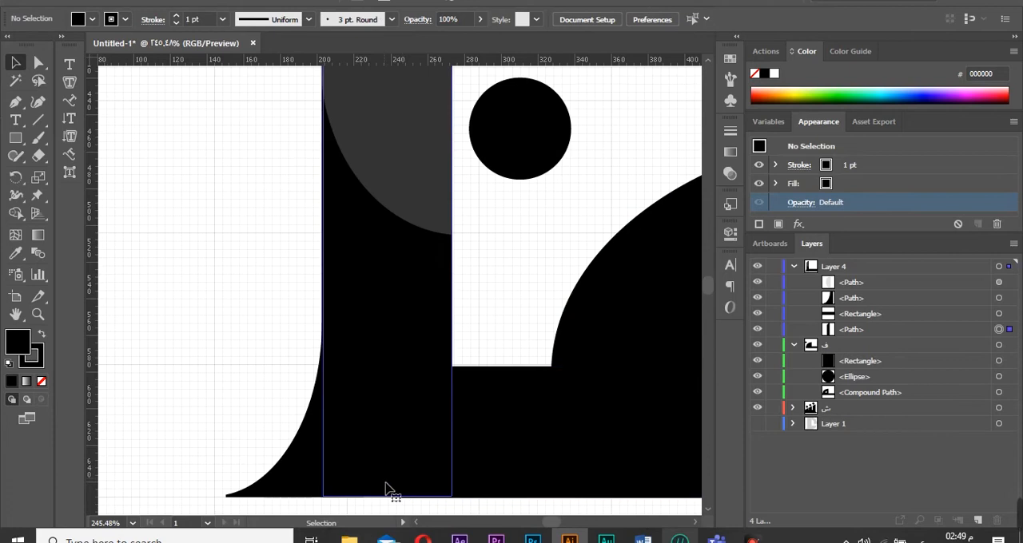
left_click(386, 484)
left_click_drag(228, 453, 348, 501)
left_click_drag(340, 497, 346, 496)
left_click(363, 506)
left_click(501, 443)
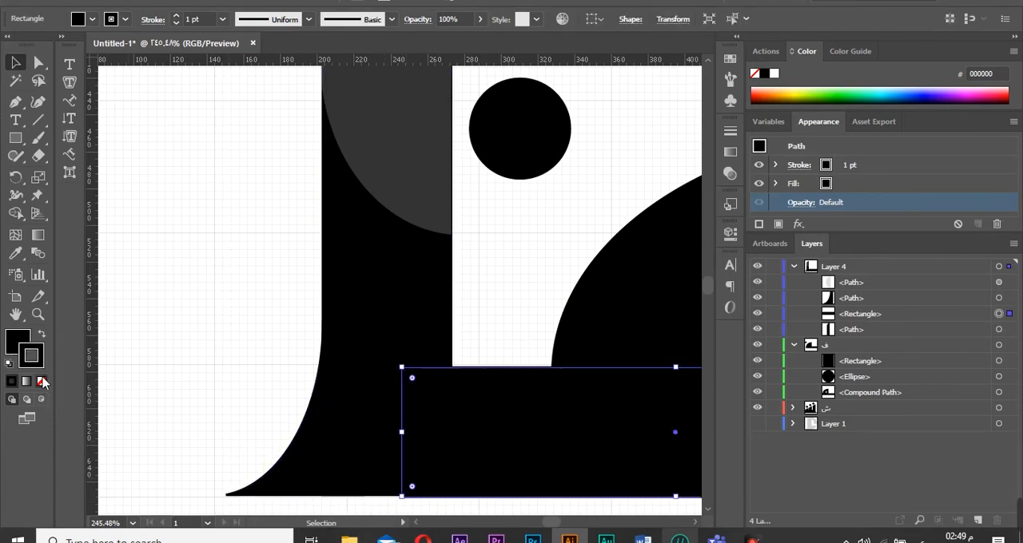
left_click(41, 382)
Select the lower pieces of the tall bar and remove their stroke.
left_click(308, 452)
left_click_drag(230, 395, 374, 465)
left_click(41, 382)
left_click(375, 505)
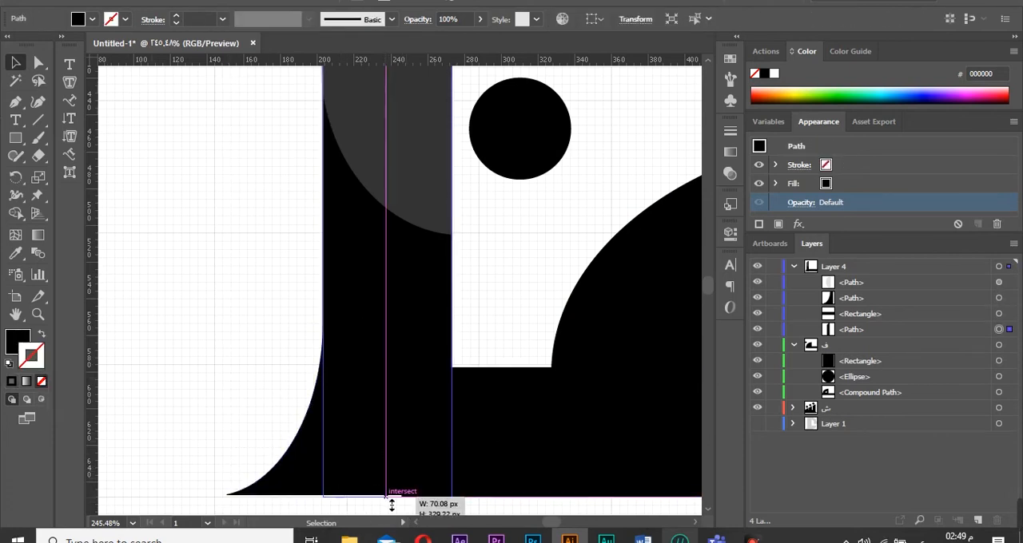
left_click(322, 493)
left_click(221, 442)
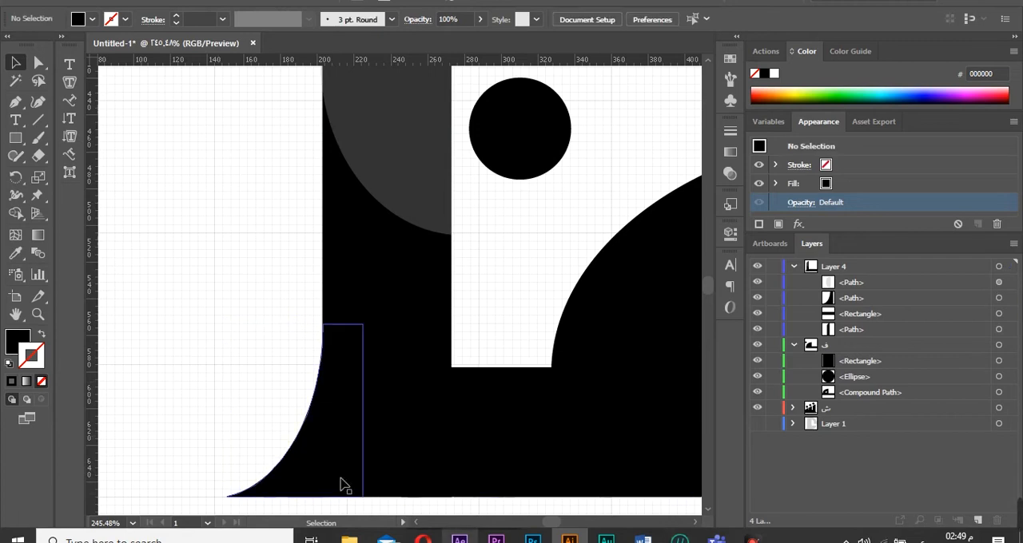
Select the base rectangle of the ش letter and remove its stroke.
left_click_drag(548, 524, 552, 524)
left_click(620, 458)
left_click(561, 347)
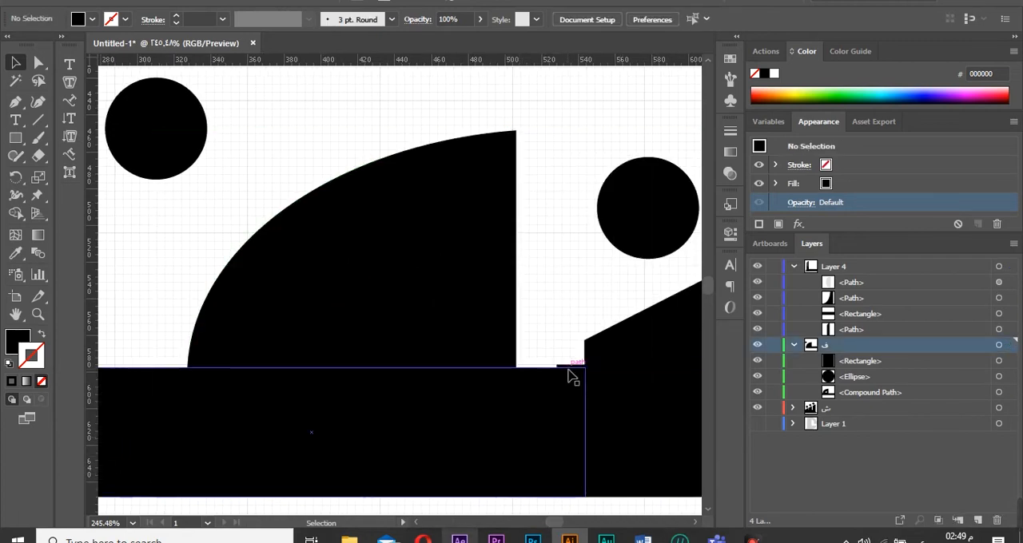
left_click(606, 373)
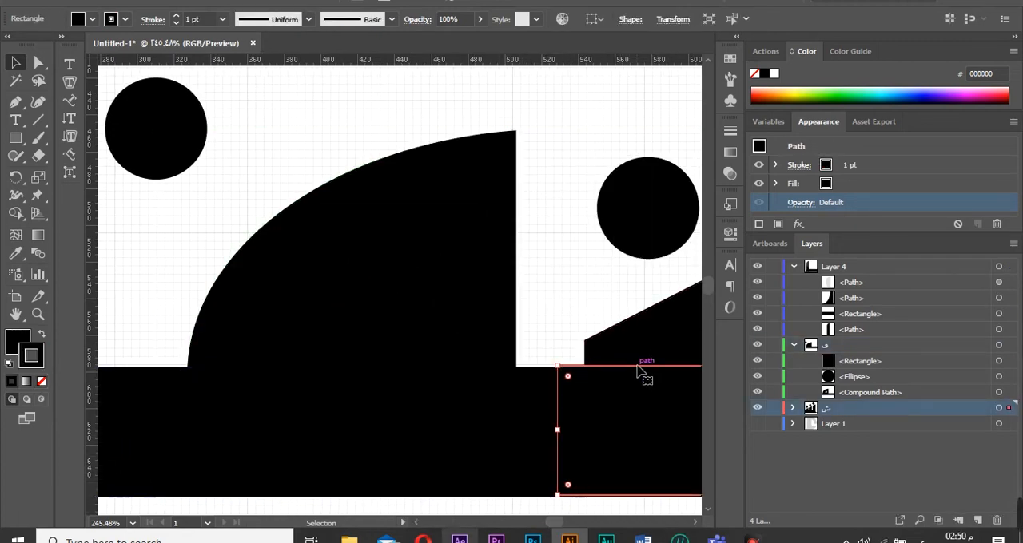
left_click(794, 409)
left_click_drag(554, 523, 557, 524)
left_click_drag(435, 495, 445, 497)
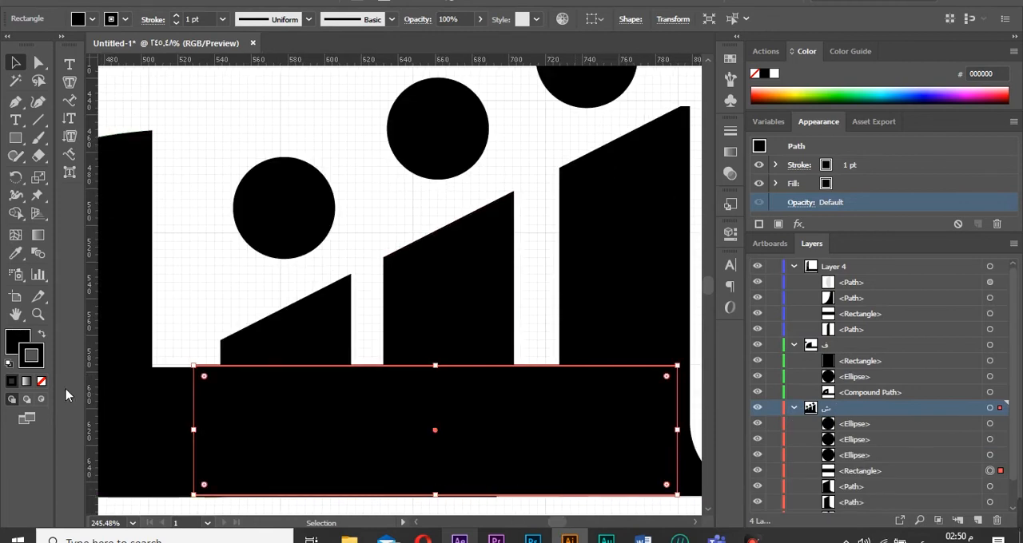
left_click(41, 382)
Hide the rectangle on the ف layer to open the cutout inside its arc.
left_click(193, 271)
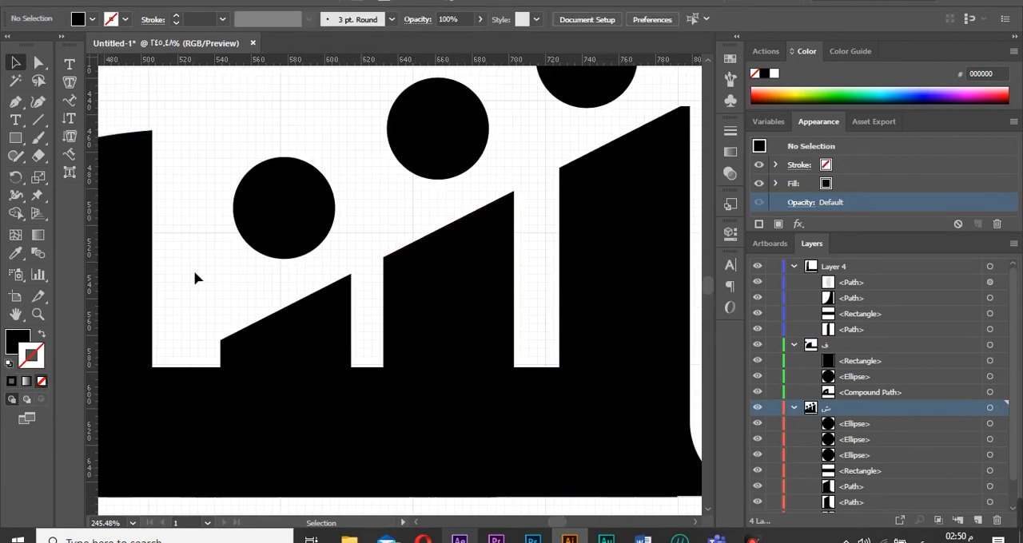
left_click(694, 489)
left_click(666, 494)
left_click(698, 485)
left_click_drag(663, 495, 668, 500)
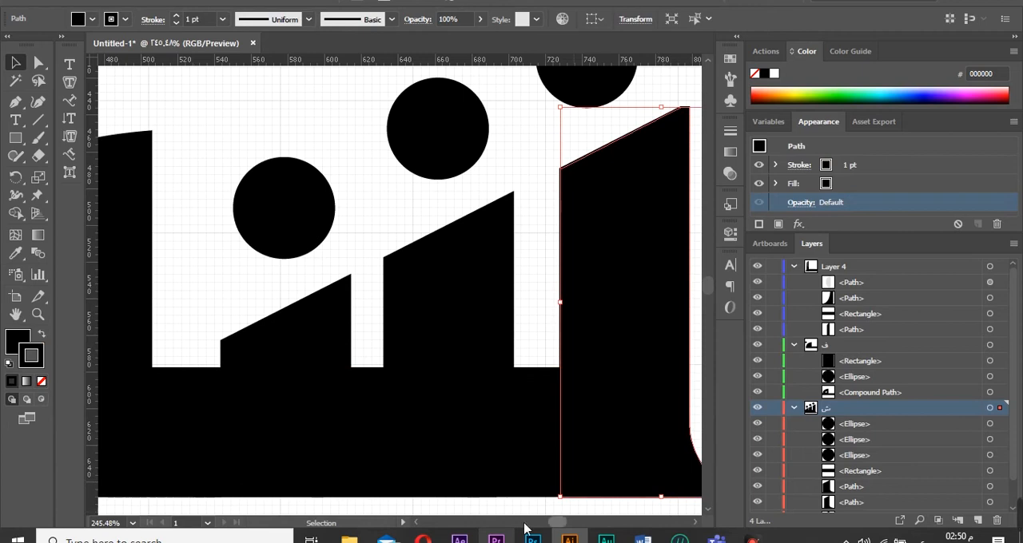
left_click(524, 524)
left_click(39, 317)
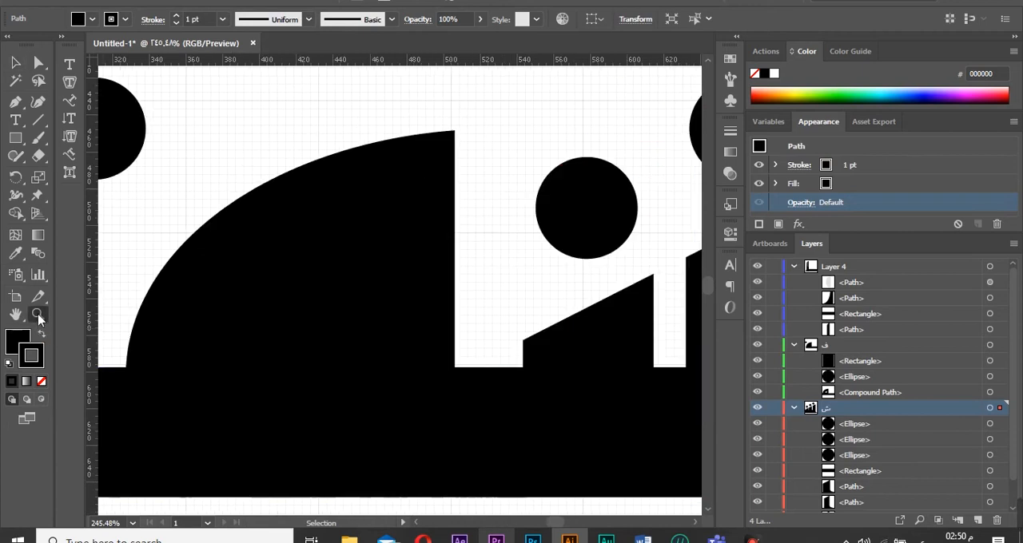
left_click(133, 524)
left_click(116, 511)
left_click(351, 318)
left_click(359, 311)
left_click(457, 259)
key("v")
left_click(424, 286)
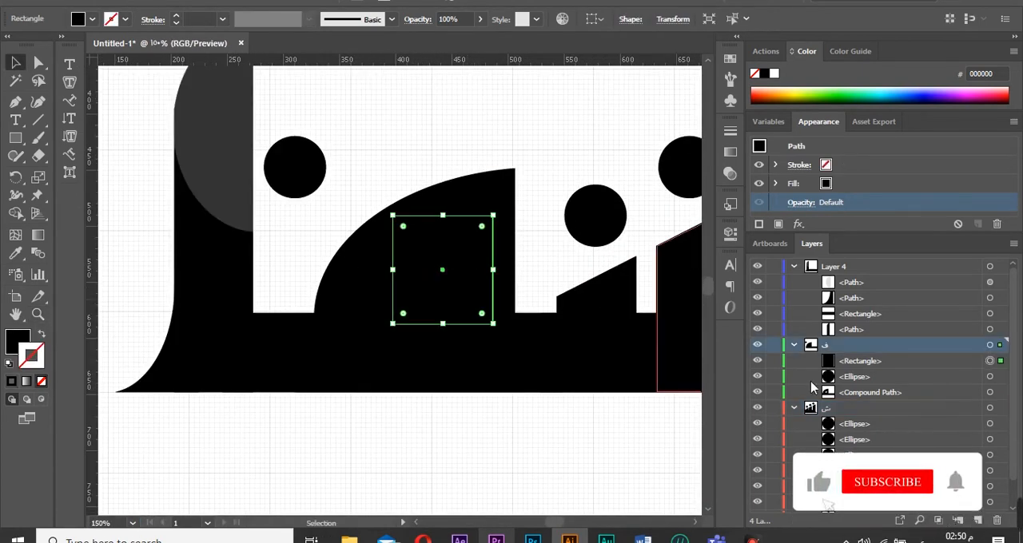
left_click(757, 361)
Select the gray half-ellipse beside the tall bar and hide it.
left_click_drag(296, 194, 331, 209)
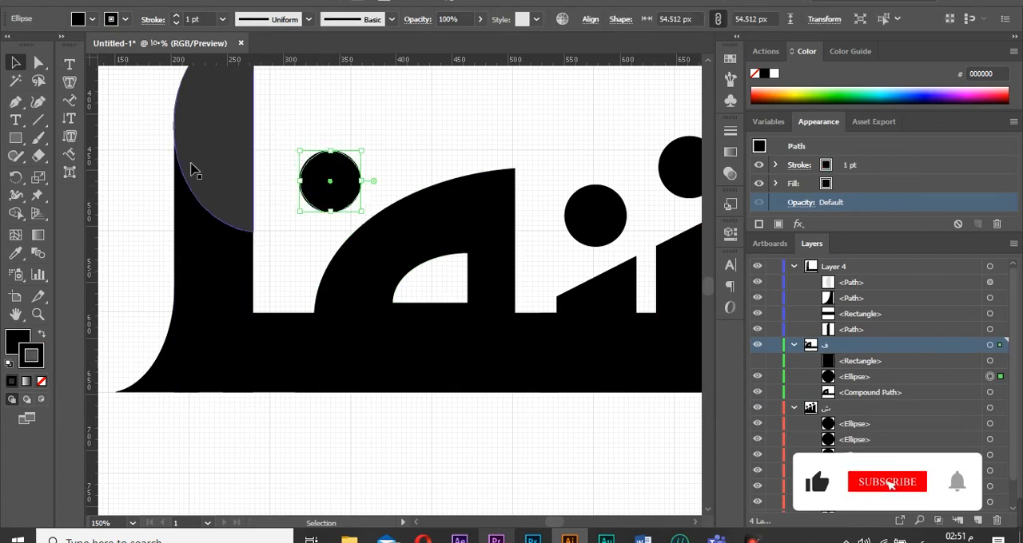
left_click(192, 167)
key("ctrl+3")
key("z")
left_click(133, 524)
left_click(152, 512)
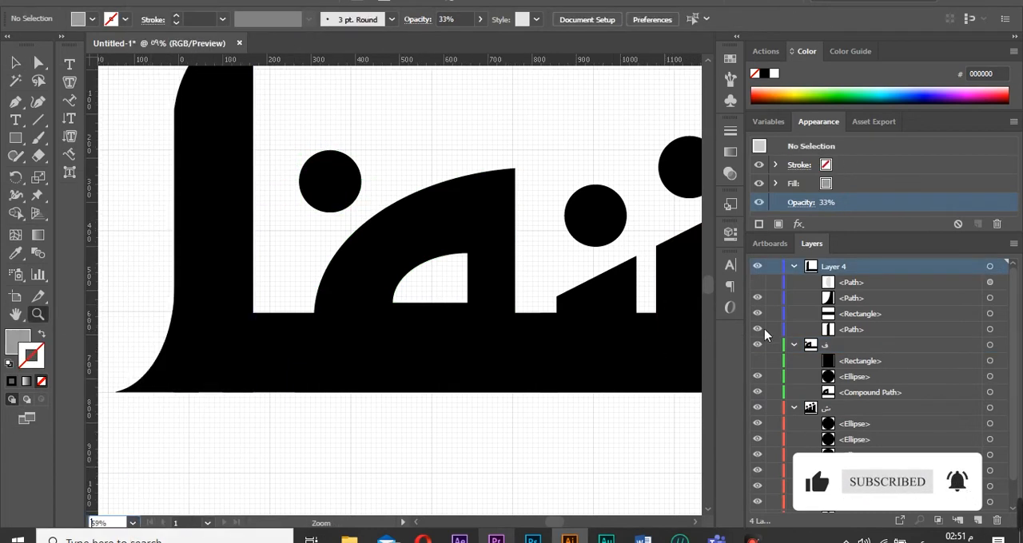
Show Layer 1 and move its gray letter shape down beside the base of the tall bar.
left_click(793, 345)
left_click(793, 362)
left_click(757, 376)
left_click(998, 376)
key("v")
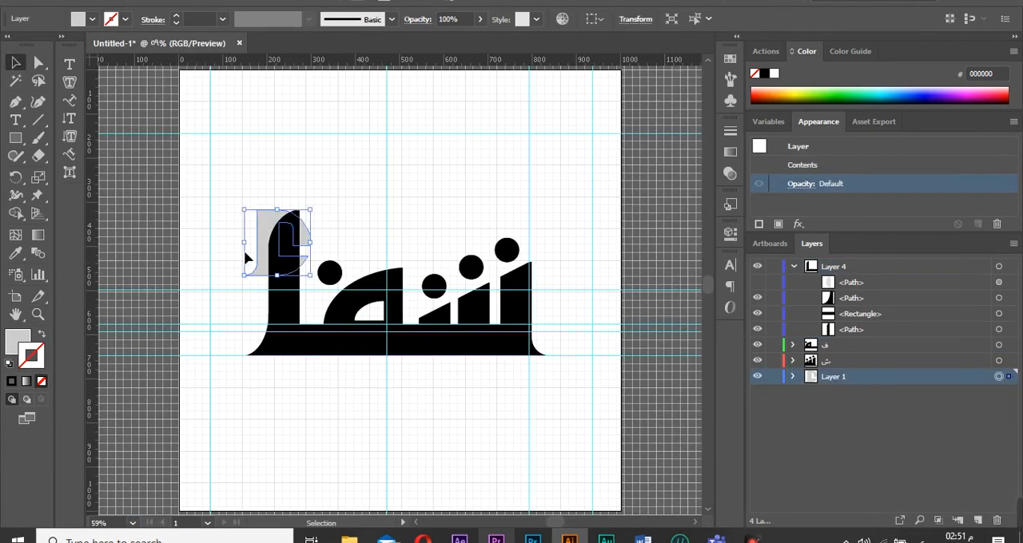
left_click_drag(248, 250, 262, 324)
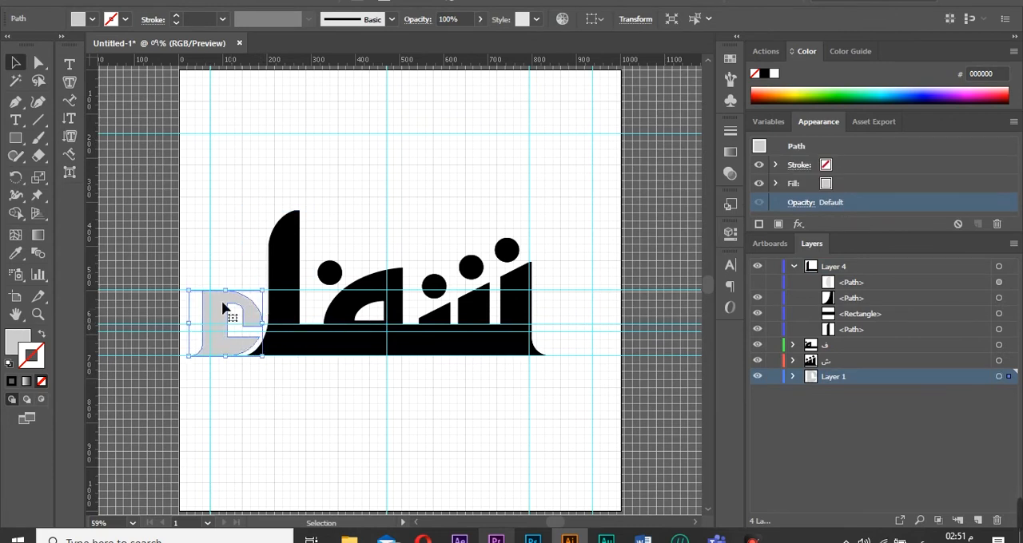
Set the Layer 1 letter shape's fill colour to black, 000000.
double_click(16, 344)
left_click_drag(423, 276, 380, 310)
left_click(761, 108)
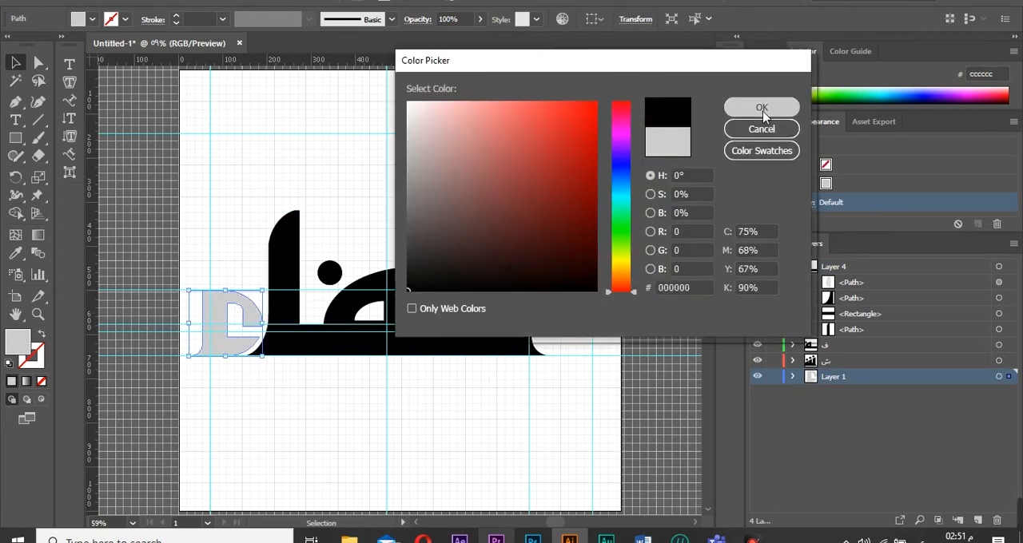
left_click(440, 412)
Merge the tall bar's base pieces on Layer 4 with Shape Builder.
left_click_drag(302, 345, 300, 302)
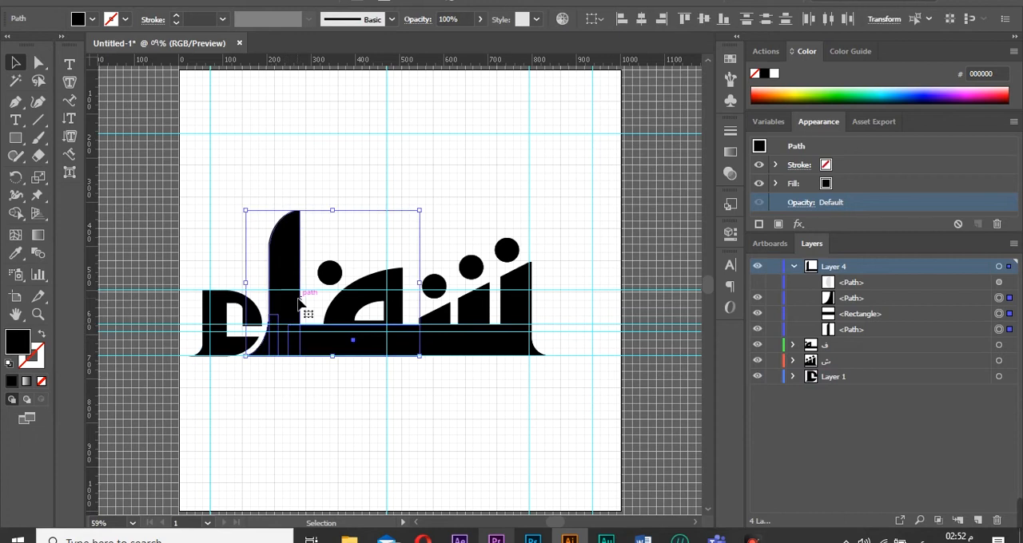
left_click(322, 369)
left_click(283, 287)
left_click(1000, 267)
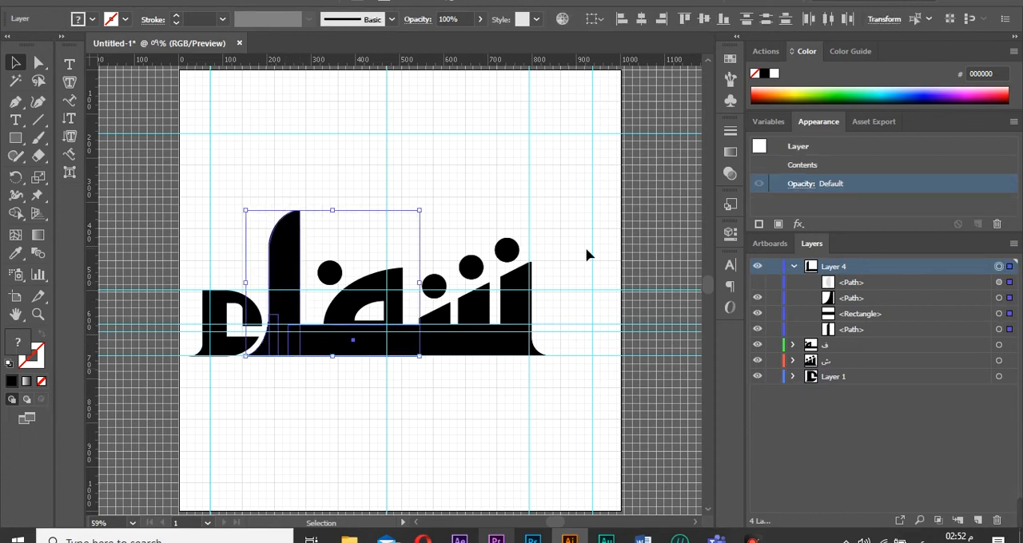
left_click(199, 147)
left_click(999, 266)
key("shift+m")
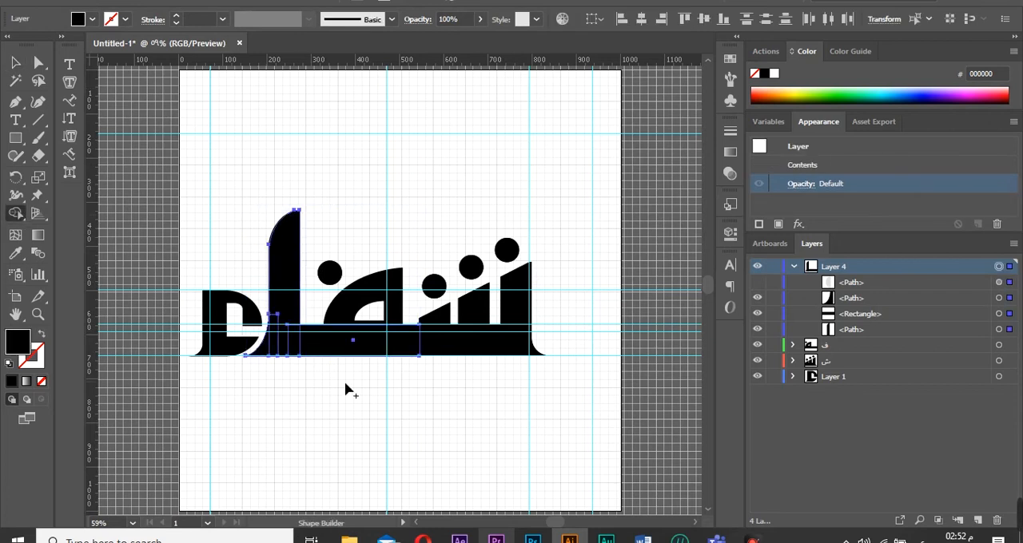
mouse_move(262, 343)
left_mouse_down()
mouse_move(286, 283)
mouse_move(358, 342)
mouse_move(343, 319)
left_mouse_up()
key("v")
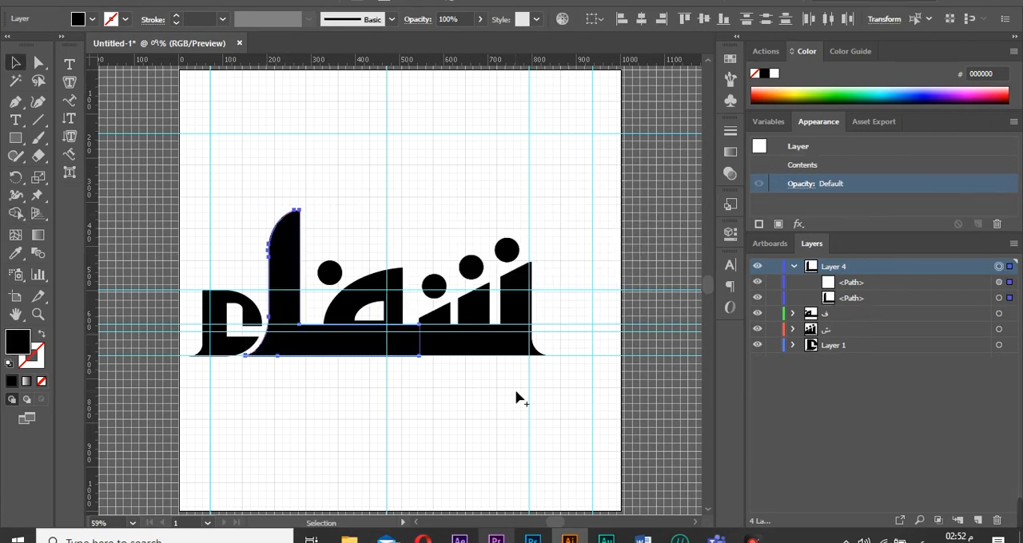
Nudge the Layer 4 shapes to the right by five large increments.
key("shift+Right")
key("shift+Right")
key("shift+Right")
Nudge the Layer 1 letter right by three large increments and drag it into place against the bar.
key("shift+Right")
key("shift+Right")
left_click(999, 345)
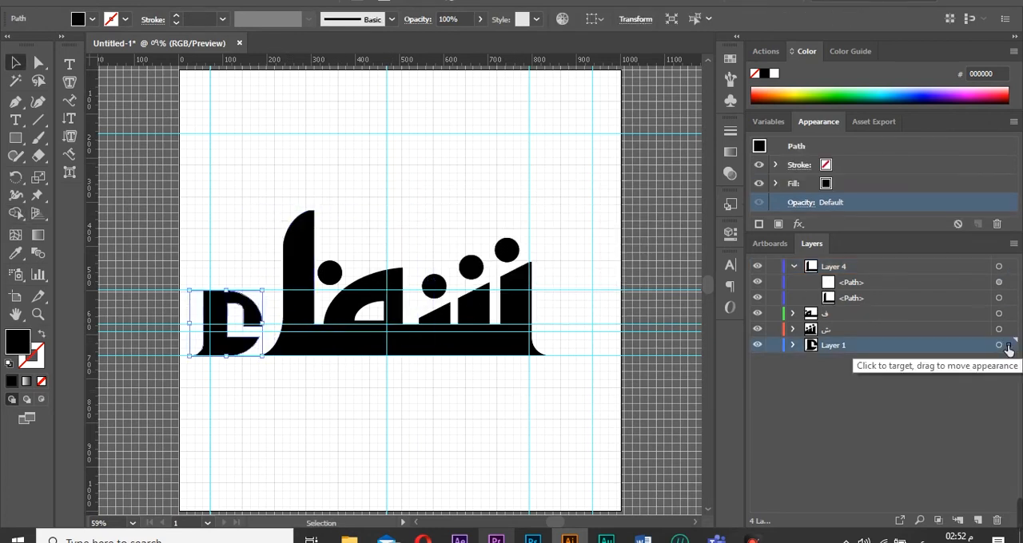
key("shift+Right")
key("shift+Right")
key("shift+Right")
left_click(481, 457)
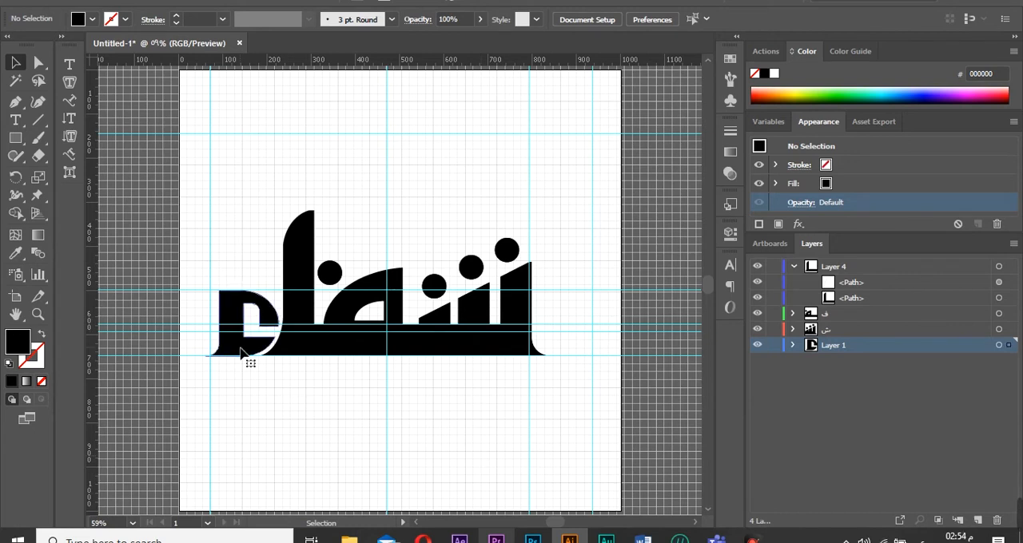
left_click_drag(240, 352, 201, 284)
left_click(423, 468)
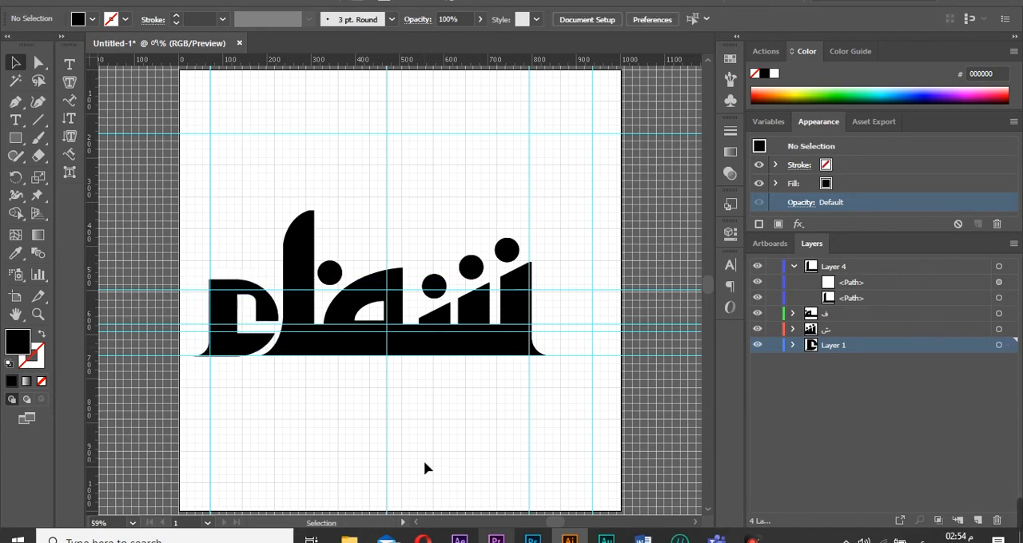
Drag the L-shaped piece above the logo and move it onto a new Layer 5.
left_click(16, 62)
left_click_drag(301, 317, 409, 137)
left_click(977, 521)
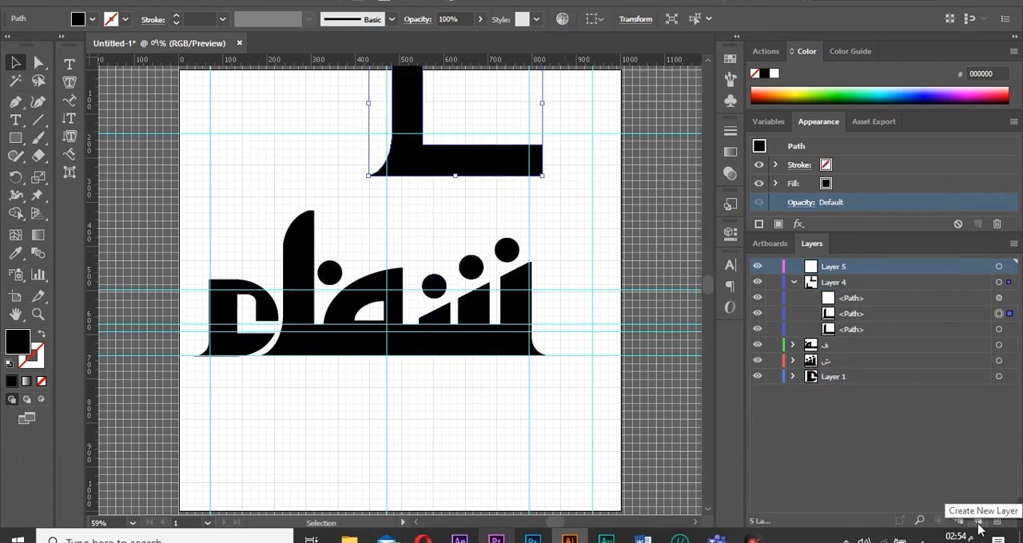
left_click_drag(919, 314, 914, 298)
left_click_drag(825, 317, 835, 271)
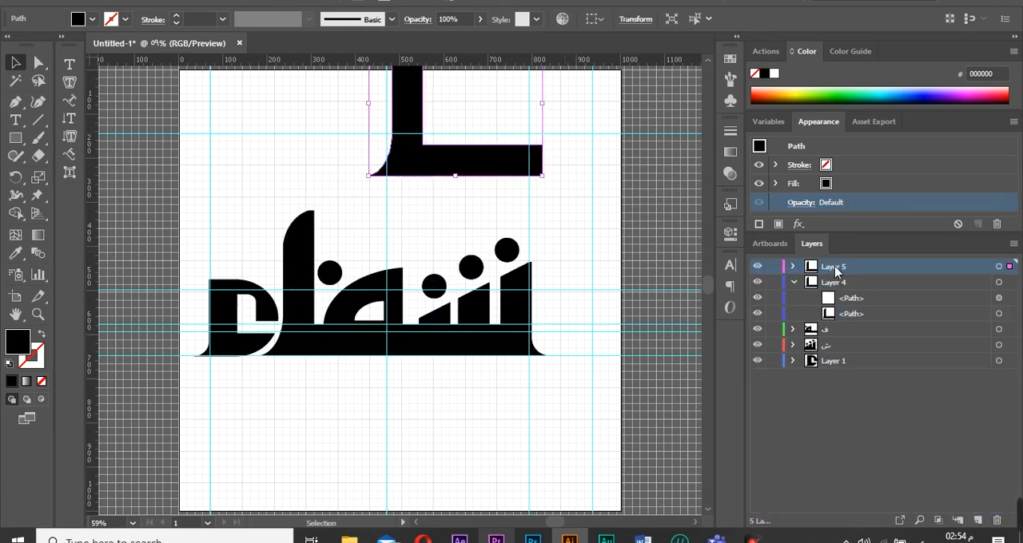
left_click(794, 282)
Send the L-shaped piece to the back, drag it down into place at the logo's right end and nudge it right three increments.
right_click(467, 164)
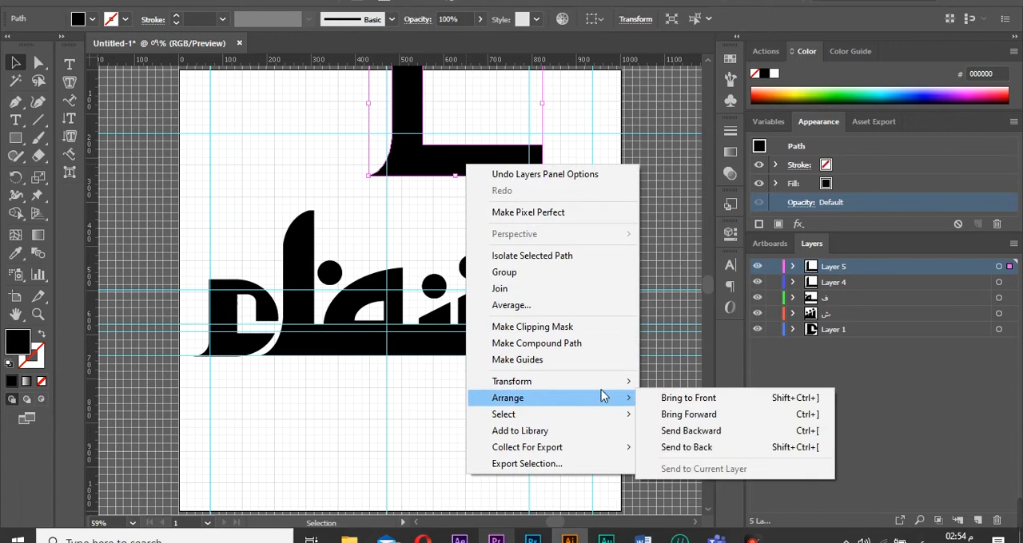
mouse_move(607, 378)
left_click(695, 443)
left_click(515, 359)
left_click_drag(463, 155, 499, 334)
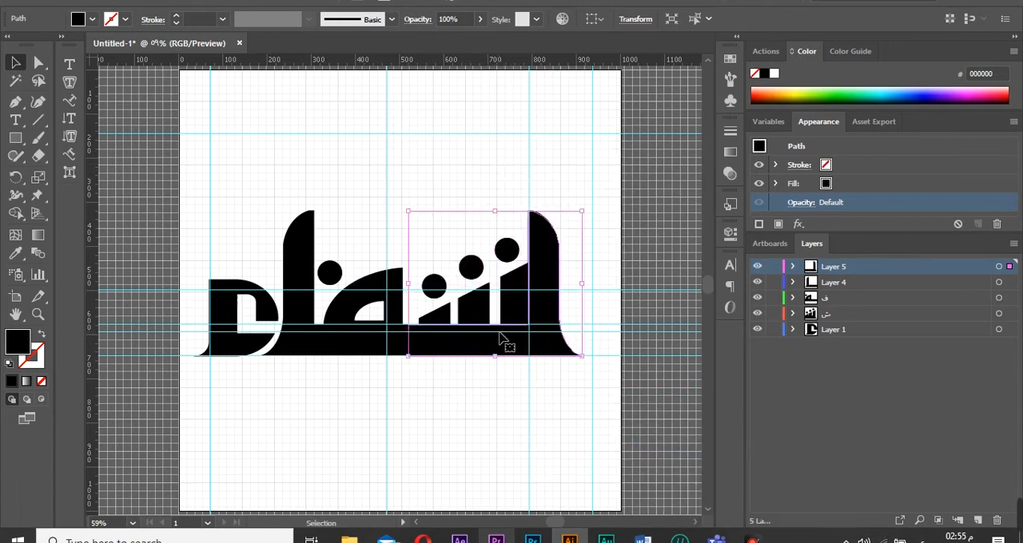
key("Right")
key("Right")
key("Right")
key("Right")
key("Right")
key("Right")
key("Right")
key("Right")
key("Right")
key("Right")
key("Right")
key("Right")
key("Right")
key("Right")
key("Right")
key("Right")
key("Right")
key("Right")
key("Right")
key("Right")
left_click(525, 411)
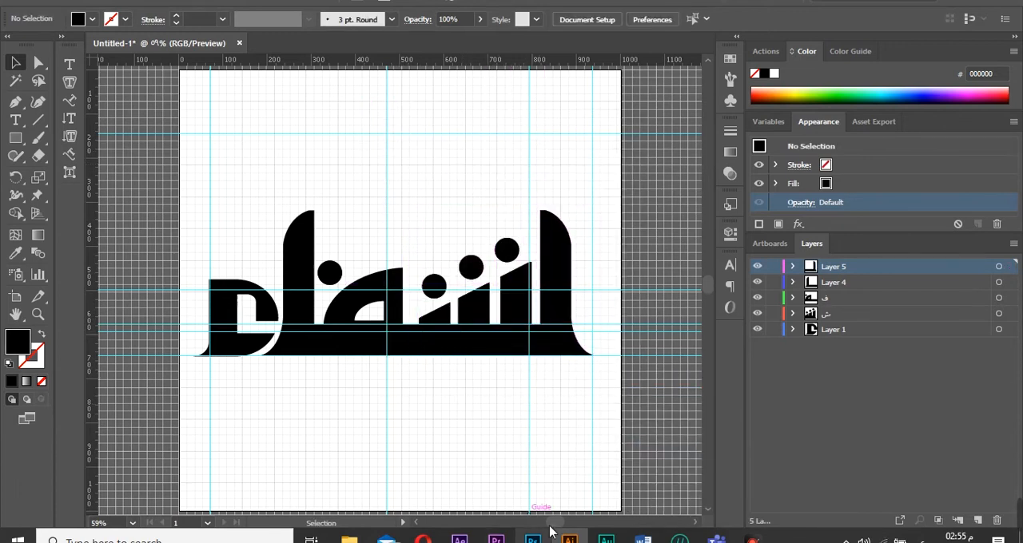
Zoom in on the L piece's right end and merge its corner wedge with Shape Builder on Layer 5.
scroll(511, 399, "right", 2)
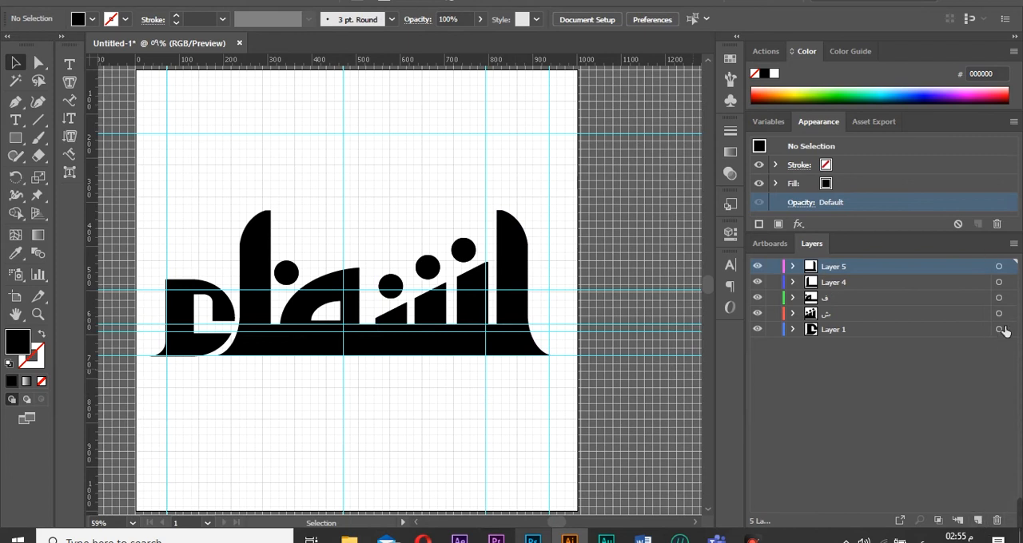
left_click(999, 329)
left_click(999, 266, "shift")
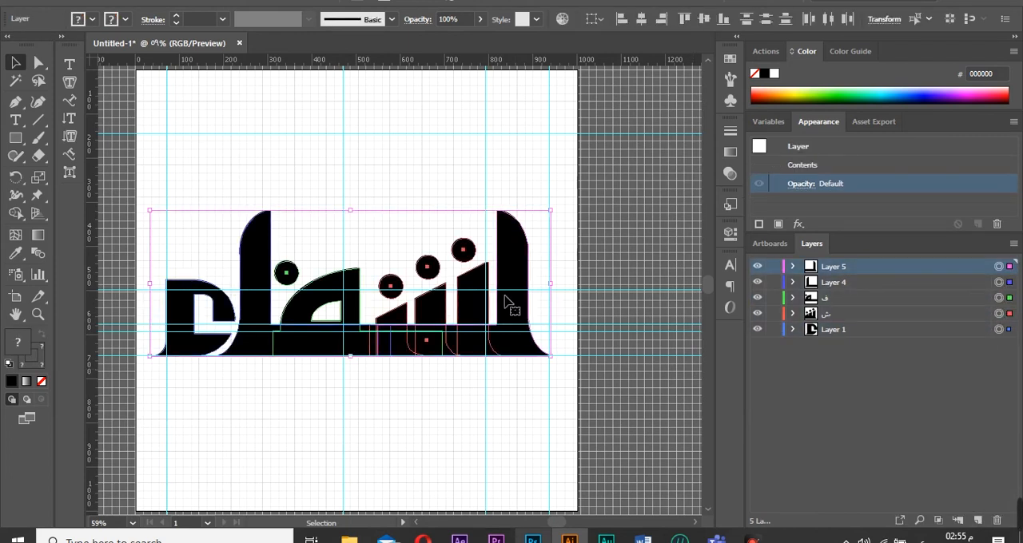
left_click_drag(550, 210, 487, 275)
left_click(486, 276)
left_click_drag(394, 308, 421, 398)
left_click(38, 316)
left_click(467, 332)
left_click(326, 299)
left_click(408, 301)
left_click(418, 303)
left_click(38, 64)
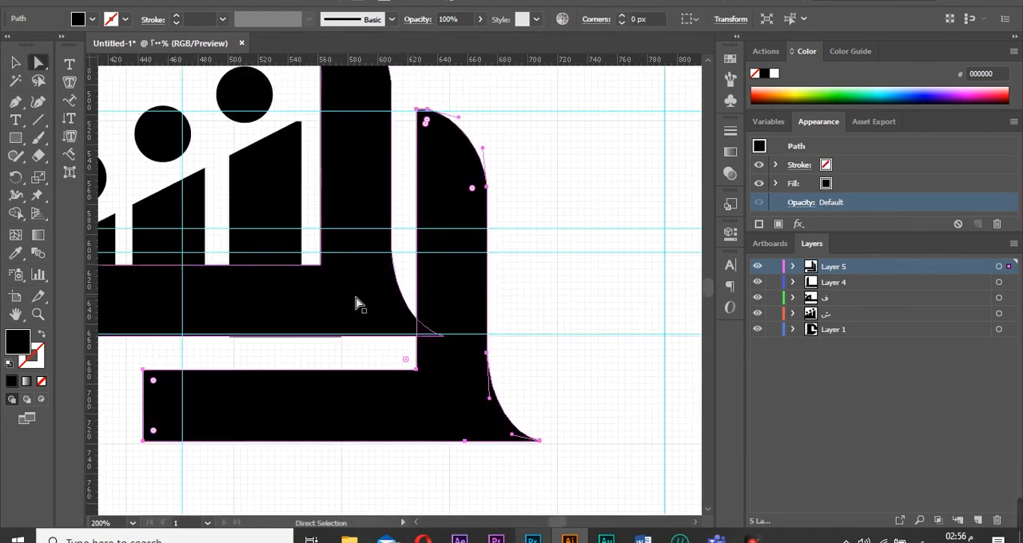
left_click(356, 298)
left_click(266, 194)
left_click(37, 362)
left_click(42, 381)
left_click(189, 348)
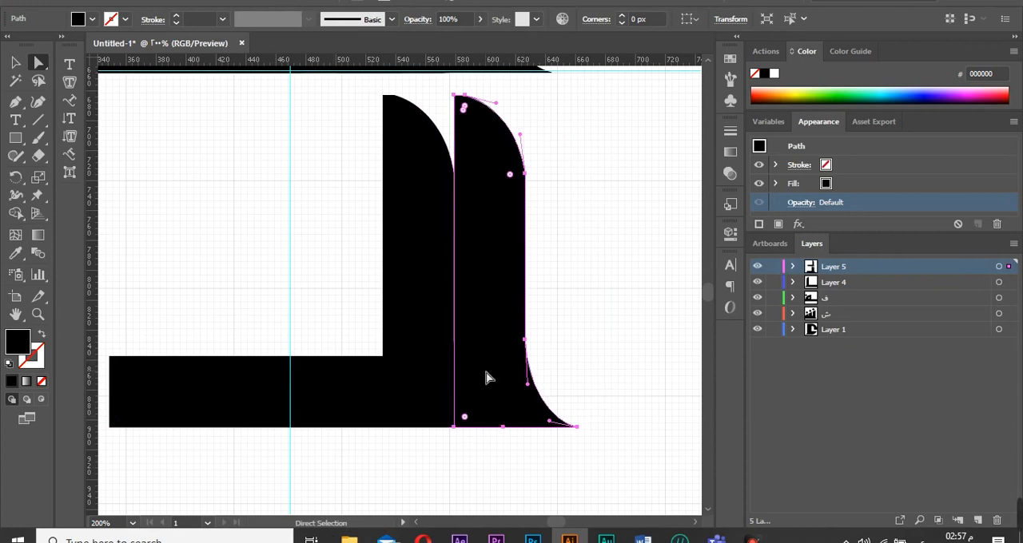
left_click(1008, 268)
left_click(15, 213)
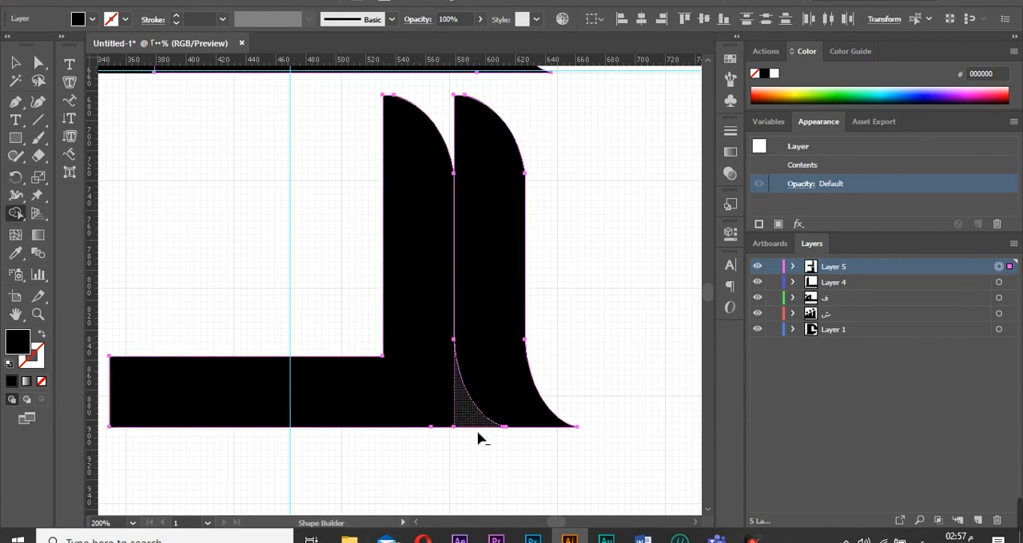
left_click_drag(478, 438, 419, 391)
Zoom back out to 59% and drag the separate curved bar up into place at the logo's right end.
left_click(16, 64)
left_click(133, 523)
left_click(168, 513)
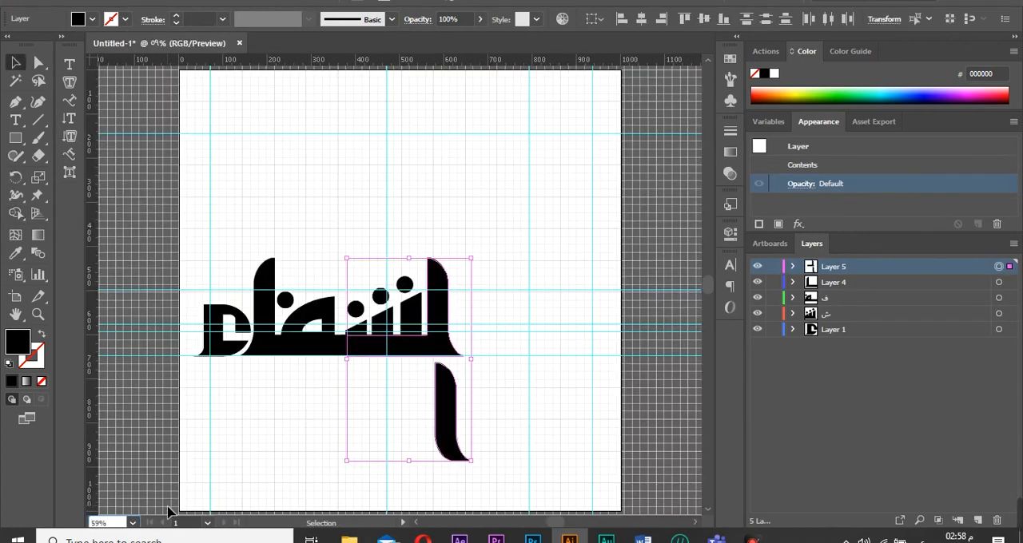
left_click(559, 373)
mouse_move(451, 435)
left_mouse_down()
mouse_move(485, 313)
mouse_move(471, 330)
left_mouse_up()
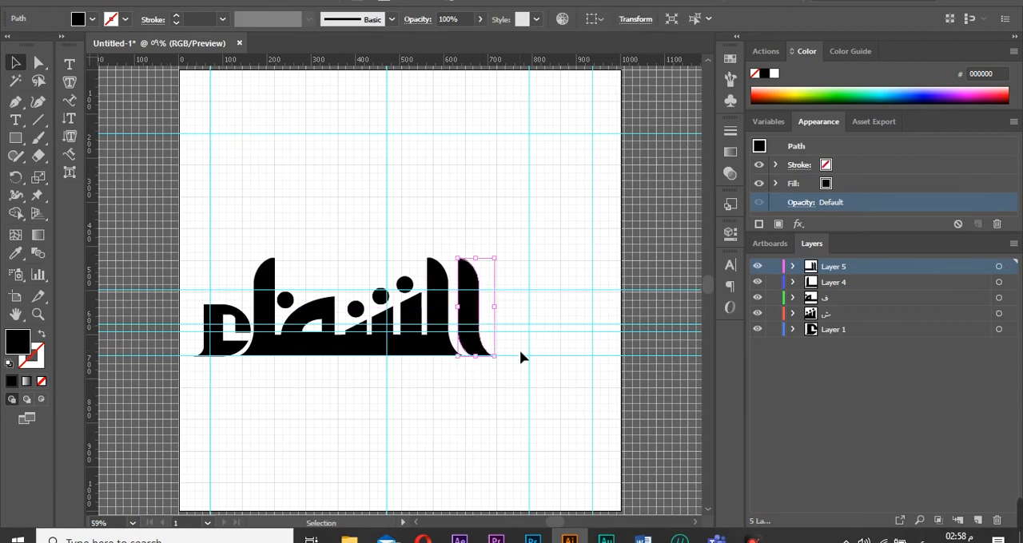
left_click(519, 350)
left_click(483, 349)
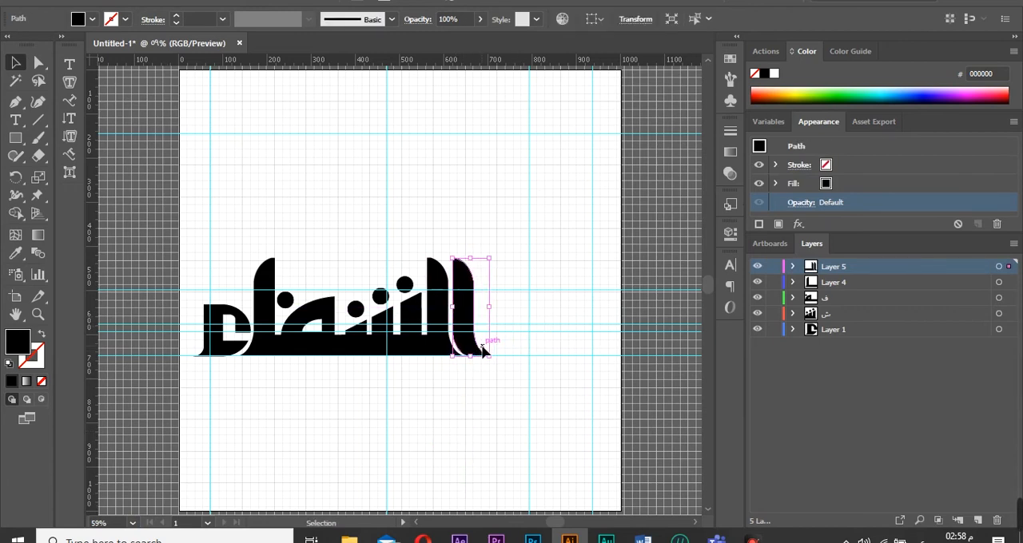
left_click(481, 431)
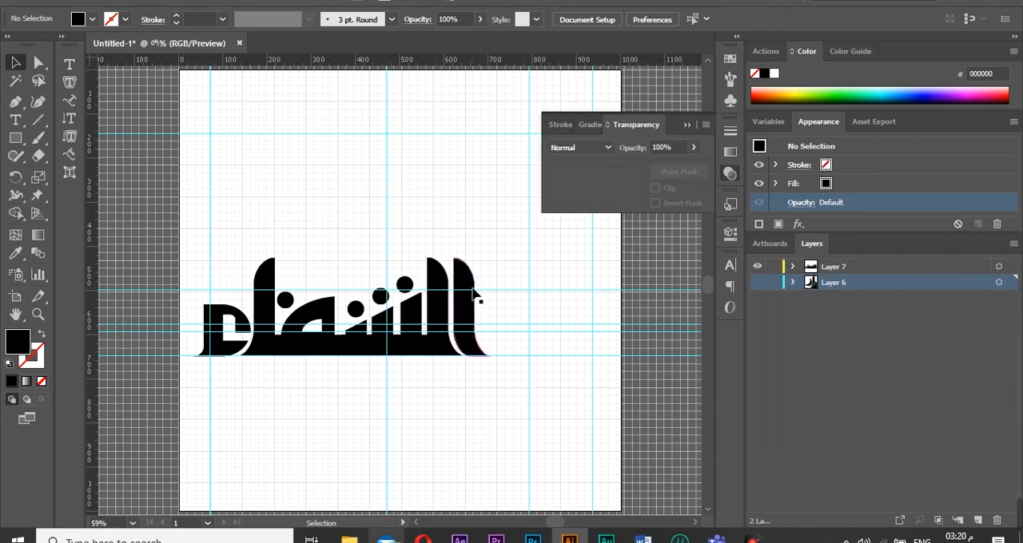
Pull the curved bar up above the logo and rotate it diagonally with the Rotate dialog.
left_click_drag(490, 356, 515, 237)
right_click(516, 237)
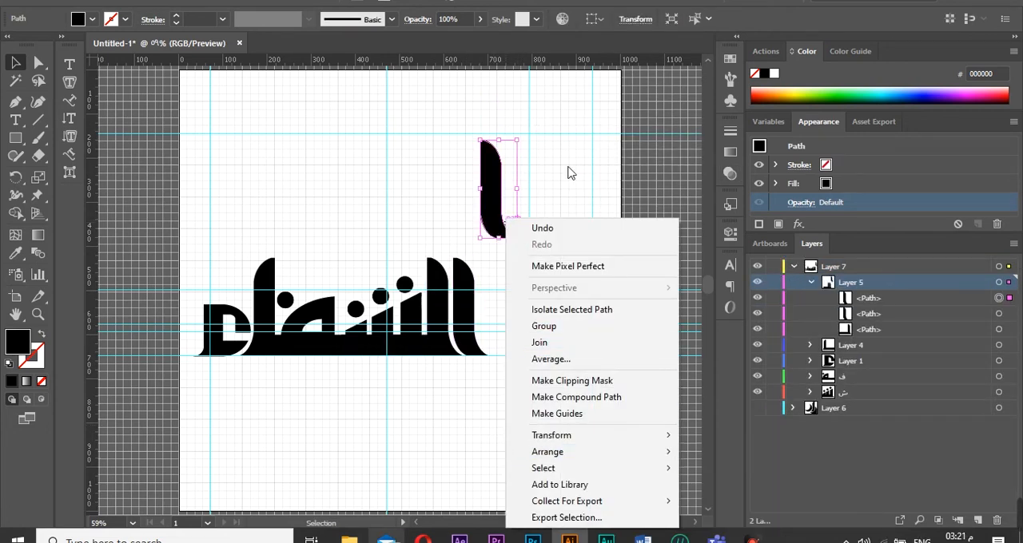
mouse_move(612, 435)
left_click(691, 342)
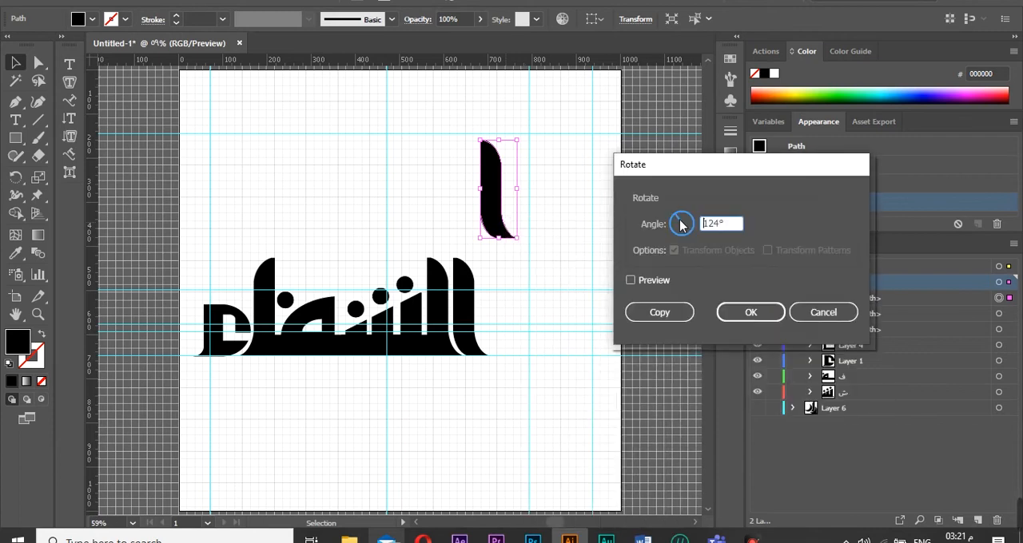
left_click(635, 281)
left_click(688, 218)
key("Return")
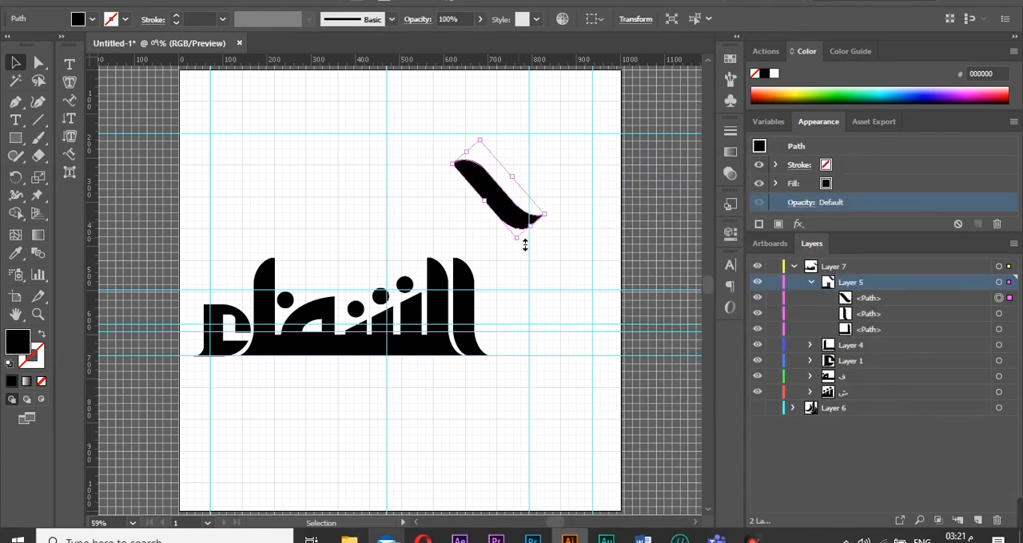
Enlarge the diagonal piece into a long sloping stroke and duplicate it to the right.
mouse_move(532, 227)
left_mouse_down()
mouse_move(577, 264)
mouse_move(464, 270)
mouse_move(375, 157)
mouse_move(318, 116)
left_mouse_up()
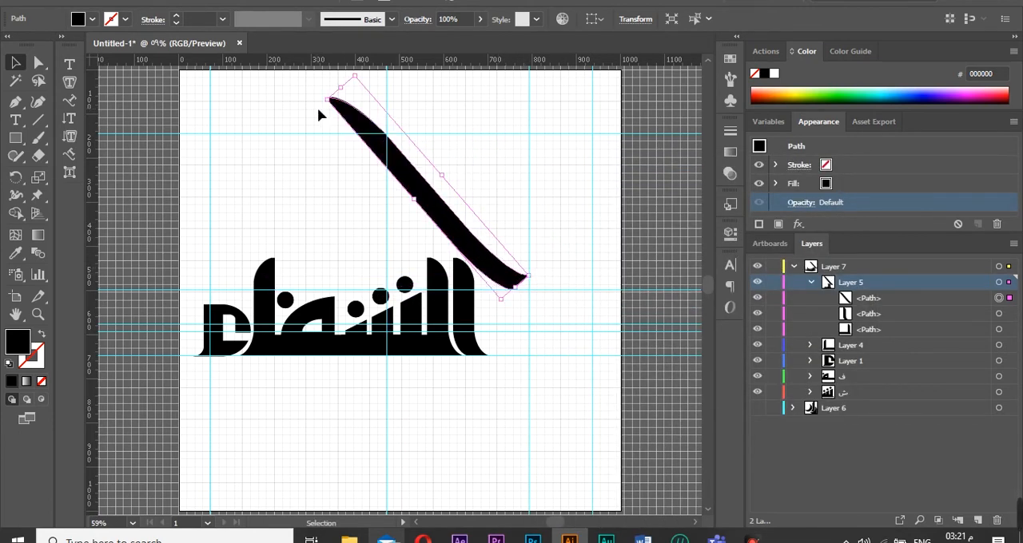
left_click_drag(407, 163, 443, 160)
Reflect the copy across the vertical axis and move it left so both strokes form a roof peak.
right_click(444, 160)
mouse_move(525, 367)
left_click(663, 424)
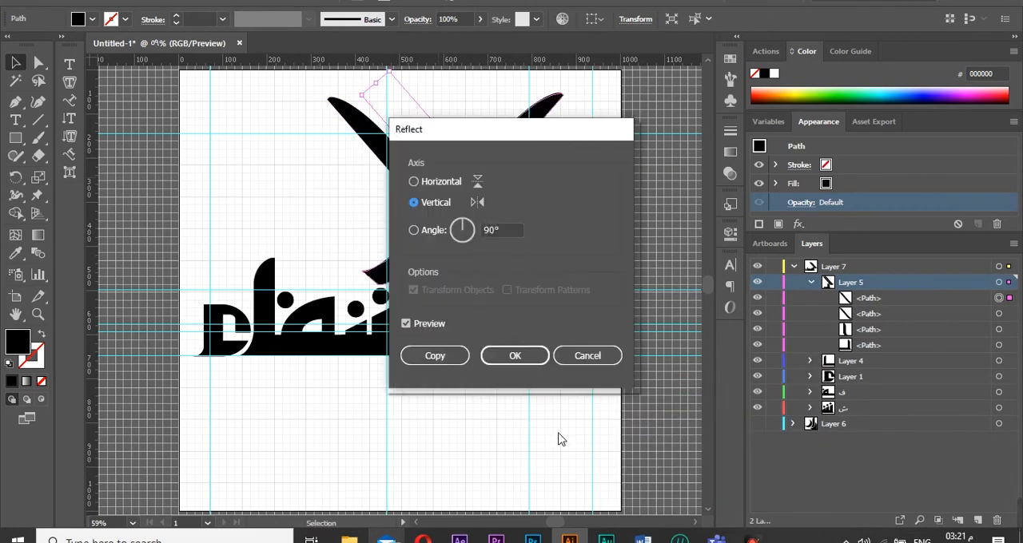
left_click(522, 357)
mouse_move(457, 224)
left_mouse_down()
mouse_move(216, 221)
mouse_move(224, 225)
left_mouse_up()
Create new layers and move the two roof strokes onto their own top-level layer above the logo layers.
left_click(1000, 314, "shift")
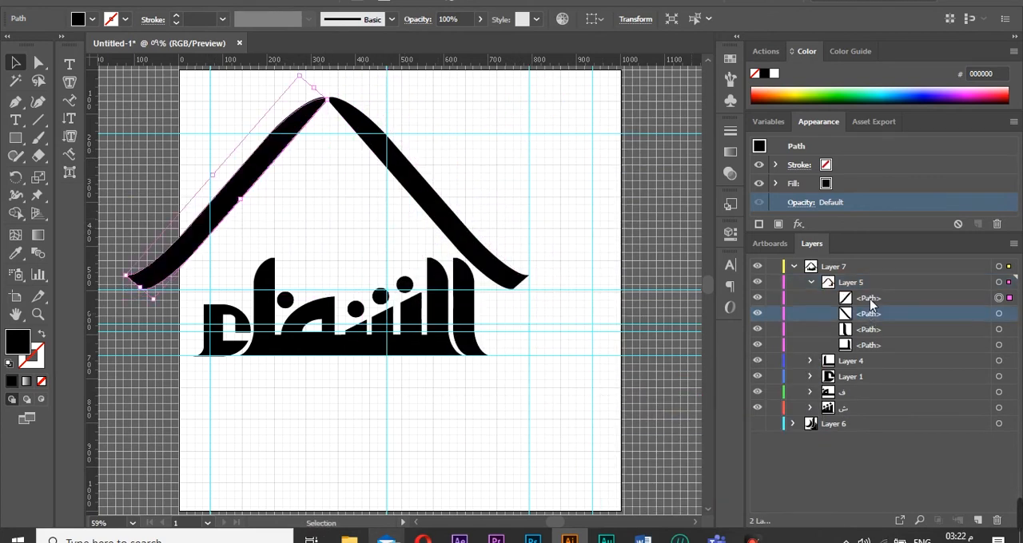
left_click(1005, 315, "shift")
left_click(977, 520)
left_click_drag(880, 315, 866, 285)
left_click_drag(866, 315, 863, 263)
left_click(809, 283)
left_click(809, 283)
left_click(810, 298)
left_click(977, 521)
left_click_drag(850, 298, 839, 267)
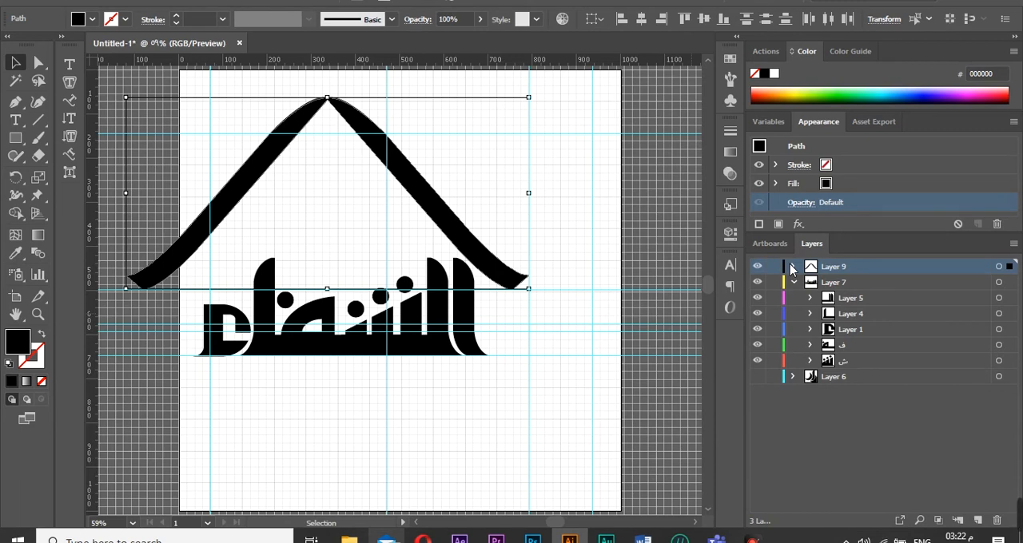
Move the roof right and shift the logo right and up underneath it.
left_click_drag(437, 191, 522, 192)
left_click_drag(462, 315, 529, 293)
left_click(516, 403)
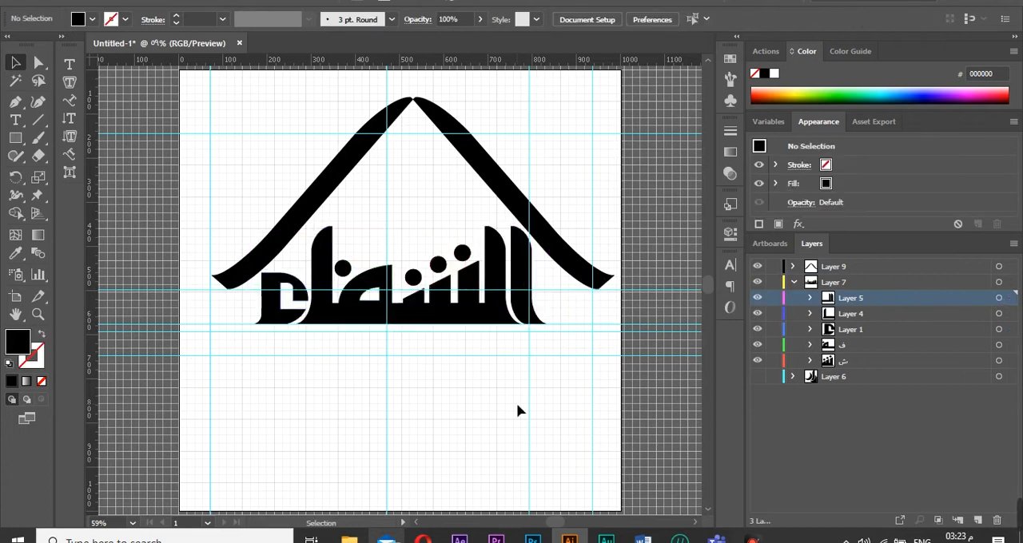
Close the gap at the roof's apex and nudge the whole logo slightly.
left_click_drag(368, 151, 375, 152)
left_click(457, 379)
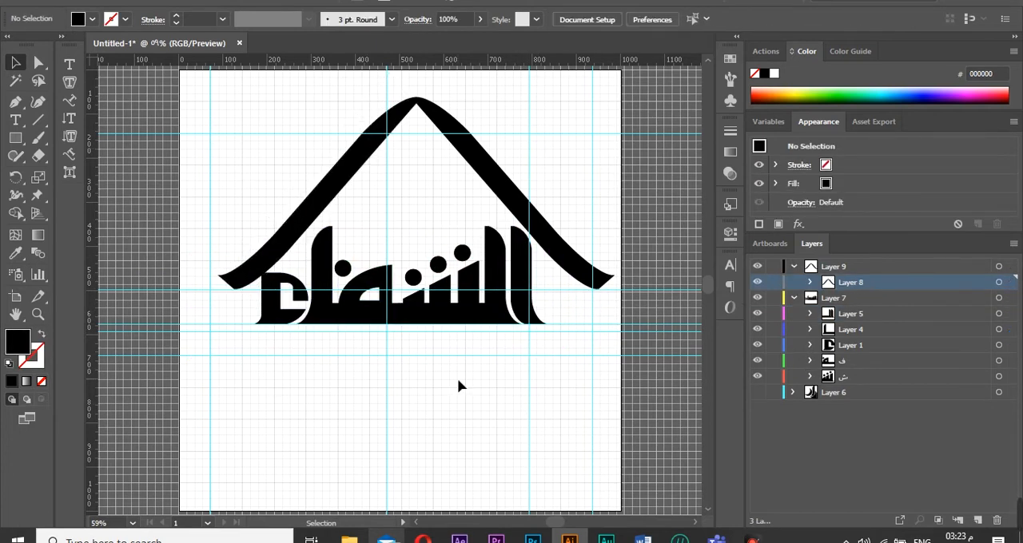
left_click(999, 298)
left_click_drag(493, 291, 498, 294)
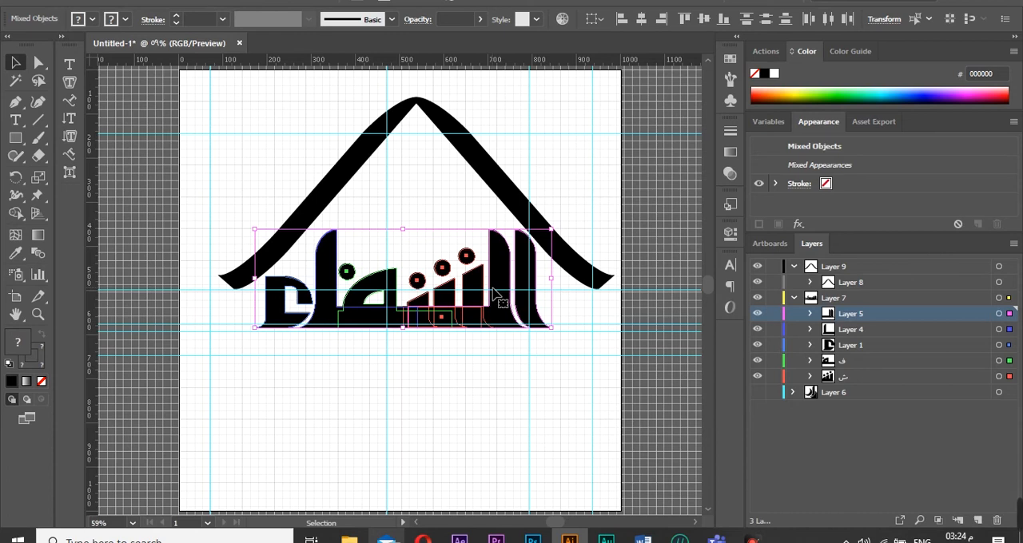
left_click(532, 427)
key("m")
mouse_move(495, 172)
left_mouse_down()
mouse_move(338, 162)
mouse_move(477, 223)
mouse_move(519, 200)
left_mouse_up()
key("a")
key("v")
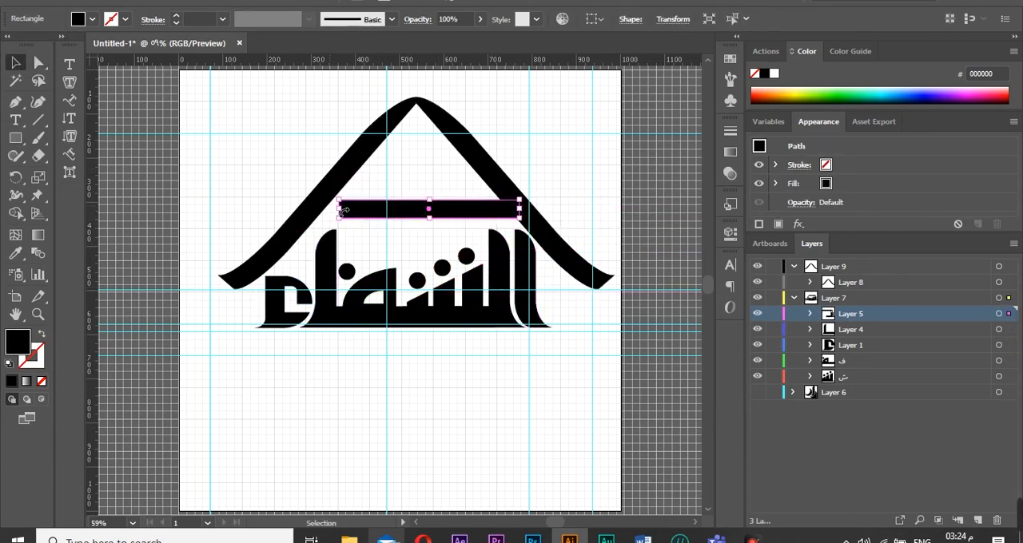
left_click_drag(339, 209, 313, 209)
left_click(222, 164)
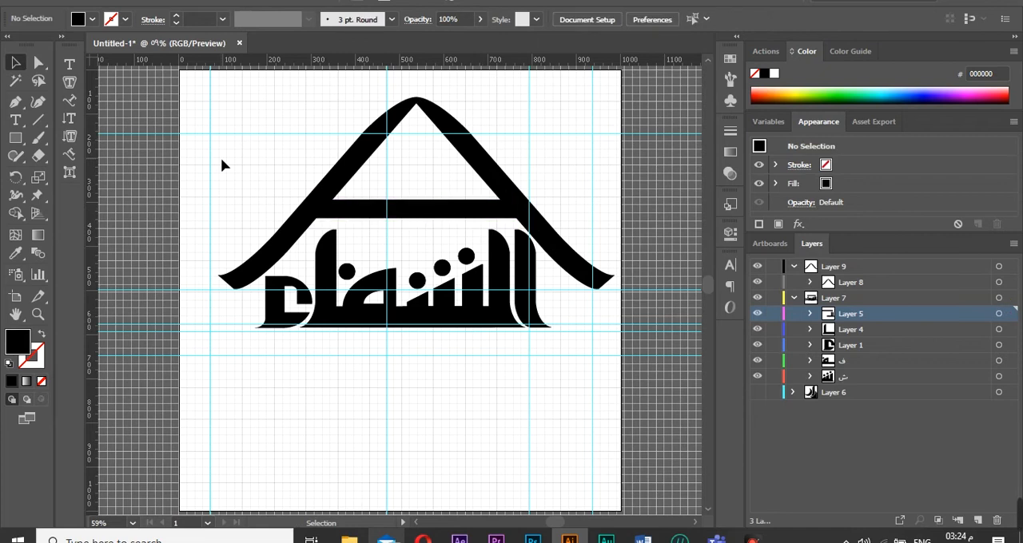
left_click(469, 209)
key("Delete")
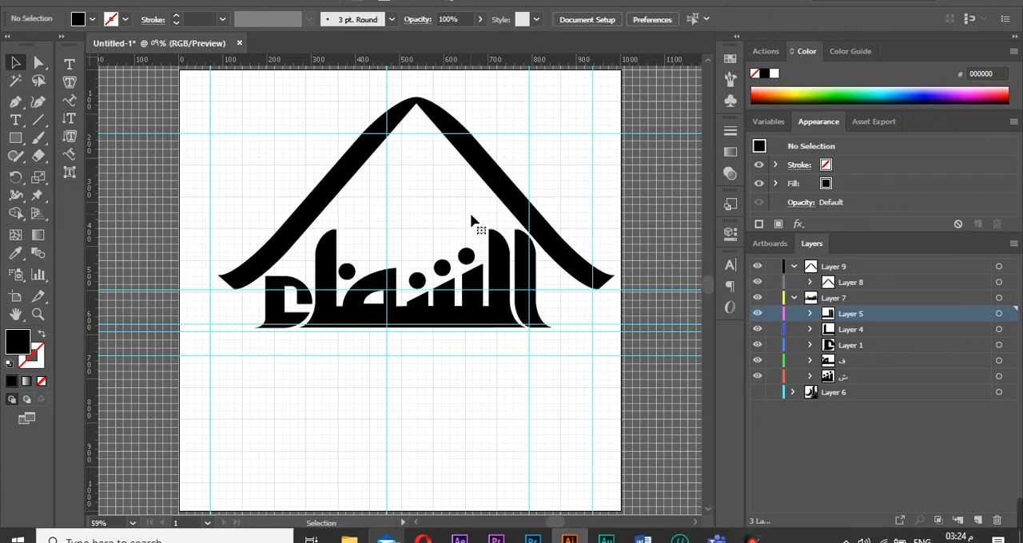
Flatten the roof by scaling its height down from the bottom and the top.
left_click(998, 267)
left_click_drag(416, 290, 416, 178)
left_click_drag(460, 116, 461, 195)
left_click(528, 405)
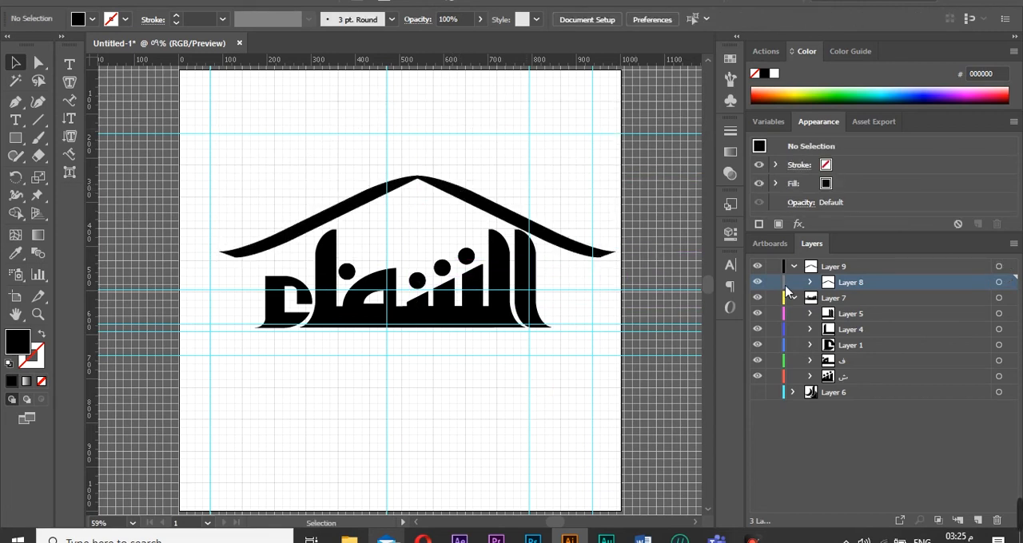
Draw a circle about 126 px wide and swap its fill and stroke to make it an outline.
left_click_drag(16, 139, 70, 174)
left_click_drag(244, 88, 301, 143)
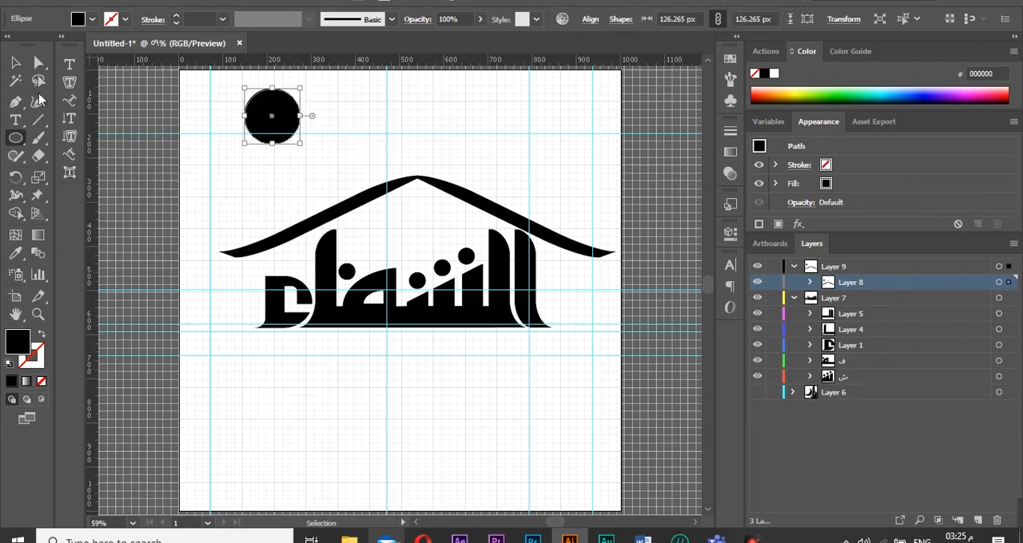
key("shift+x")
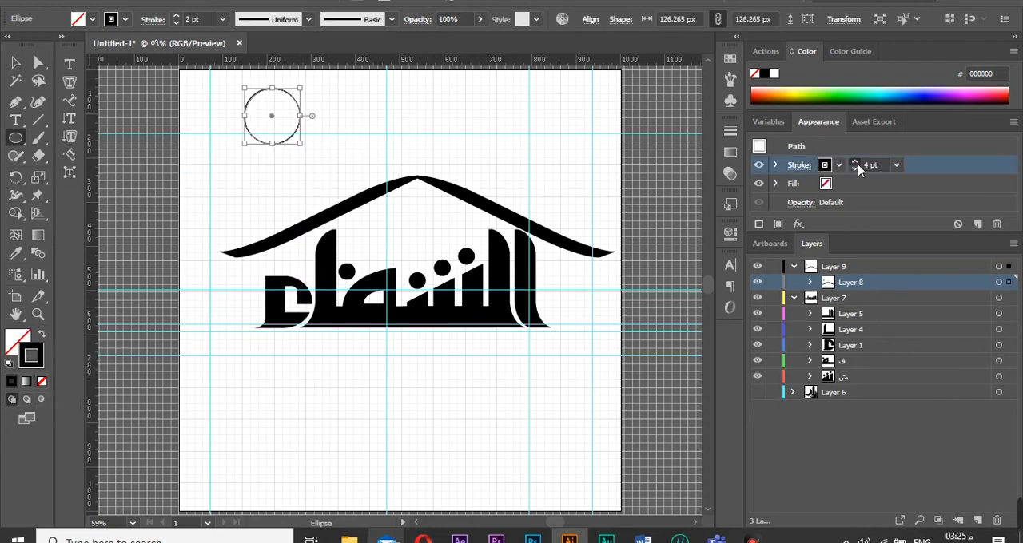
Set the circle's stroke to 8 pt and move it under the roof's apex.
left_click(38, 65)
left_click_drag(300, 126, 446, 231)
key("v")
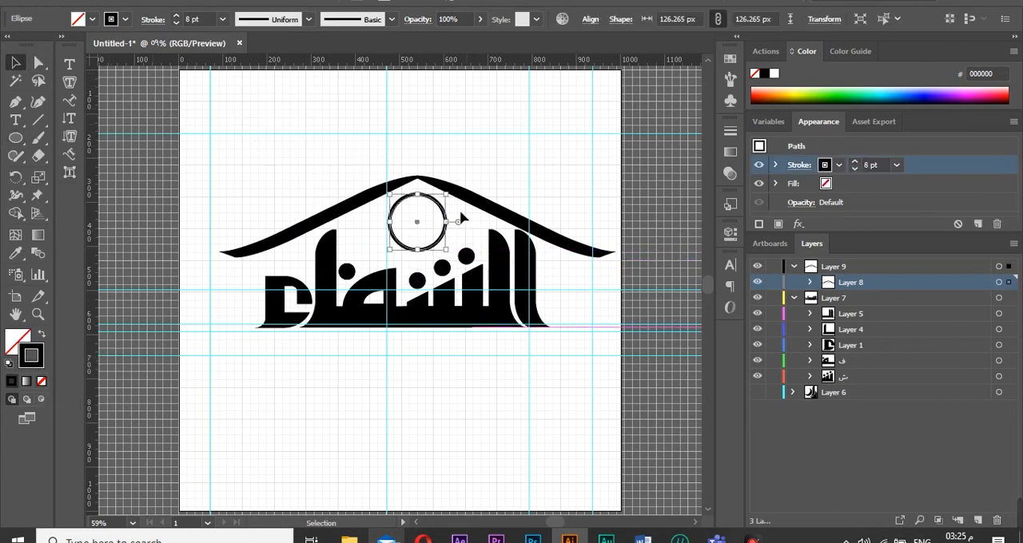
left_click_drag(391, 196, 450, 214)
left_click(478, 172)
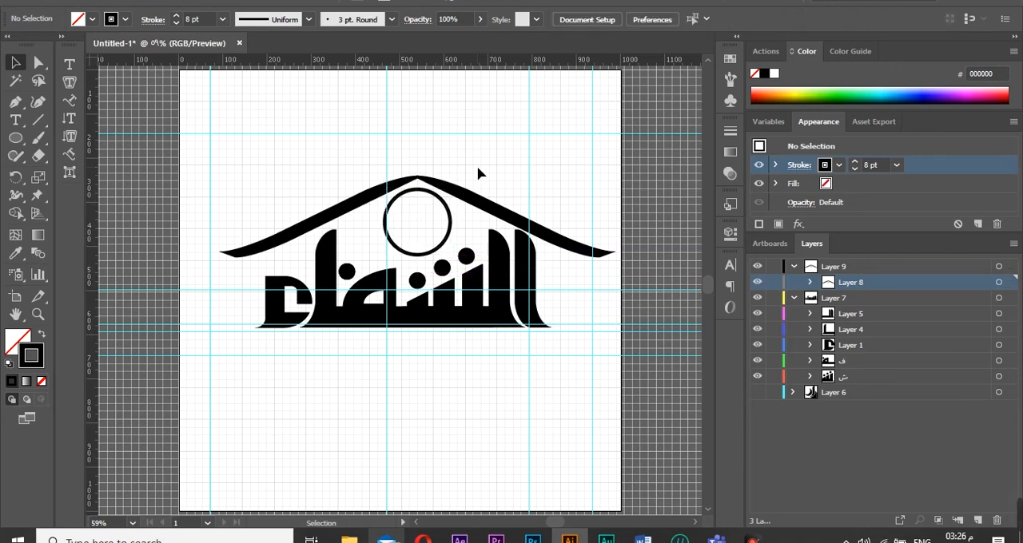
left_click(999, 282)
left_click_drag(417, 177, 421, 146)
left_click(579, 372)
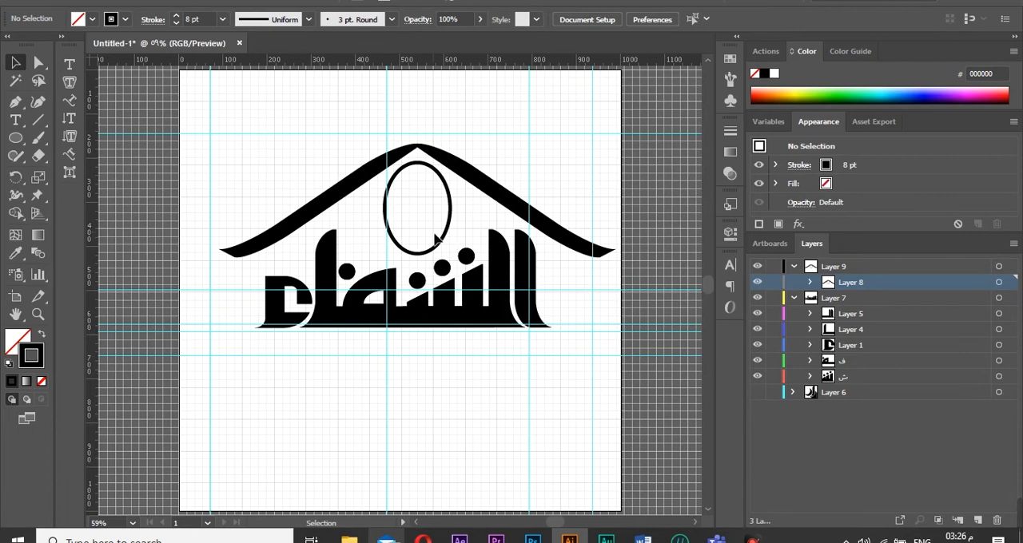
key("ctrl+z")
Move the outlined circle into the roof's layer.
left_click(810, 282)
left_click_drag(874, 298, 879, 275)
left_click(810, 298)
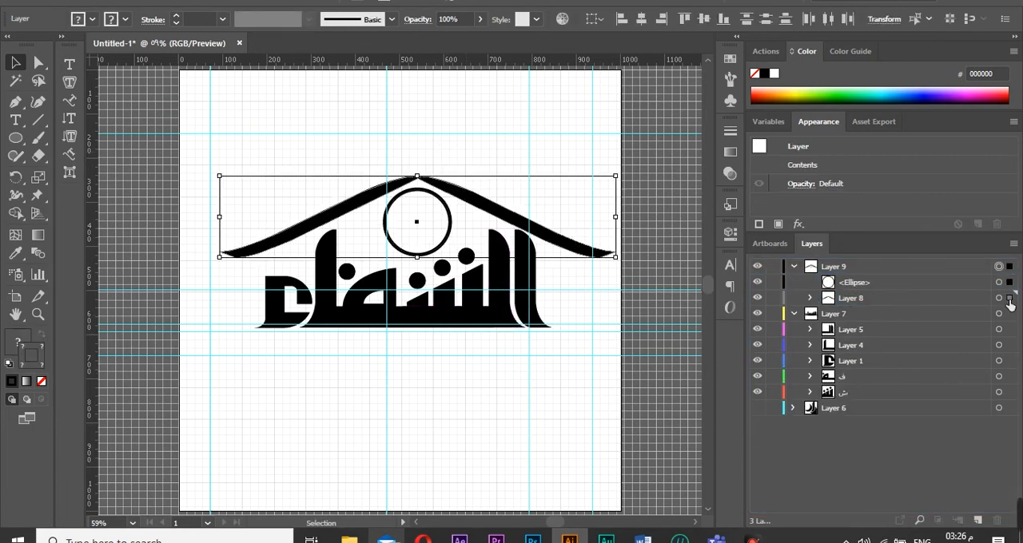
Raise the roof slightly and nudge the circle up three increments.
left_click(998, 298)
left_click_drag(417, 176, 418, 163)
left_click(999, 282)
key("Up")
key("Up")
key("Up")
key("Up")
key("Up")
key("Up")
key("Up")
key("Up")
key("Up")
key("Up")
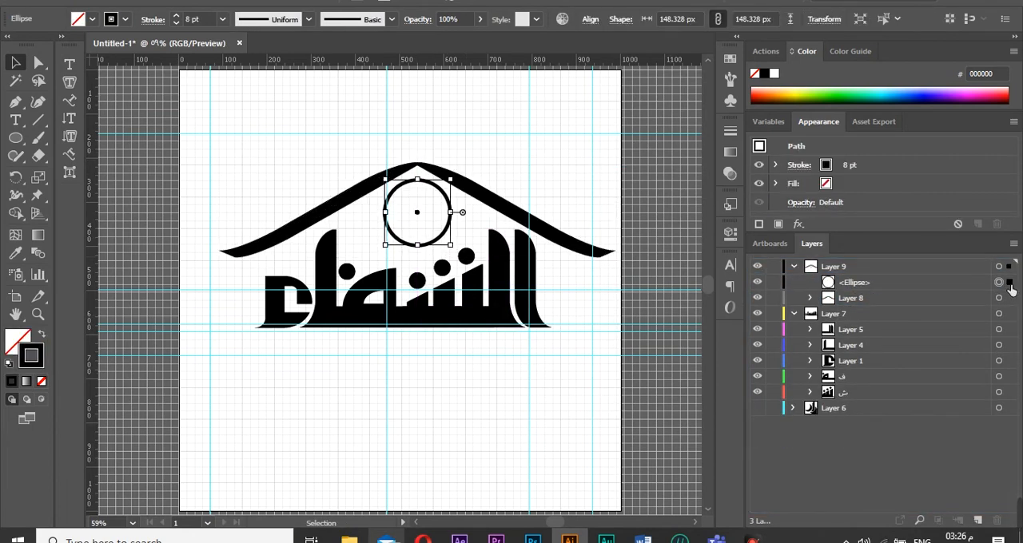
Draw a second circle about 134 px wide and give it a solid black fill.
left_click(15, 138)
left_click_drag(249, 123, 310, 184)
left_click(11, 362)
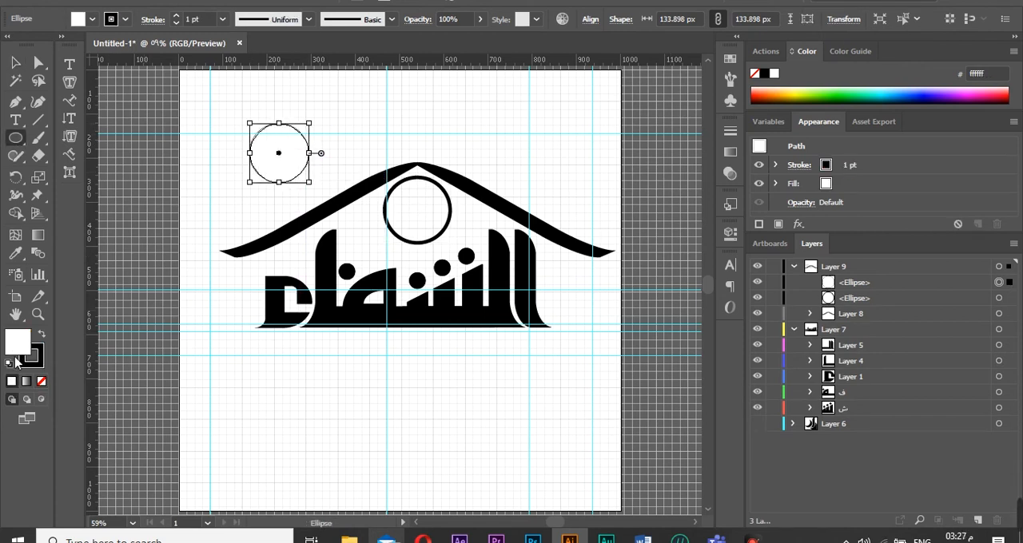
double_click(17, 343)
left_click(746, 104)
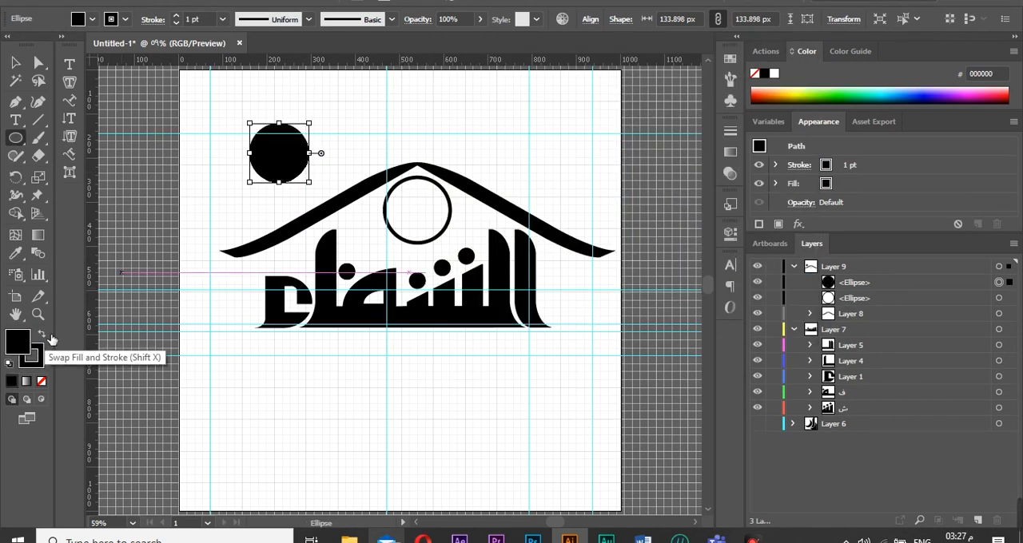
Remove the stroke from the new black circle.
left_click(34, 360)
left_click(41, 381)
left_click(16, 64)
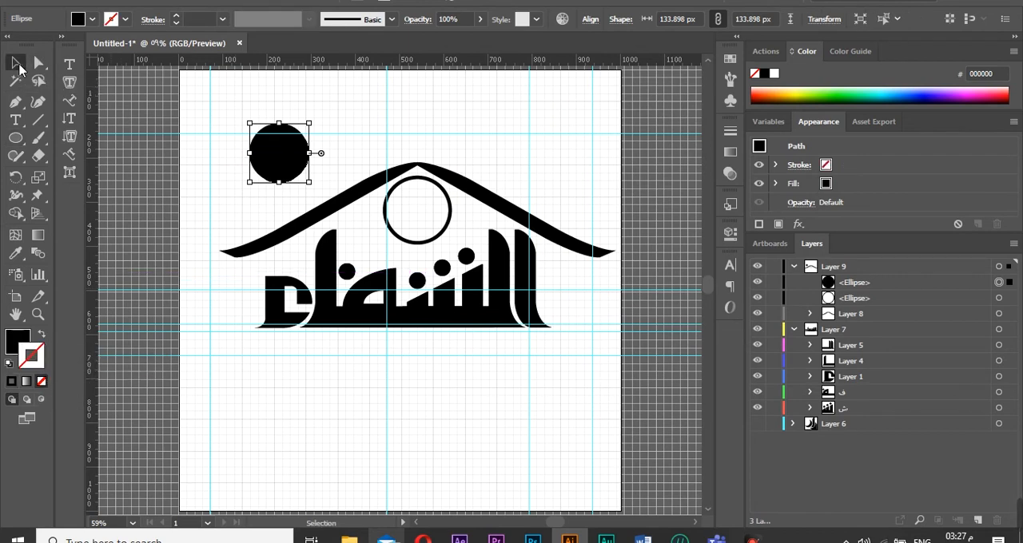
Duplicate the black circle slightly offset and carve a crescent from the overlapping pair with Shape Builder.
mouse_move(281, 168)
left_mouse_down()
mouse_move(306, 156)
mouse_move(266, 157)
left_mouse_up()
key("shift+m")
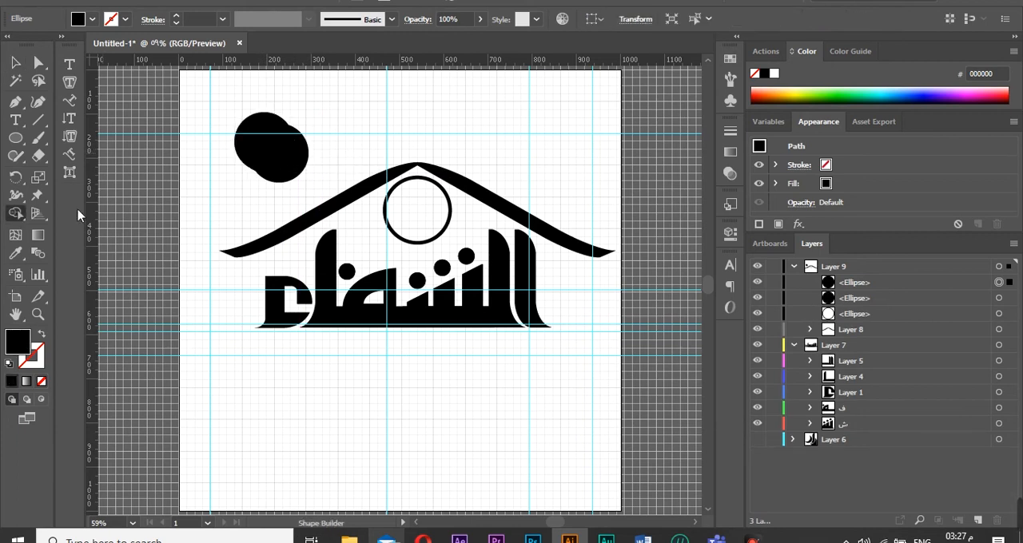
left_click(257, 152, "alt")
key("ctrl+z")
key("ctrl+a")
left_click_drag(243, 151, 434, 226)
Move the crescent inside the outlined circle under the roof's apex and fine-tune its position.
key("v")
left_click(162, 152)
left_click_drag(450, 242, 445, 242)
left_click_drag(435, 218, 439, 222)
left_click_drag(451, 187, 433, 173)
left_click_drag(438, 213, 438, 210)
left_click(514, 185)
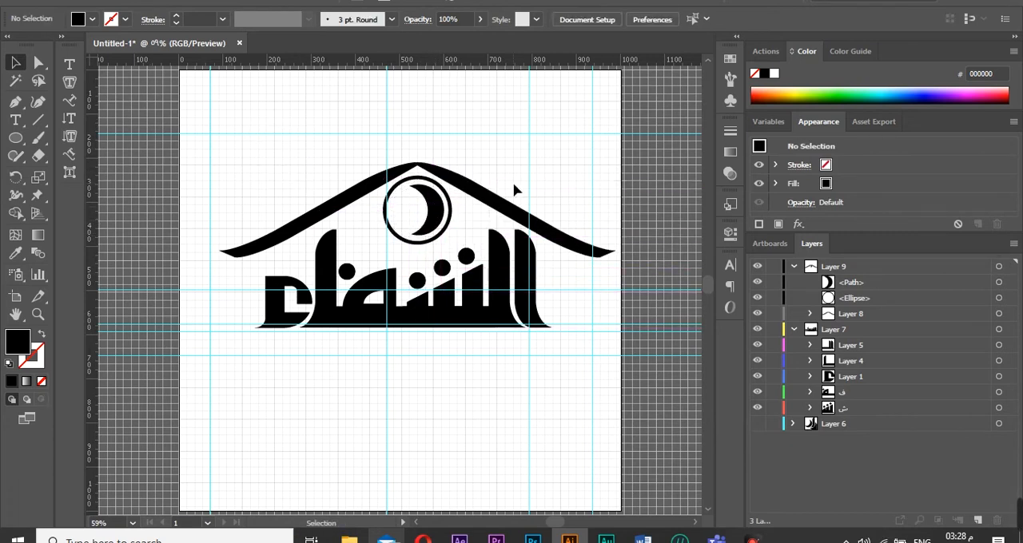
Replace the crescent with a caduceus symbol from 24131.svg, scaled and centred inside the outlined circle.
left_click(438, 216)
left_click(515, 139)
left_click(439, 217)
left_click(602, 397)
left_click(685, 509)
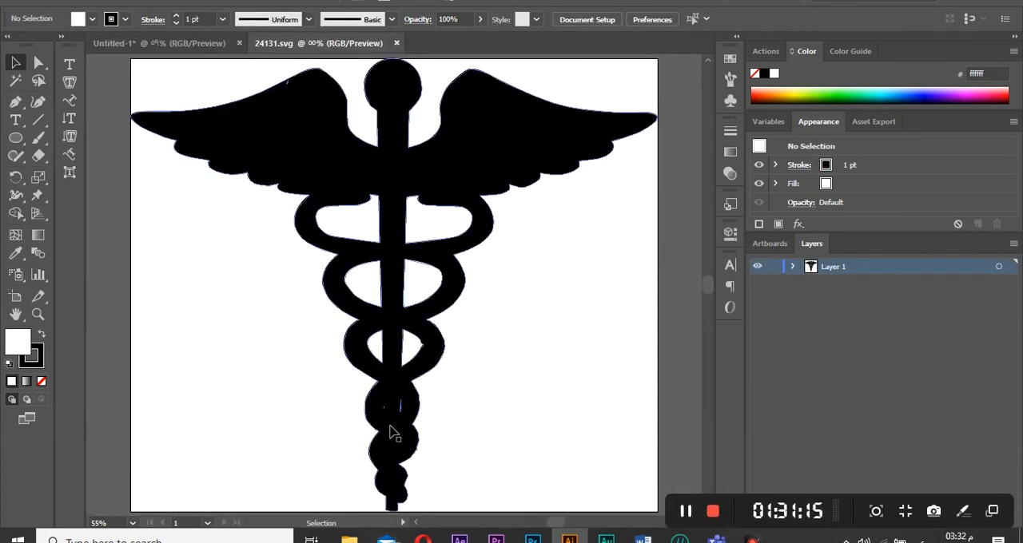
left_click_drag(396, 432, 412, 247)
left_click_drag(131, 337, 404, 101)
left_click_drag(552, 87, 361, 385)
left_click_drag(213, 149, 401, 196)
left_click_drag(427, 226, 436, 234)
left_click_drag(393, 196, 395, 197)
left_click(437, 208)
left_click_drag(429, 232, 441, 212)
key("Delete")
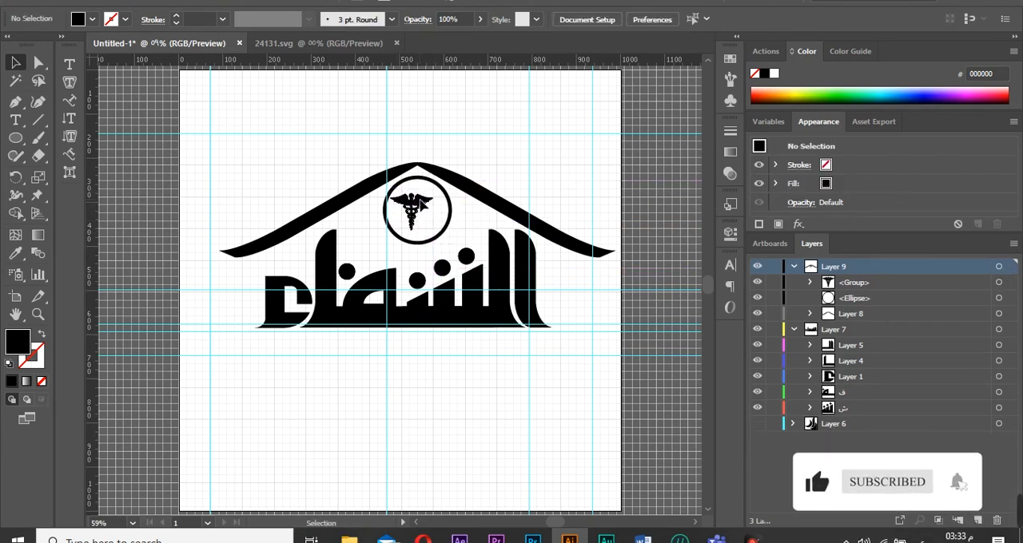
left_click(431, 209)
left_click(444, 206)
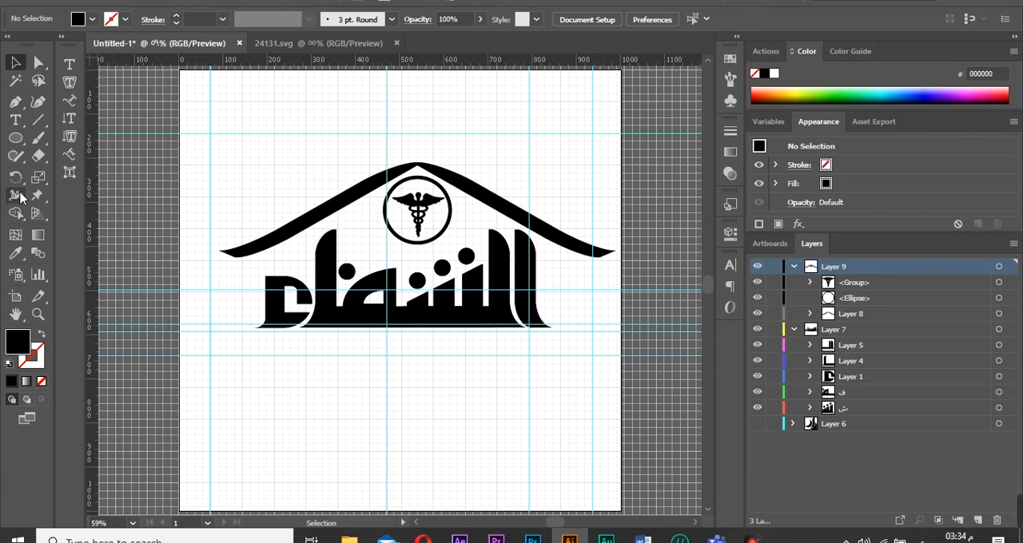
Create a new layer and place a text object below the logo, set to 20 pt and centre-aligned.
left_click(979, 520)
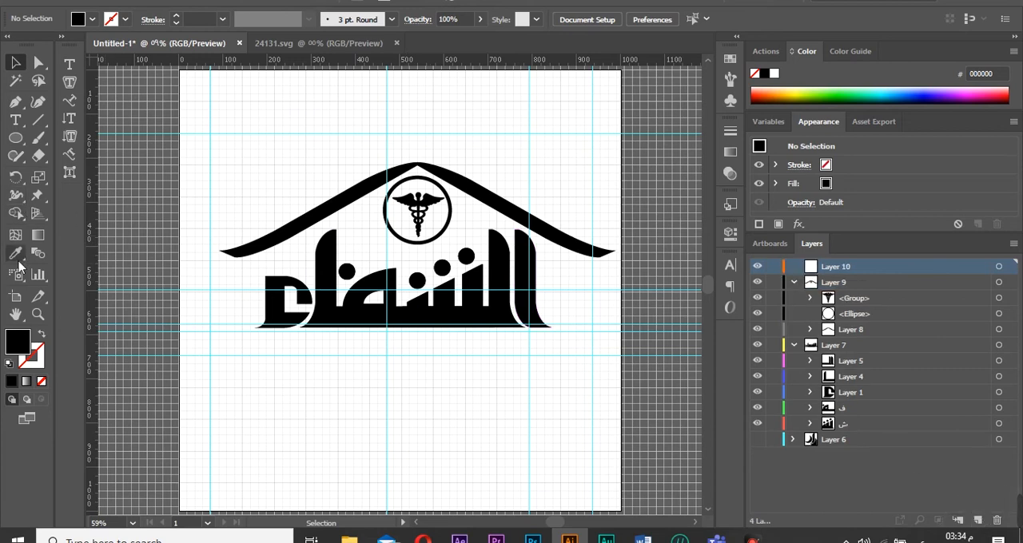
key("t")
left_click(517, 390)
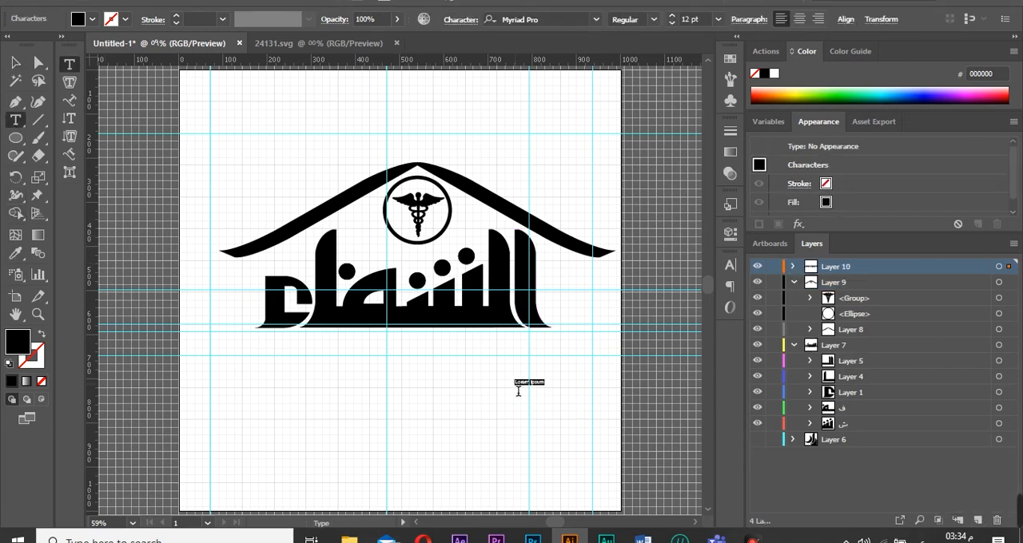
left_click(480, 217)
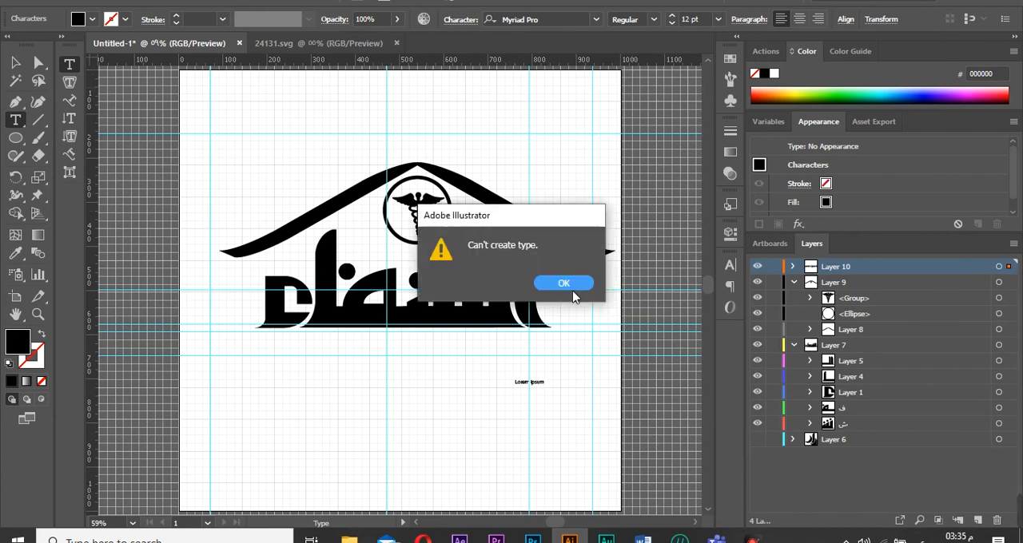
left_click(566, 280)
left_click(672, 17)
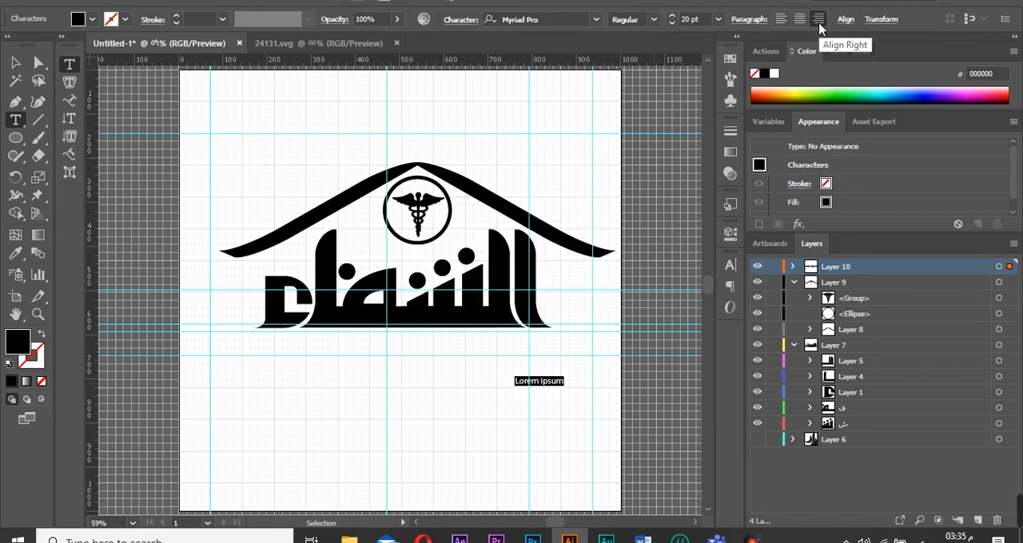
left_click(799, 19)
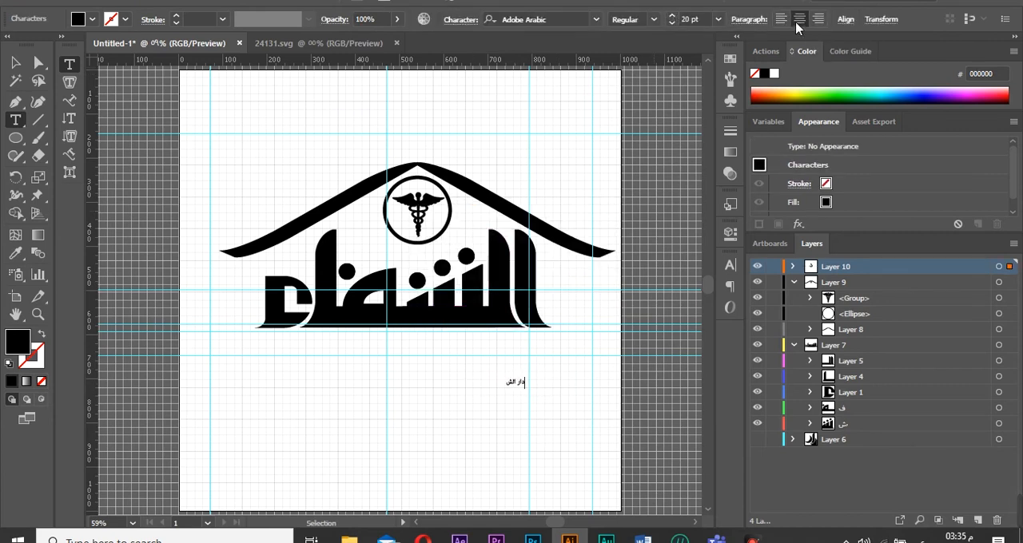
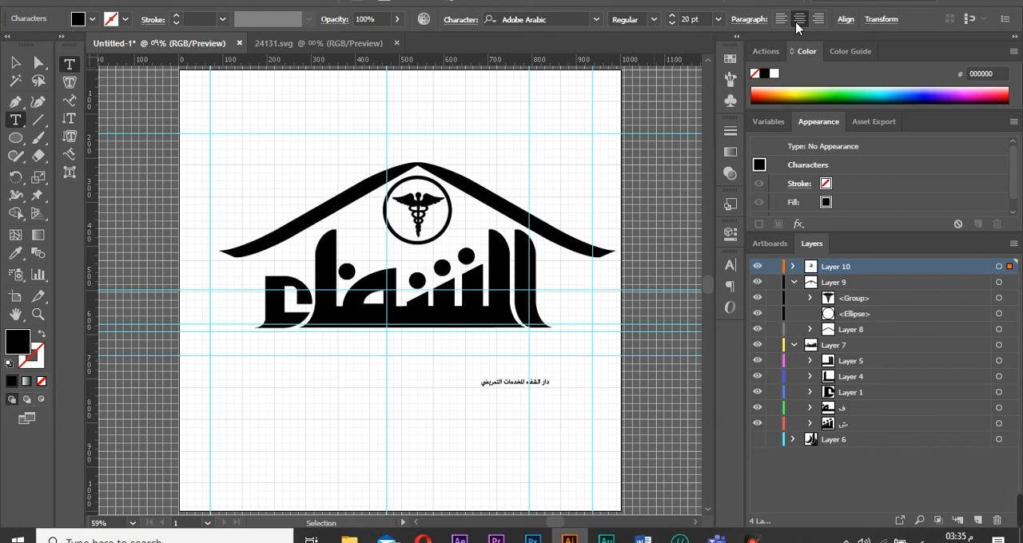
Set the caption's size to 60 pt and move it down-left below the logo.
left_click(717, 20)
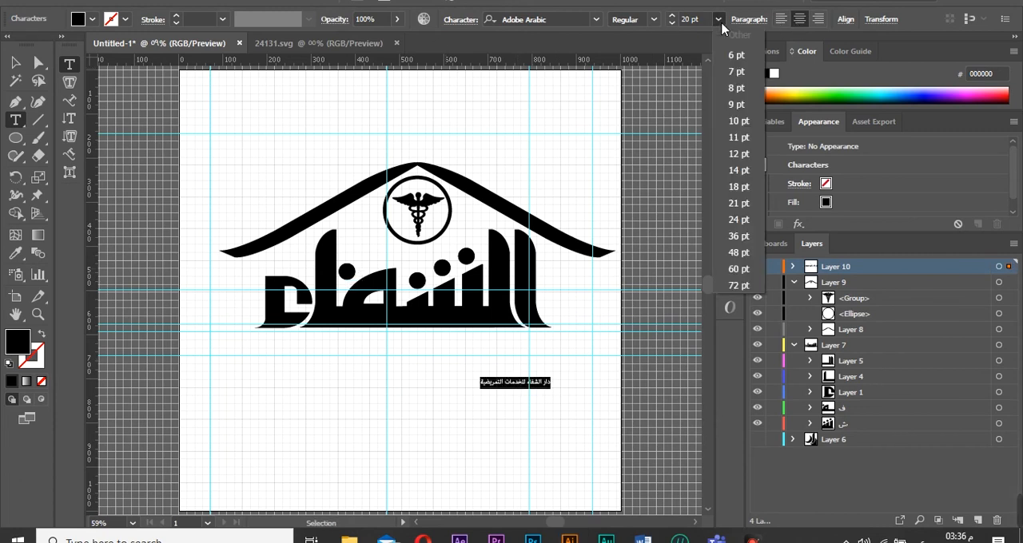
left_click(737, 267)
key("Escape")
left_click_drag(491, 372, 369, 416)
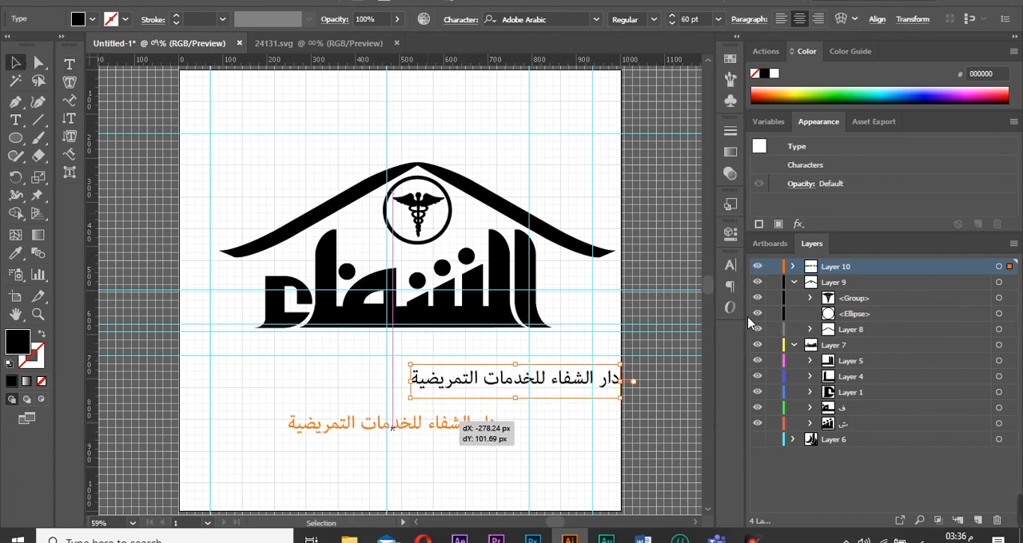
Nudge the letter group slightly down and shift the roof layer a few steps to re-centre it over the letters.
left_click(999, 345)
mouse_move(511, 320)
left_mouse_down()
mouse_move(528, 318)
mouse_move(511, 323)
left_mouse_up()
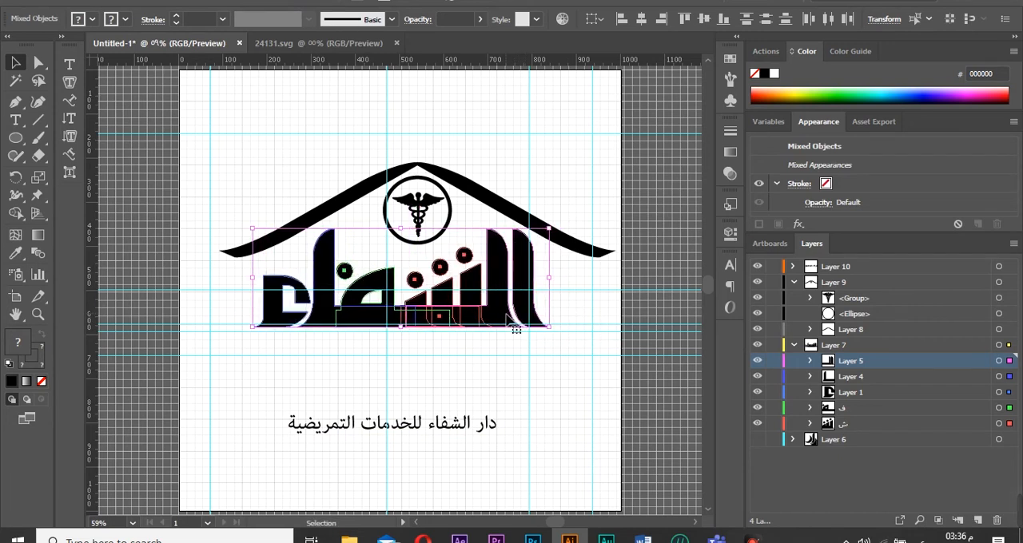
left_click(998, 282)
key("Left")
key("Left")
key("Left")
key("Left")
key("Left")
key("Left")
key("Left")
key("Left")
key("Left")
key("Left")
key("Left")
key("Left")
key("Left")
key("Left")
key("Left")
key("Left")
key("Left")
key("Left")
key("Left")
key("Left")
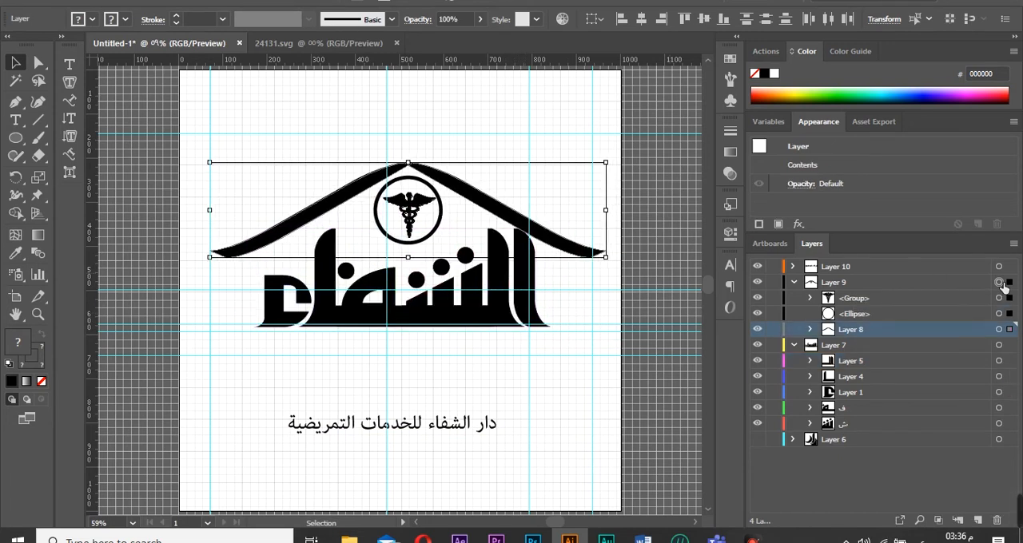
key("Up")
key("Up")
key("Up")
key("Up")
key("Right")
key("Right")
key("Right")
key("Right")
key("Right")
key("Right")
key("Right")
key("Right")
key("Right")
key("Right")
key("Right")
key("Right")
key("Right")
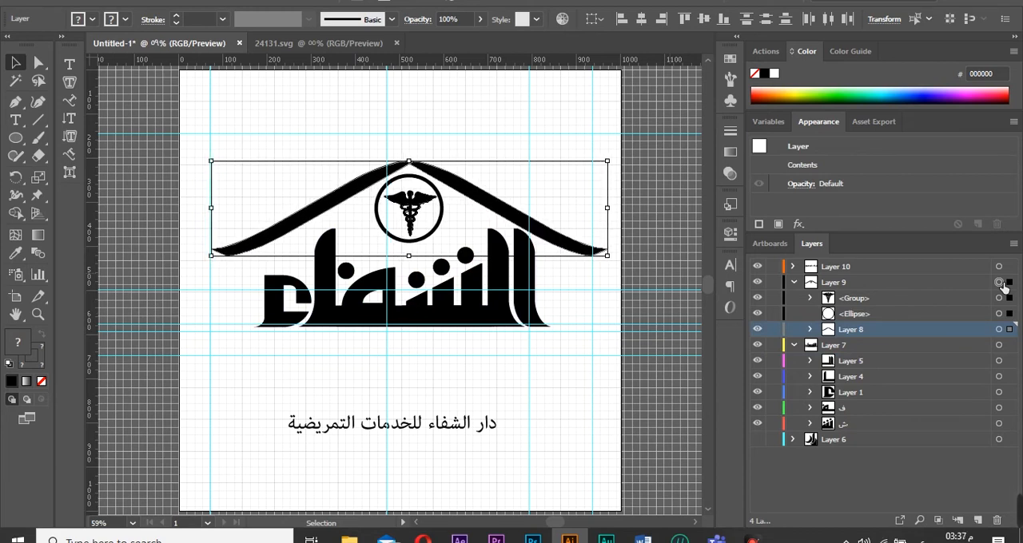
Move the caption up under the letters and change its font to bader_al gordabia.
left_click_drag(480, 422, 500, 360)
double_click(502, 362)
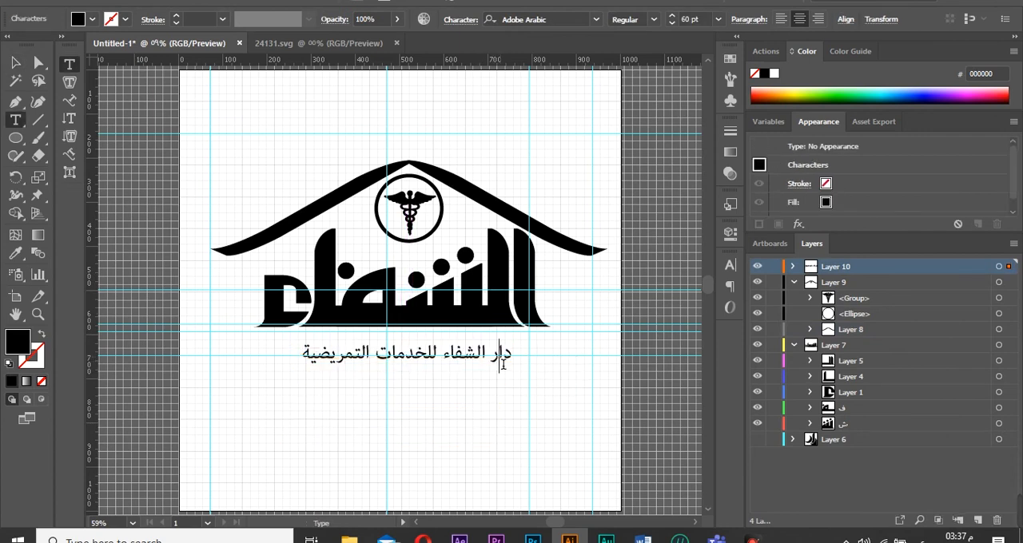
key("ctrl+a")
left_click(669, 16)
left_click(669, 16)
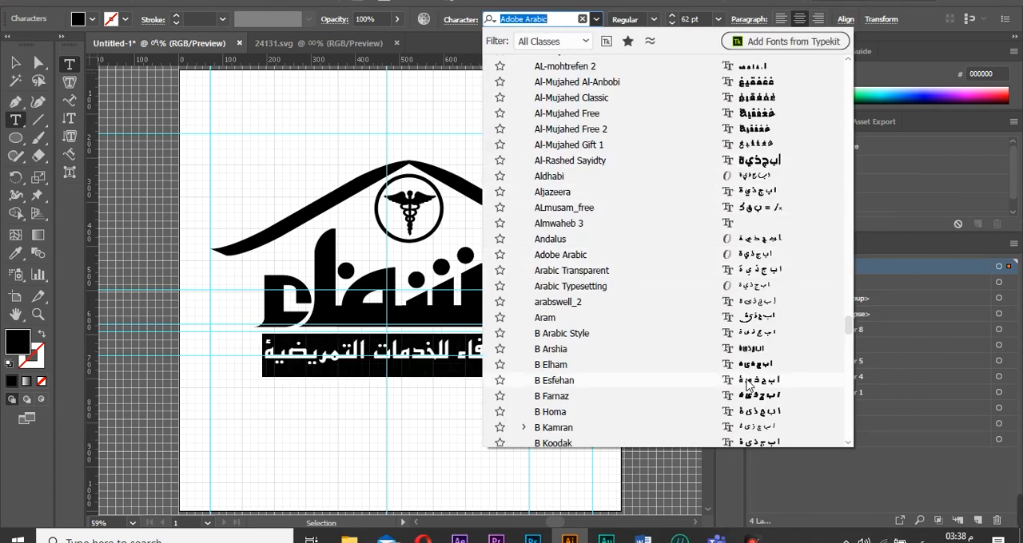
scroll(759, 391, "down", 3)
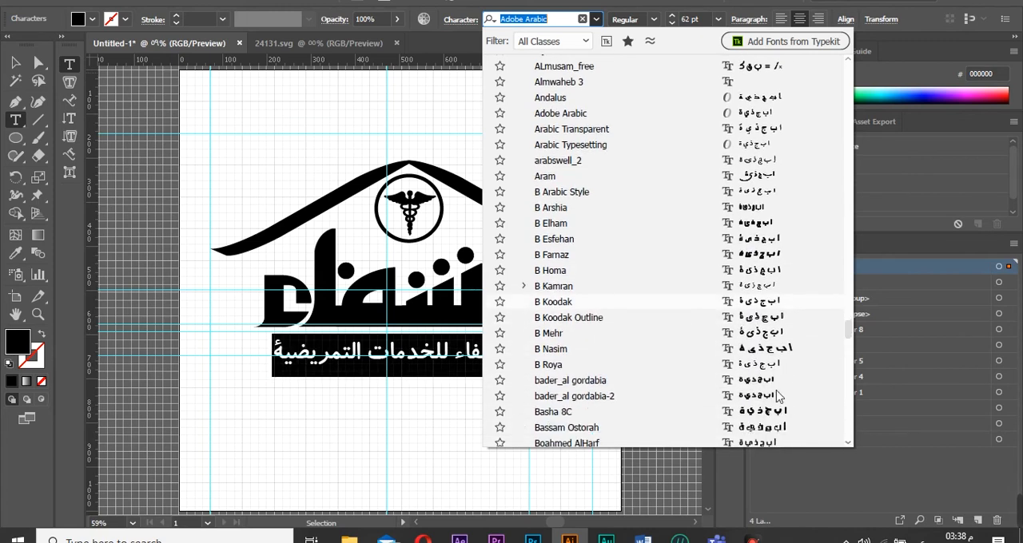
left_click(774, 382)
left_click(38, 63)
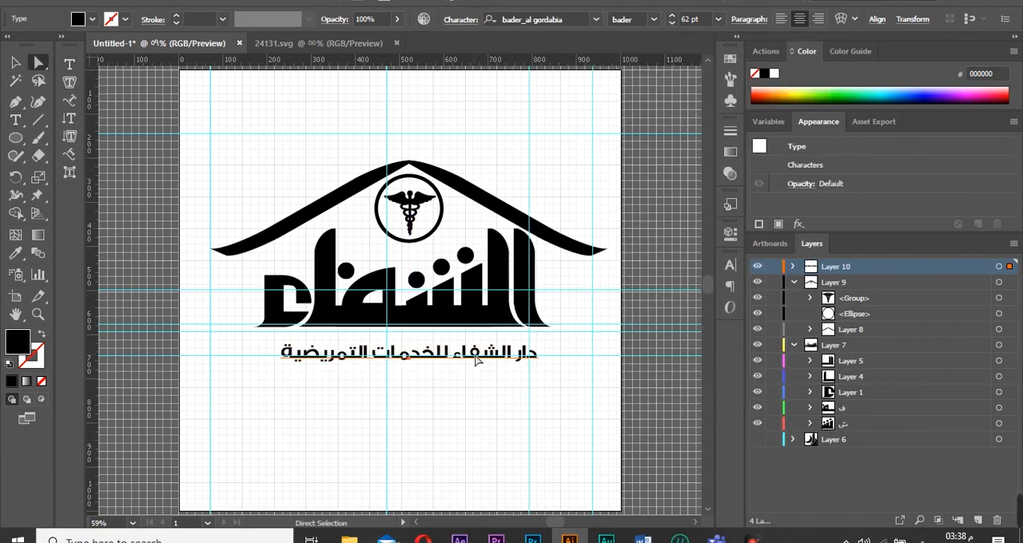
left_click_drag(475, 360, 476, 352)
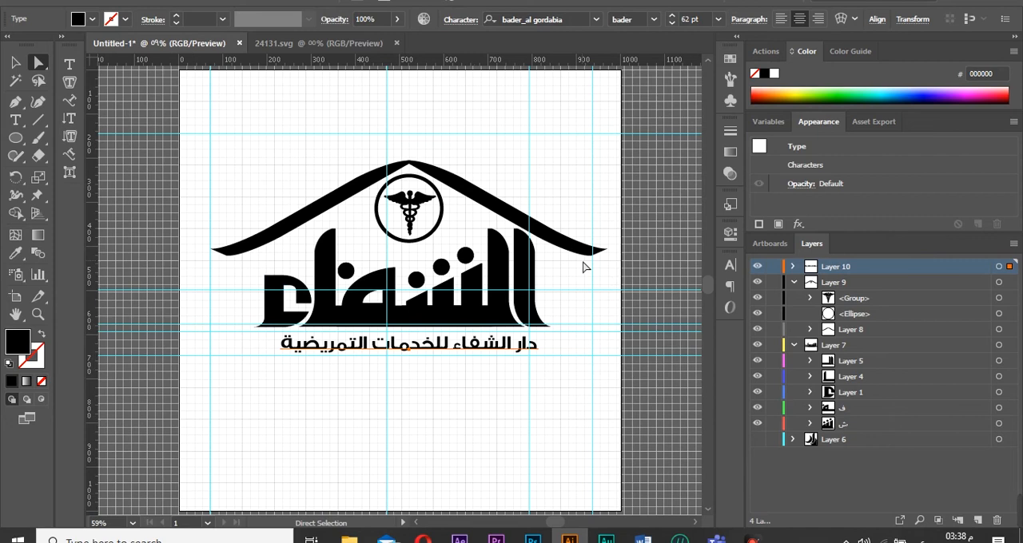
Try to make the roof narrower and taller by dragging its bounding box, then undo those resizes.
left_click(999, 329)
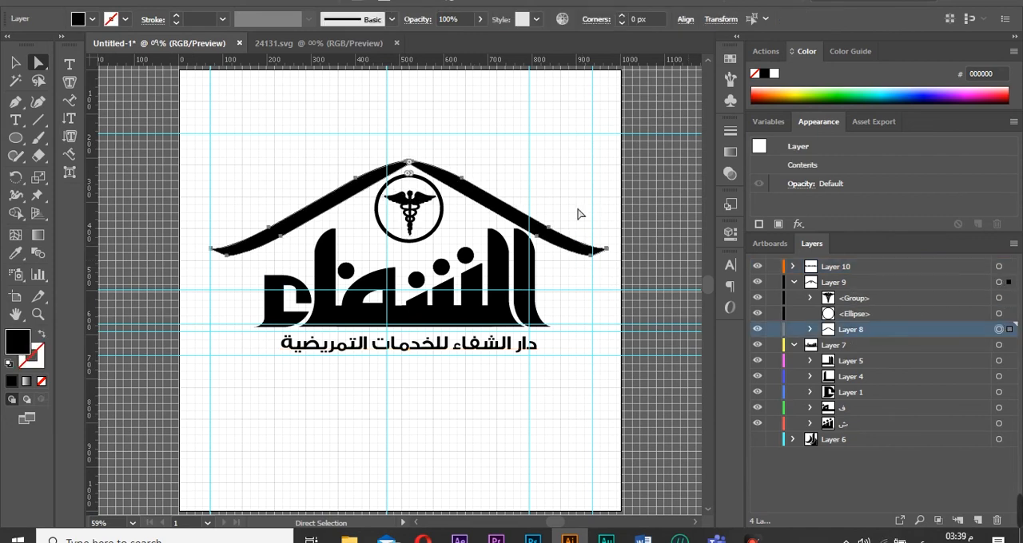
key("v")
left_click_drag(210, 207, 256, 215)
left_click_drag(610, 211, 551, 211)
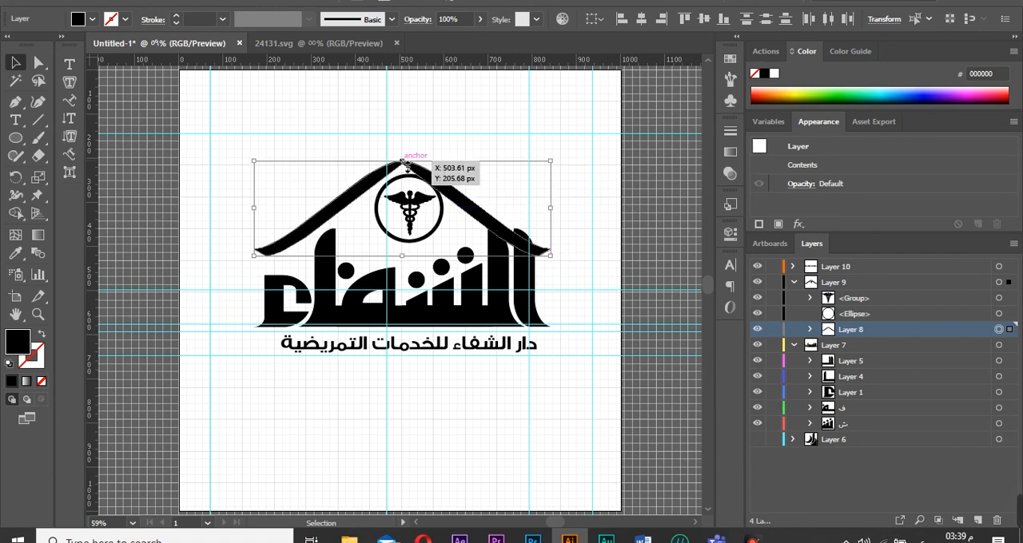
left_click_drag(401, 161, 401, 134)
key("ctrl+z")
key("ctrl+z")
key("ctrl+z")
Select the emblem circle and caduceus together and nudge them slightly left under the roof's apex.
mouse_move(611, 262)
left_mouse_down()
mouse_move(623, 267)
mouse_move(610, 276)
left_mouse_up()
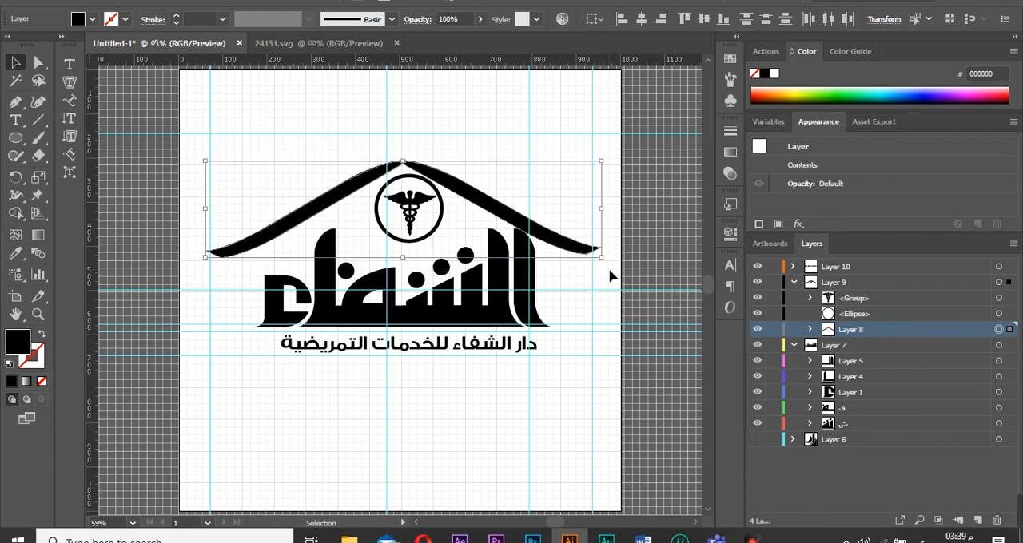
left_click(587, 331)
left_click(998, 313)
left_click(1000, 298, "shift")
key("Left")
key("Left")
key("Left")
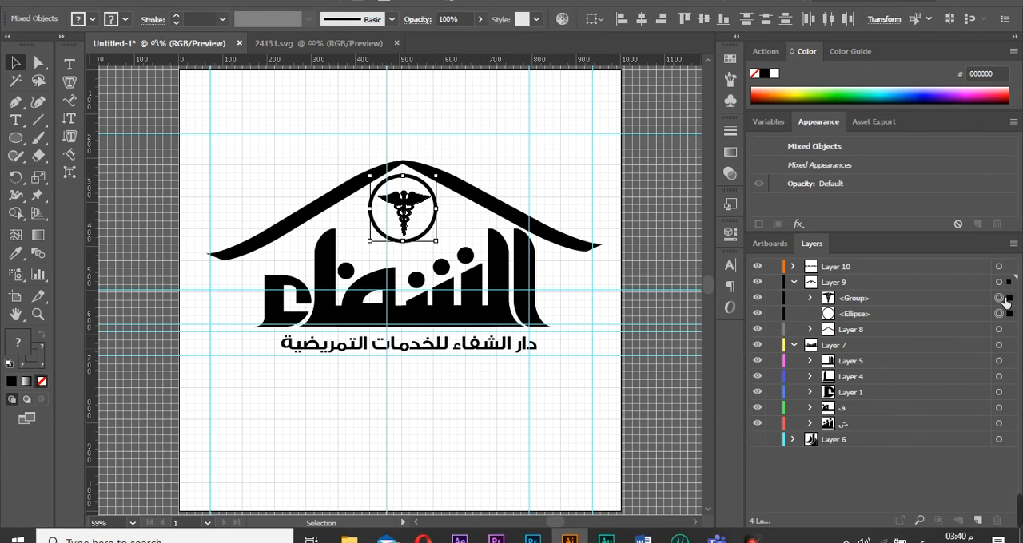
Collect all logo layers into one parent layer and add a new empty layer for the background.
left_click(643, 409)
left_click(793, 282)
left_click(793, 299)
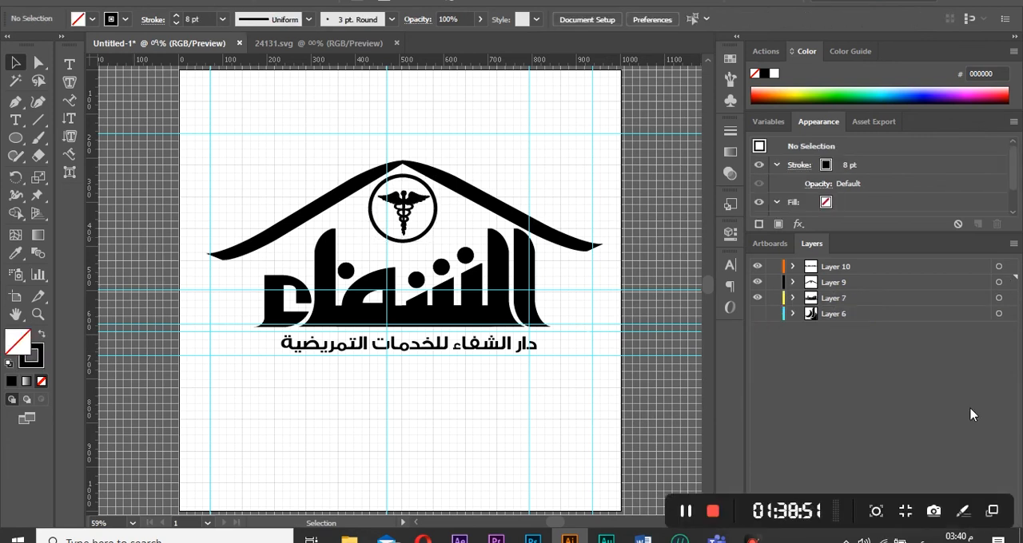
left_click_drag(971, 415, 891, 260)
left_click(976, 519)
left_click_drag(871, 384, 811, 286)
left_click(978, 521)
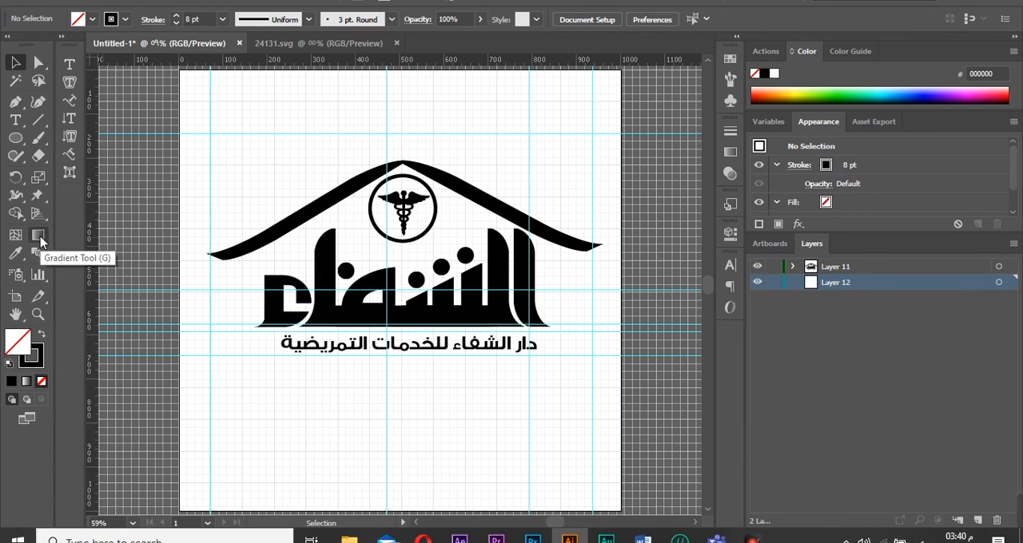
Draw a rectangle covering the whole artboard with no stroke and fill it with ff3131.
mouse_move(185, 75)
left_mouse_down()
mouse_move(525, 504)
mouse_move(628, 477)
left_mouse_up()
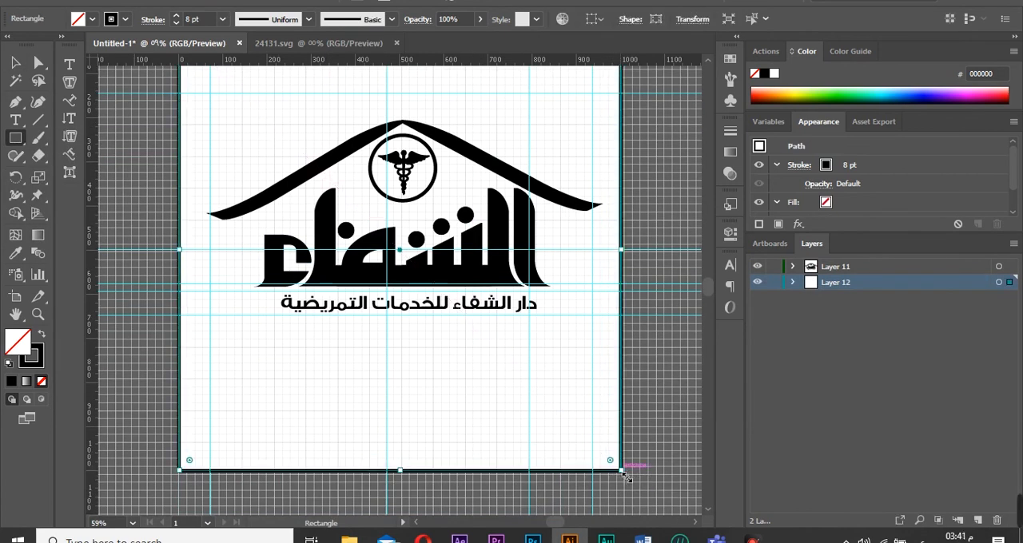
left_click(43, 382)
double_click(14, 342)
type("ff3131")
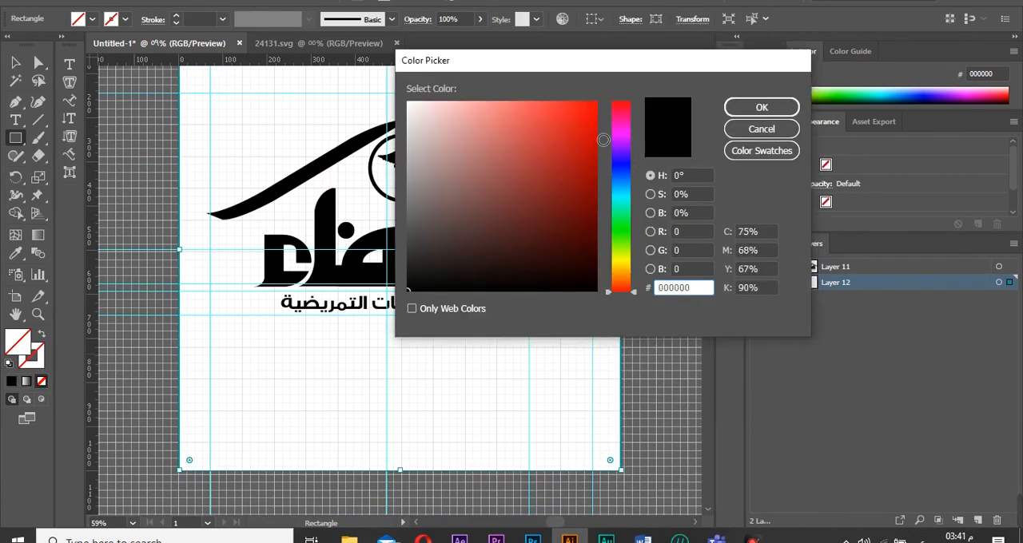
left_click(762, 107)
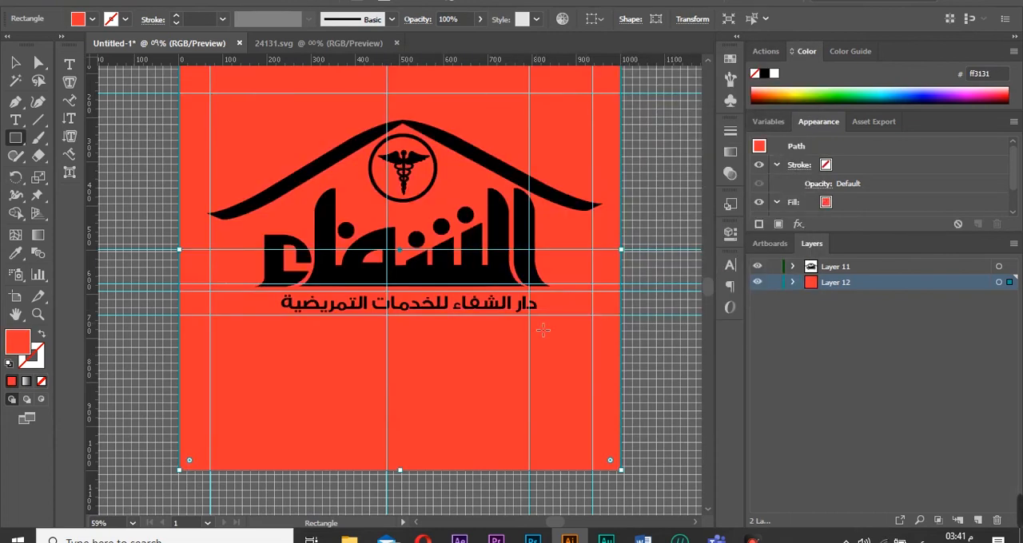
Select the whole logo layer and change its fill colour to white ffffff.
left_click(999, 266)
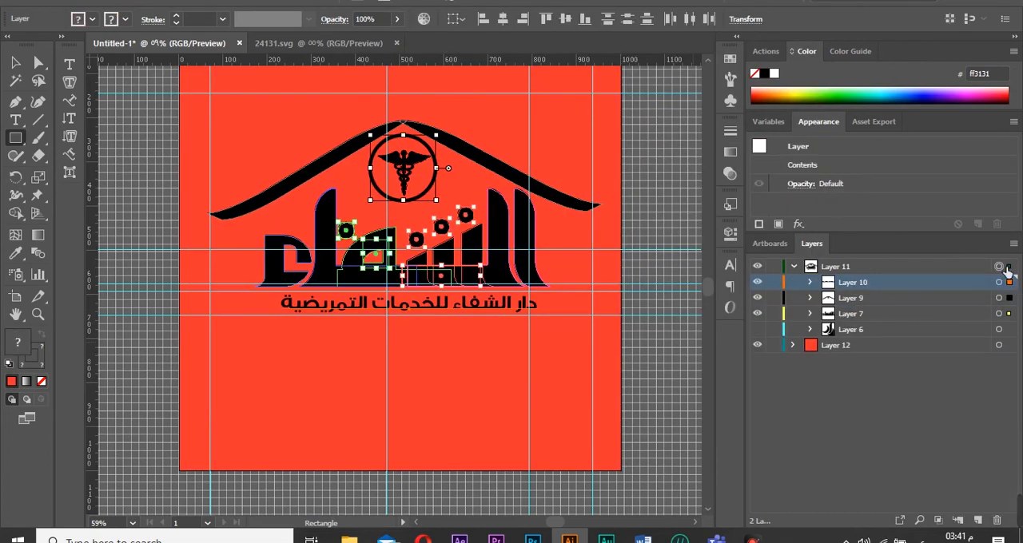
double_click(17, 342)
type("ffffff")
left_click(758, 107)
key("a")
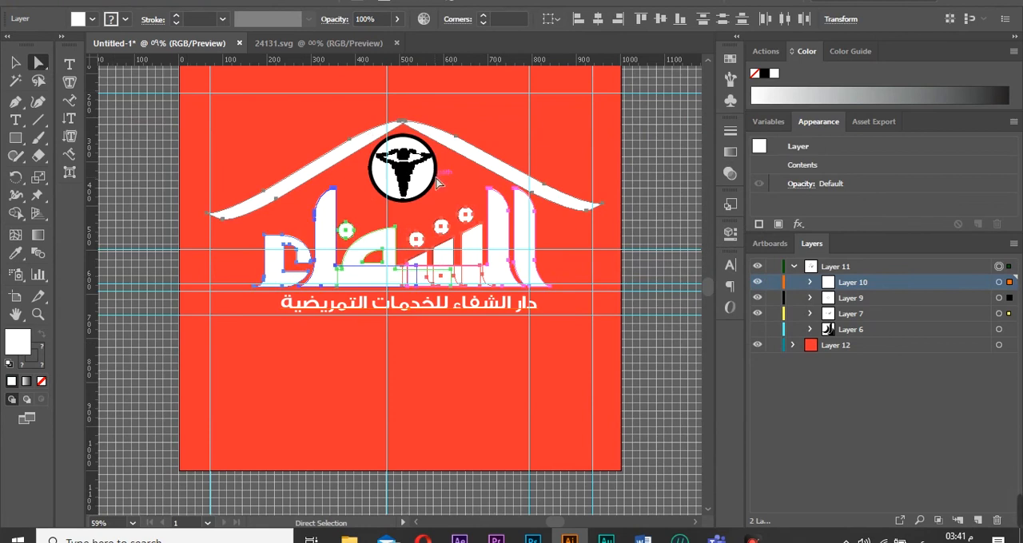
Remove the emblem circle's fill and set its outline colour to 550a00.
key("ctrl+shift+a")
left_click(399, 187)
left_click(42, 381)
left_click(29, 365)
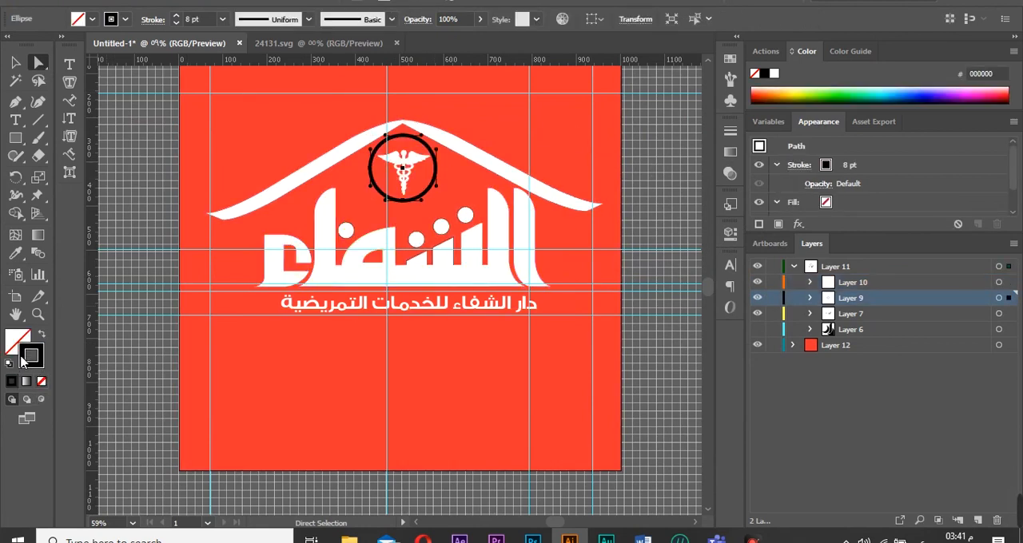
double_click(24, 358)
type("550a00")
left_click(751, 106)
key("ctrl+shift+a")
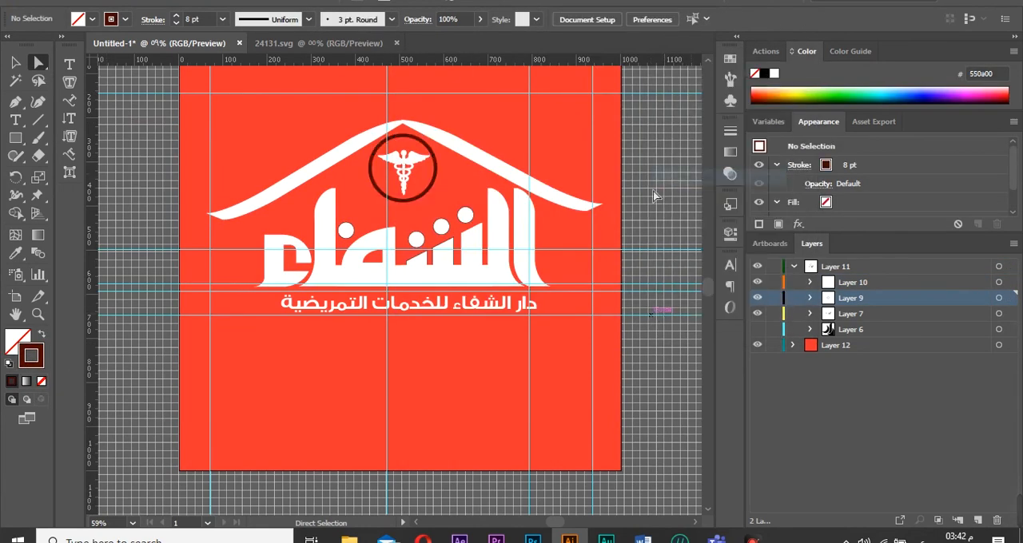
Hide the document grid.
key("ctrl+apostrophe")
left_click(427, 264)
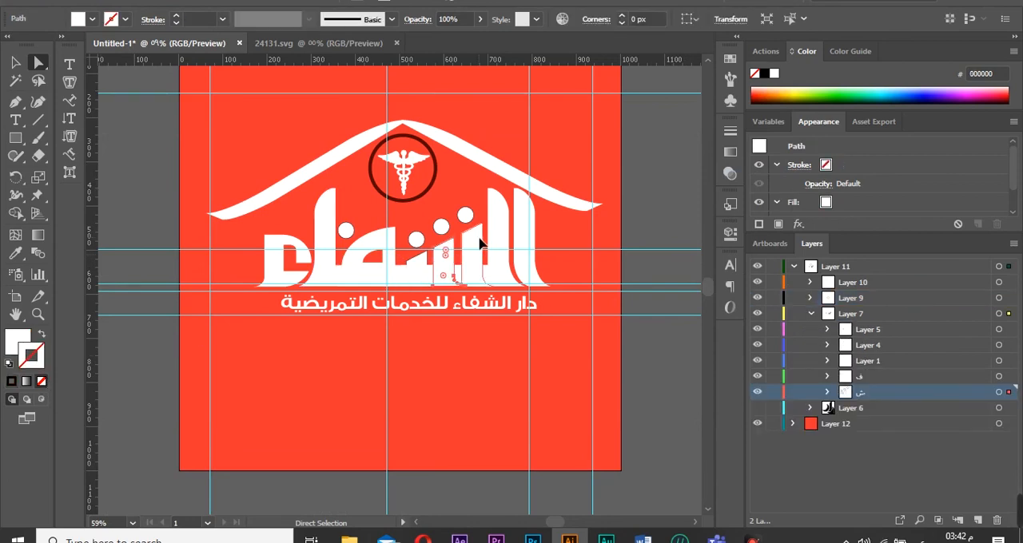
left_click(42, 381)
left_click_drag(186, 353, 598, 98)
key("ctrl+z")
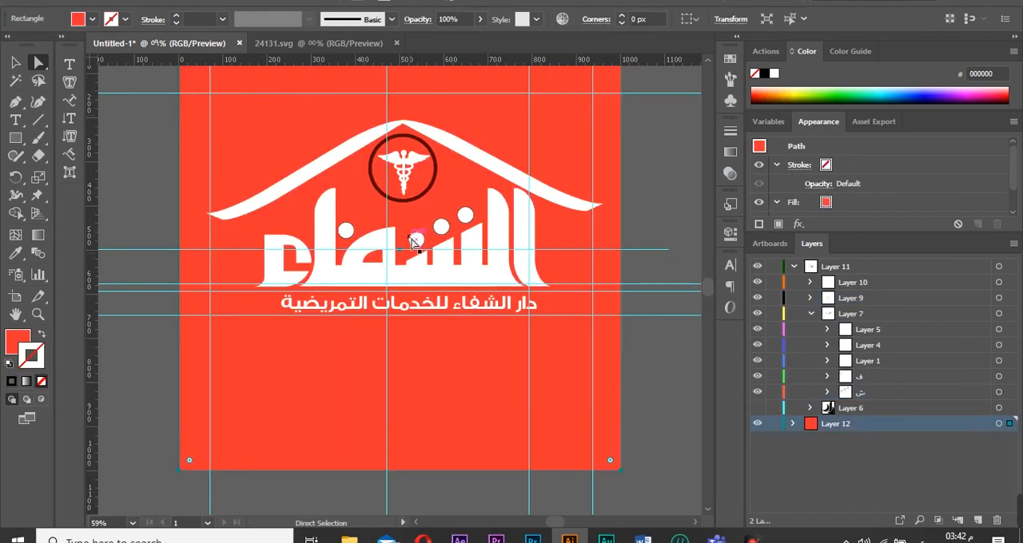
left_click(416, 238)
left_click(42, 381)
Set the emblem circle's outline colour to ffffff.
left_click(1000, 268)
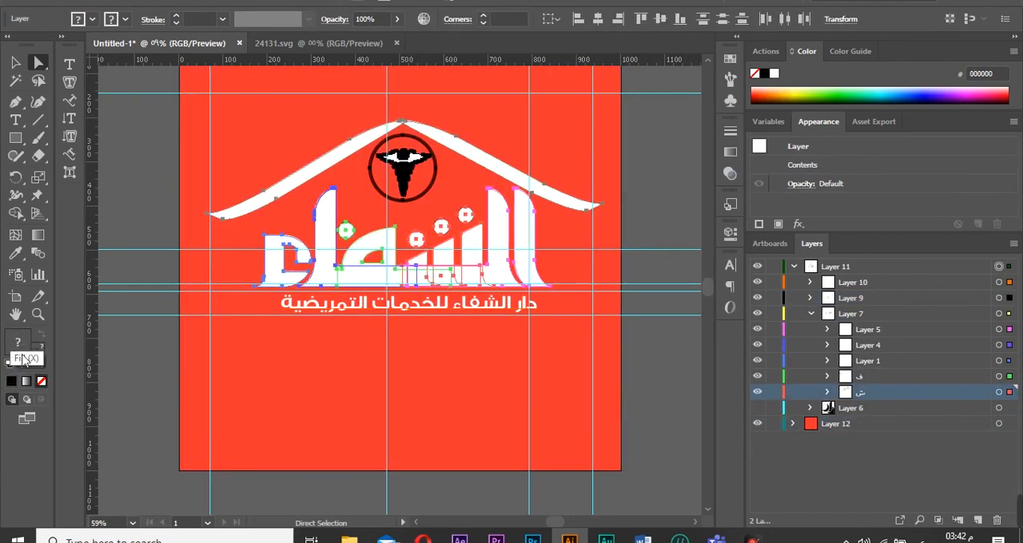
left_click(166, 336)
left_click(378, 191)
double_click(32, 354)
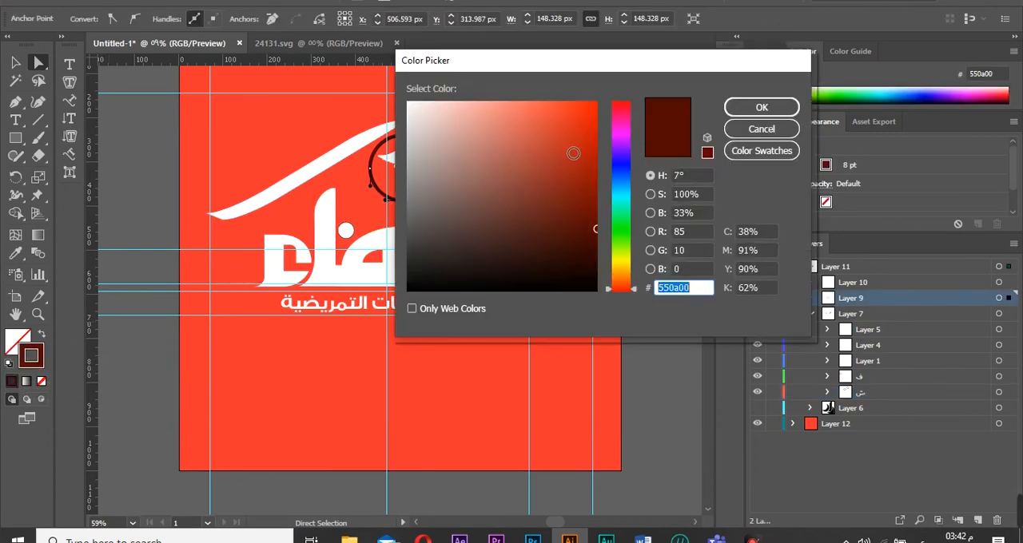
type("ffffff")
key("Return")
Merge the letter shapes and their dots into one shape with the Shape Builder tool.
left_click(330, 265)
left_click(346, 231)
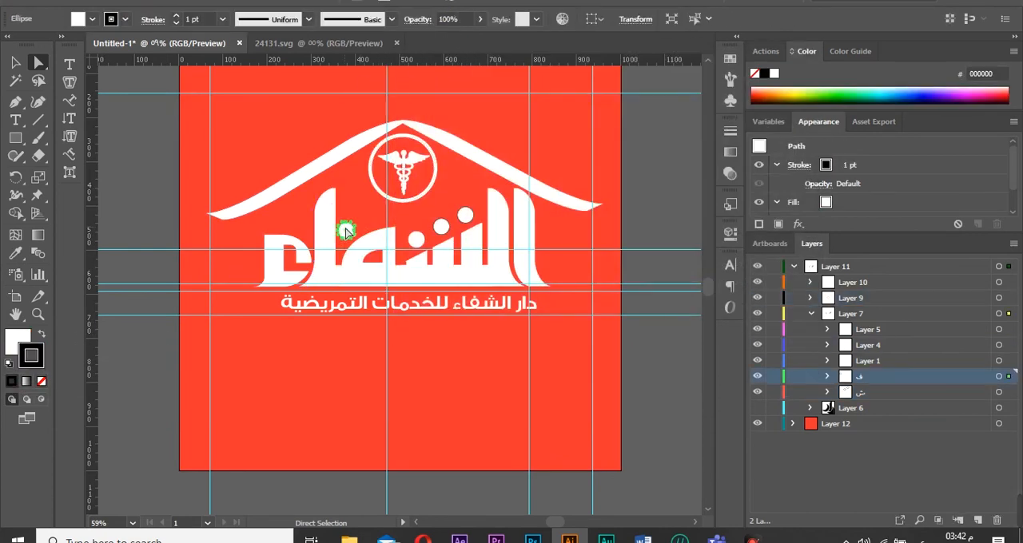
left_click(42, 381)
left_click(1009, 285)
left_click(1006, 268)
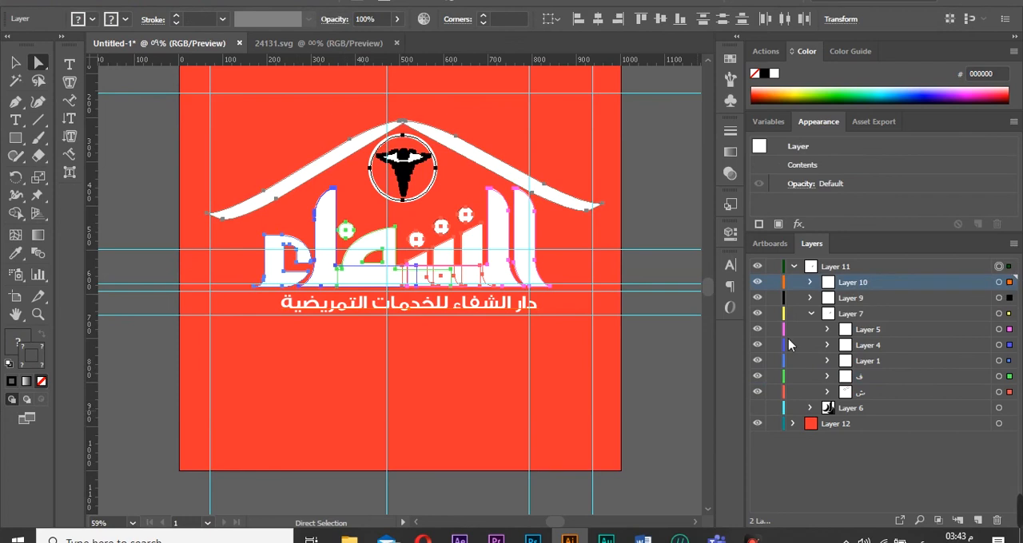
left_click(998, 313)
key("shift+m")
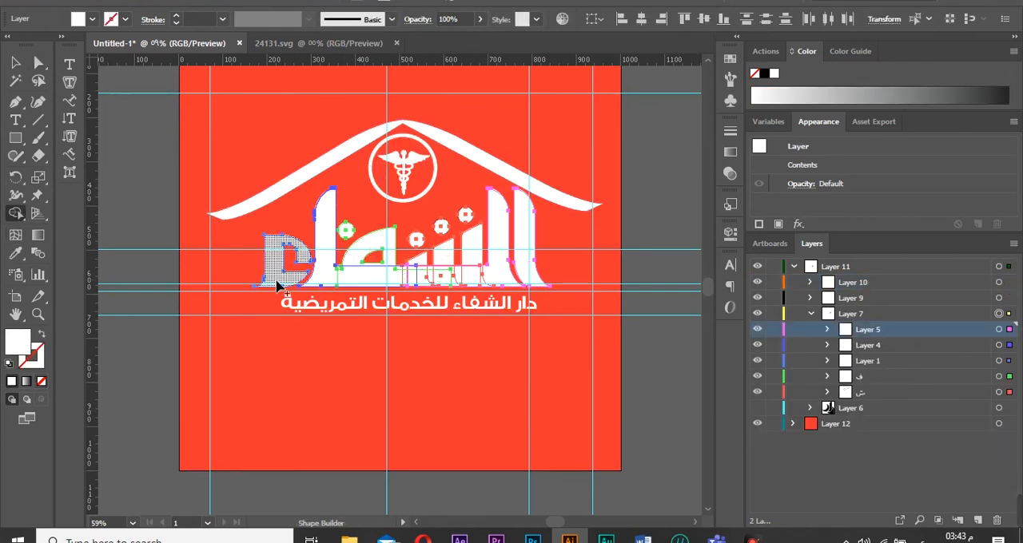
mouse_move(345, 232)
left_mouse_down()
mouse_move(407, 272)
mouse_move(475, 280)
left_mouse_up()
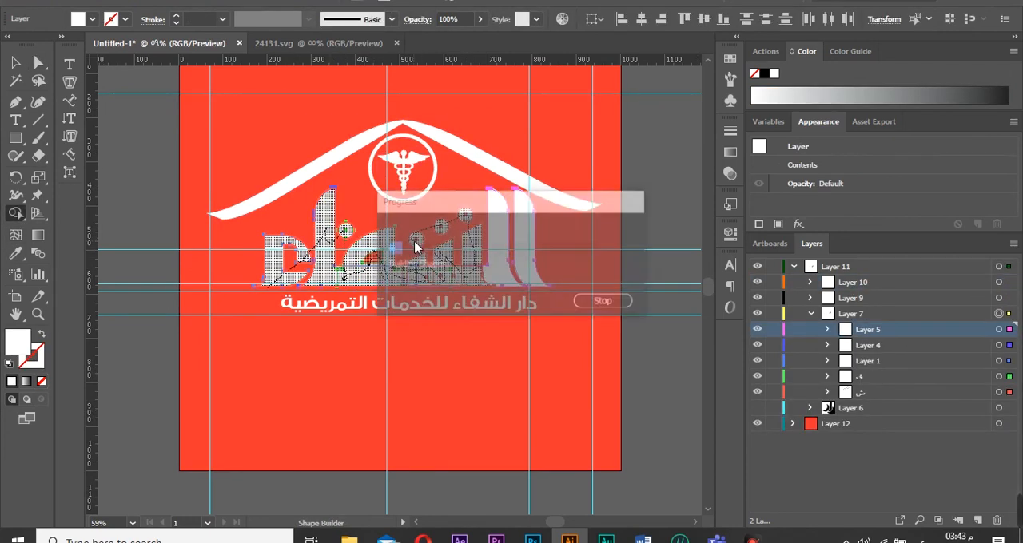
key("ctrl+z")
mouse_move(520, 238)
left_mouse_down()
mouse_move(482, 260)
mouse_move(421, 276)
mouse_move(411, 268)
left_mouse_up()
left_click_drag(467, 285, 467, 282)
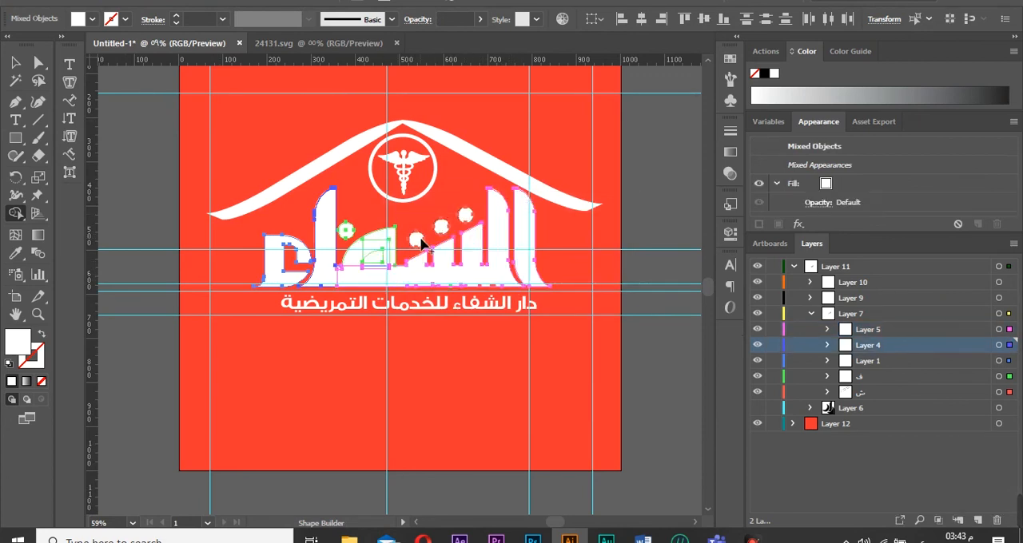
left_click_drag(387, 266, 324, 275)
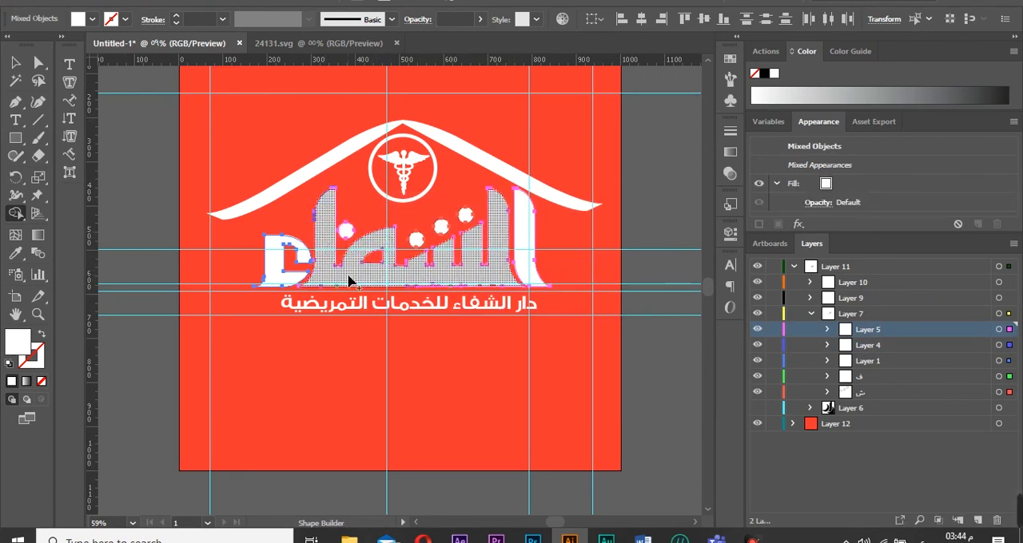
mouse_move(527, 269)
left_mouse_down()
mouse_move(407, 277)
mouse_move(424, 238)
mouse_move(471, 217)
left_mouse_up()
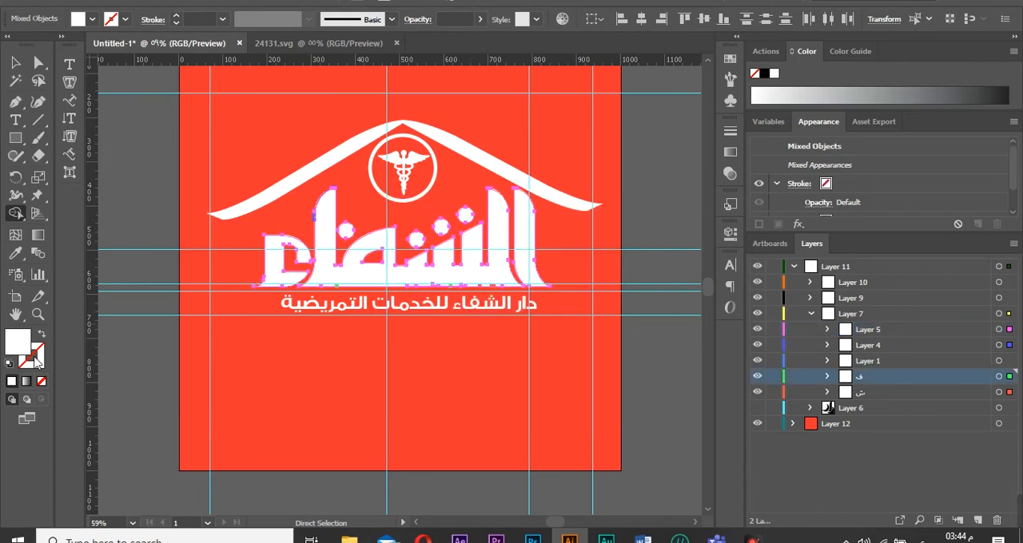
Merge the remaining letter segments of the word into one shape with the Shape Builder tool.
left_click(38, 64)
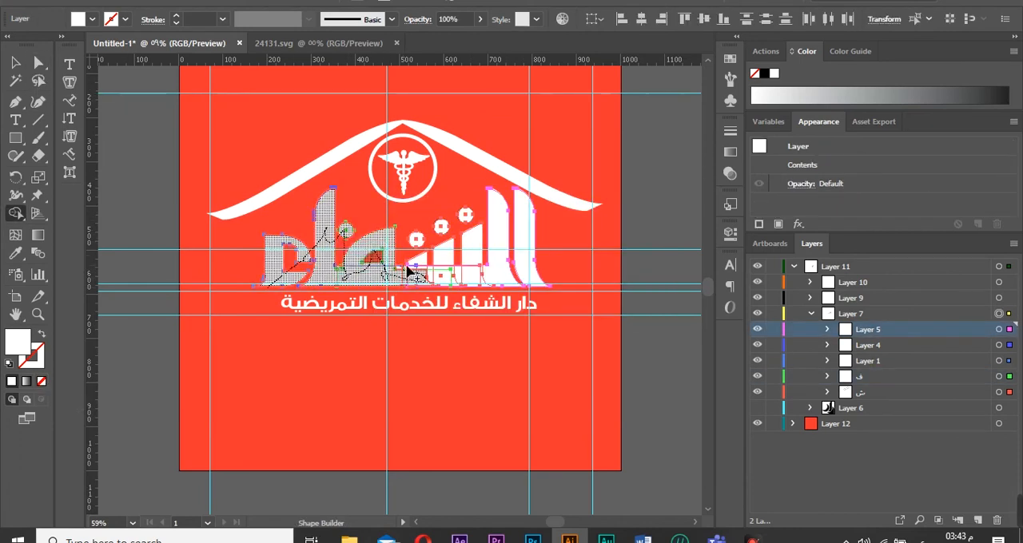
mouse_move(406, 270)
left_mouse_down()
mouse_move(444, 281)
mouse_move(476, 252)
mouse_move(417, 239)
left_mouse_up()
key("ctrl+z")
mouse_move(480, 276)
left_mouse_down()
mouse_move(503, 236)
mouse_move(520, 238)
mouse_move(465, 273)
mouse_move(386, 275)
mouse_move(442, 265)
mouse_move(466, 282)
mouse_move(465, 218)
left_mouse_up()
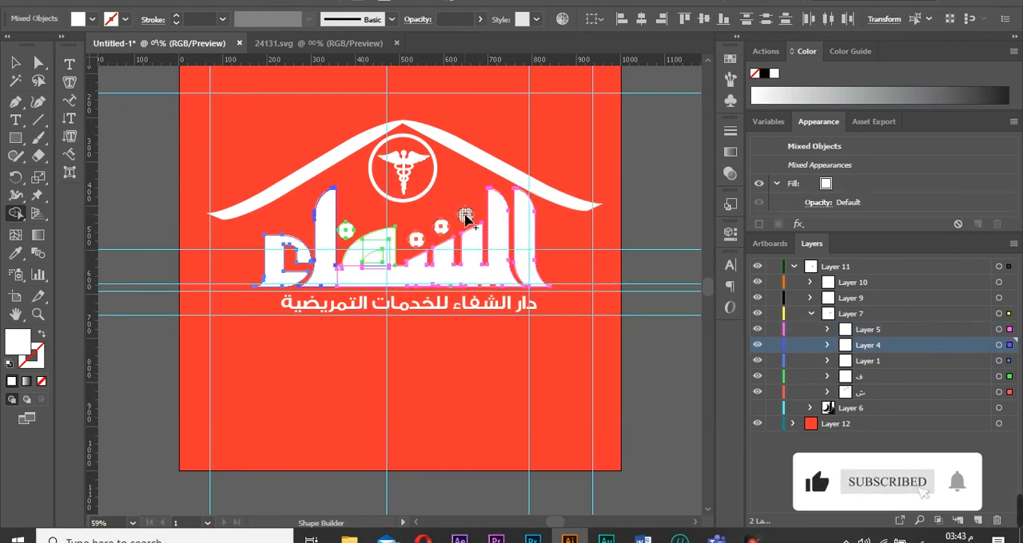
mouse_move(380, 264)
left_mouse_down()
mouse_move(331, 280)
mouse_move(311, 266)
mouse_move(422, 239)
mouse_move(467, 214)
left_mouse_up()
left_click(37, 64)
left_click(126, 164)
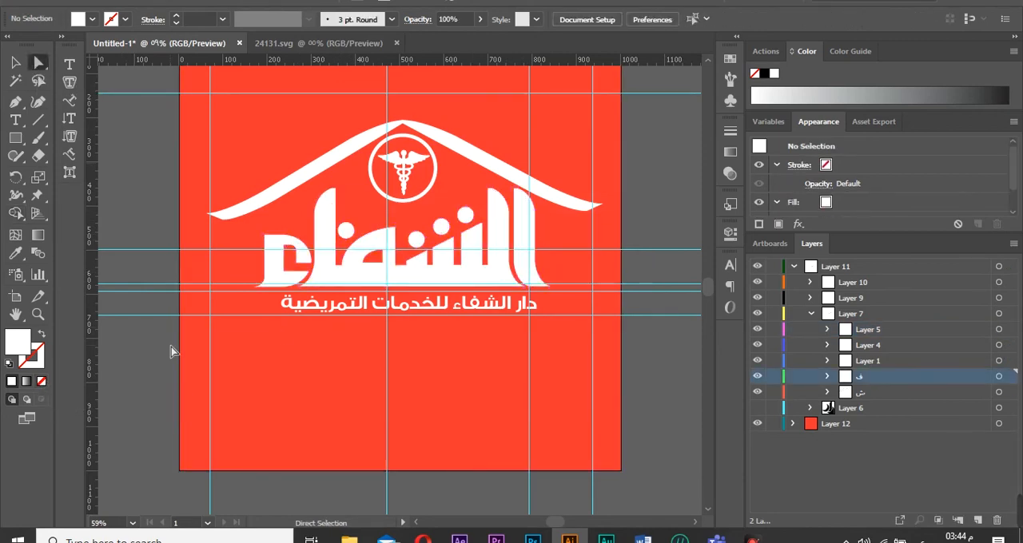
Hide the guides on the artboard.
left_click(757, 375)
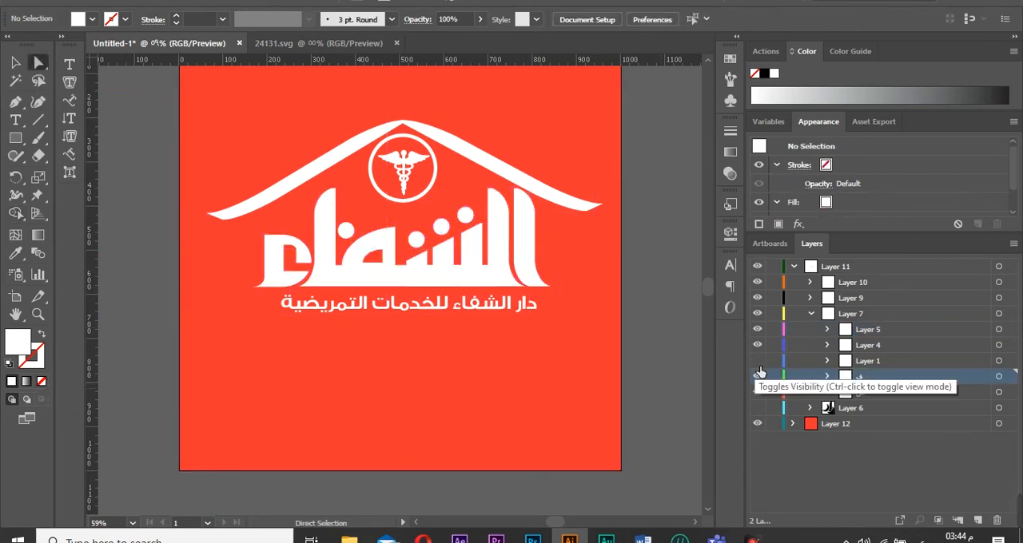
left_click(134, 523)
left_click(150, 510)
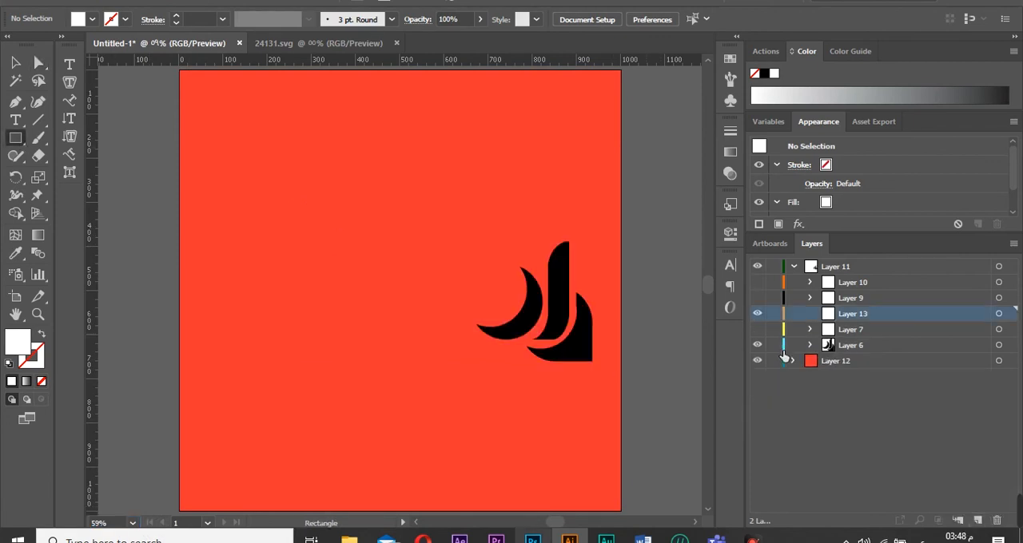
Add a new layer and draw a tall rectangle with a circle at its base.
key("ctrl+l")
mouse_move(462, 189)
left_mouse_down()
mouse_move(435, 291)
mouse_move(452, 295)
left_mouse_up()
key("l")
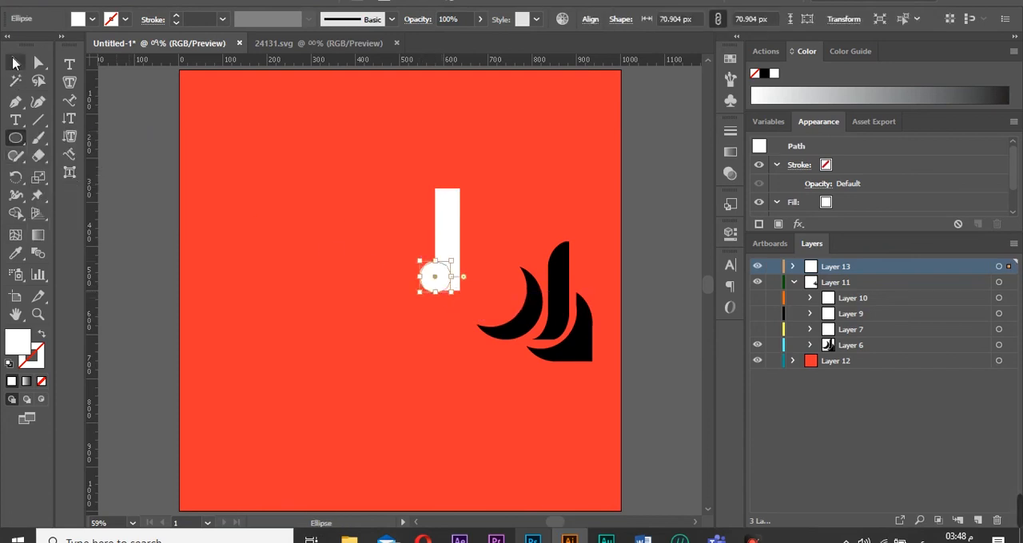
key("a")
left_click_drag(372, 246, 482, 285)
key("ctrl+z")
Lock the red background layer and delete the rectangle and circle.
left_click(773, 361)
left_click_drag(425, 254, 477, 302)
key("Delete")
Move the tall black letter shape to the left and delete the leftover stroke.
left_click(557, 296)
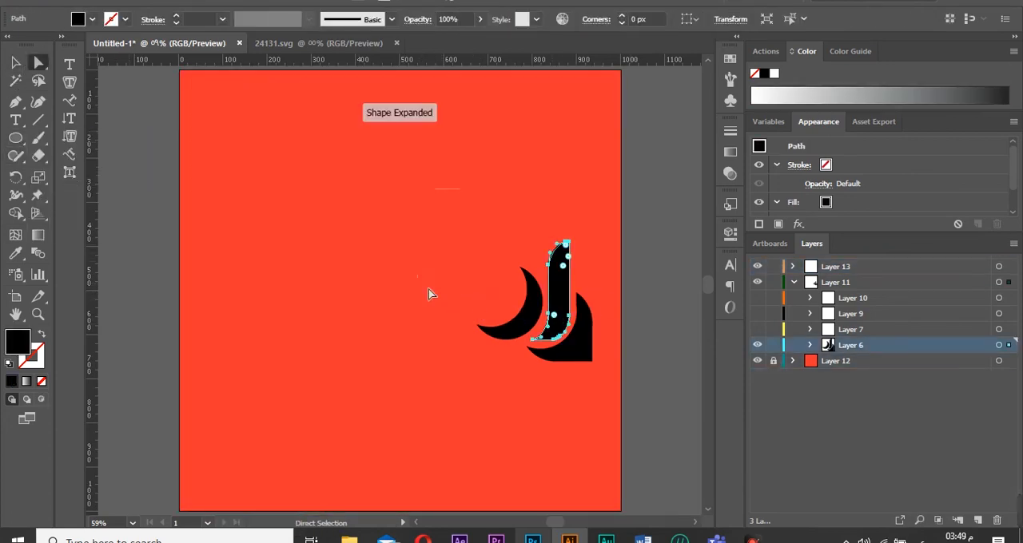
left_click_drag(495, 267, 409, 232)
left_click(450, 190)
key("Delete")
left_click(401, 194)
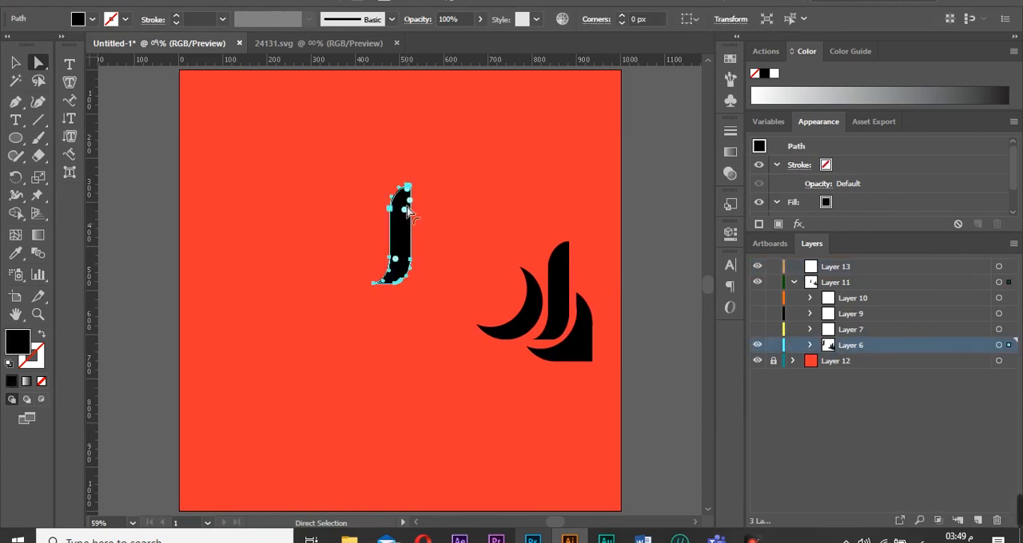
Move the remaining black letter shapes beside the tall letter to form the word.
key("v")
left_click_drag(395, 188, 397, 242)
left_click(469, 244)
left_click_drag(562, 295, 313, 262)
Try to merge an ellipse into the first letter with the Shape Builder tool.
left_click_drag(310, 182, 346, 261)
left_click_drag(346, 262, 340, 262)
left_click(379, 310)
left_click(336, 245)
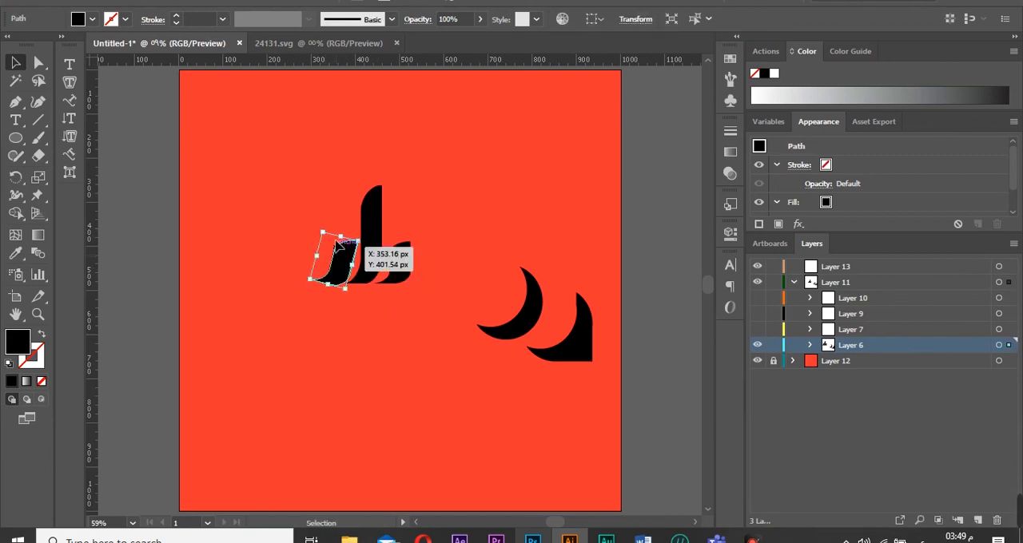
key("ctrl+z")
key("ctrl+z")
key("ctrl+z")
left_click(110, 204)
key("l")
key("v")
mouse_move(267, 142)
left_mouse_down()
mouse_move(297, 172)
mouse_move(298, 270)
mouse_move(339, 256)
mouse_move(344, 280)
mouse_move(313, 264)
left_mouse_up()
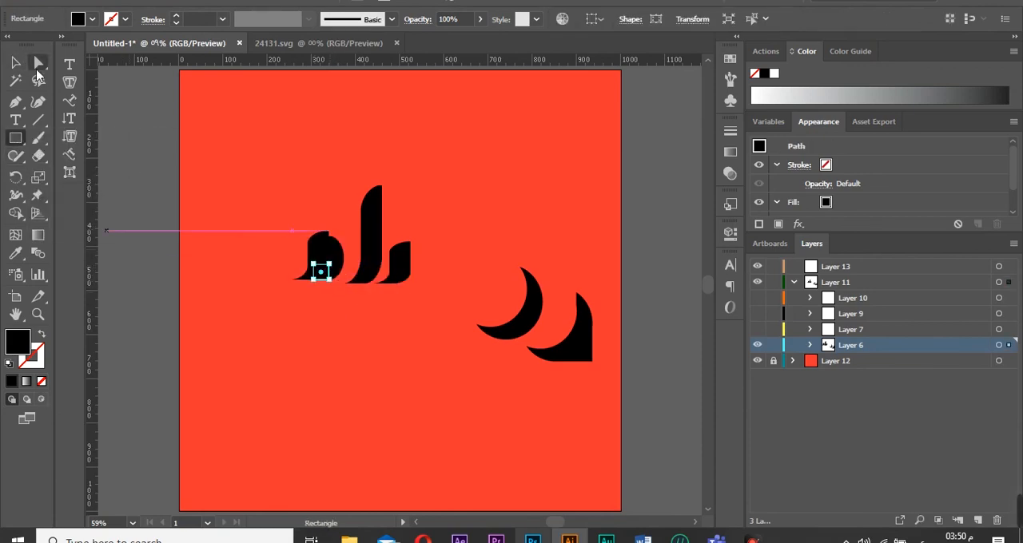
left_click(38, 66)
left_click(165, 166)
left_click(15, 213)
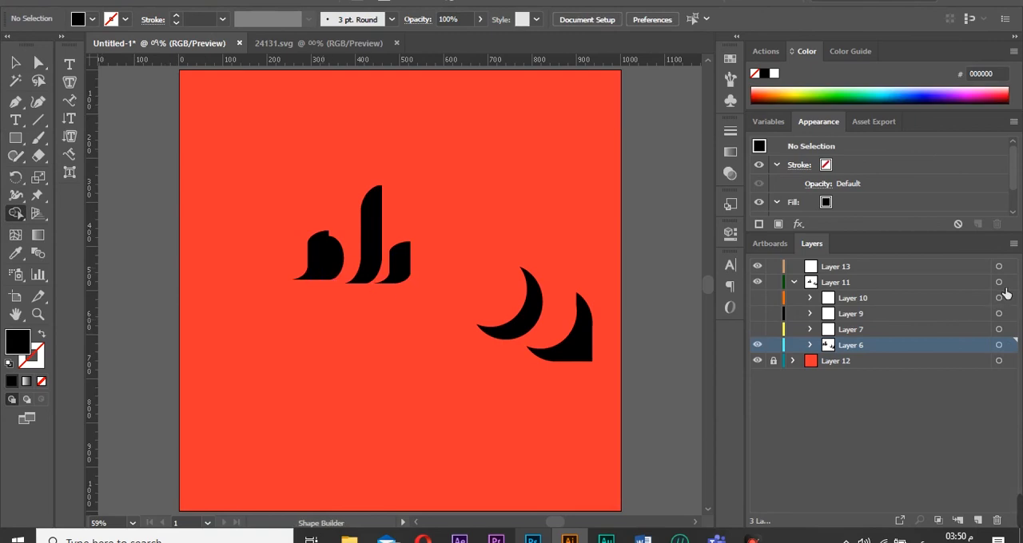
left_click(998, 345)
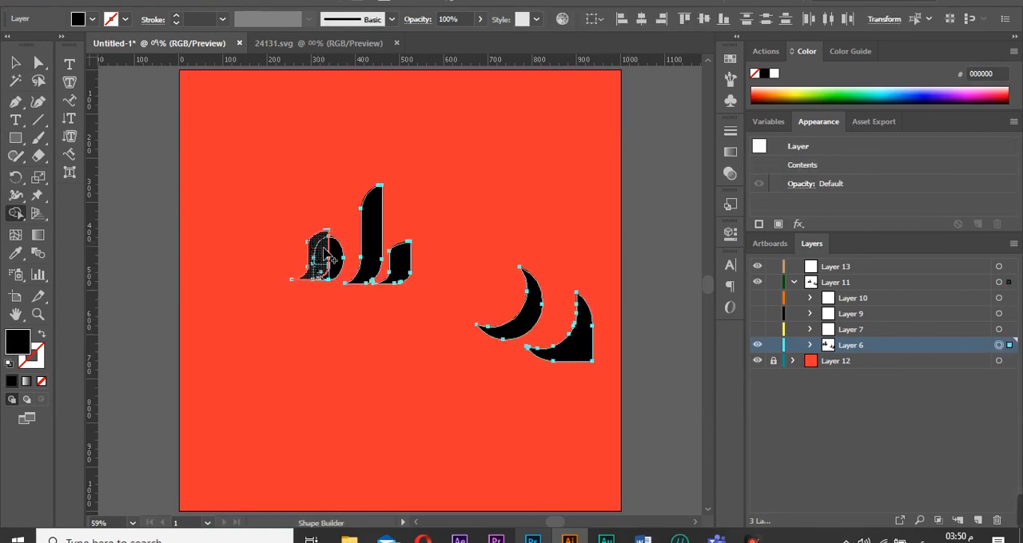
key("ctrl+z")
key("ctrl+z")
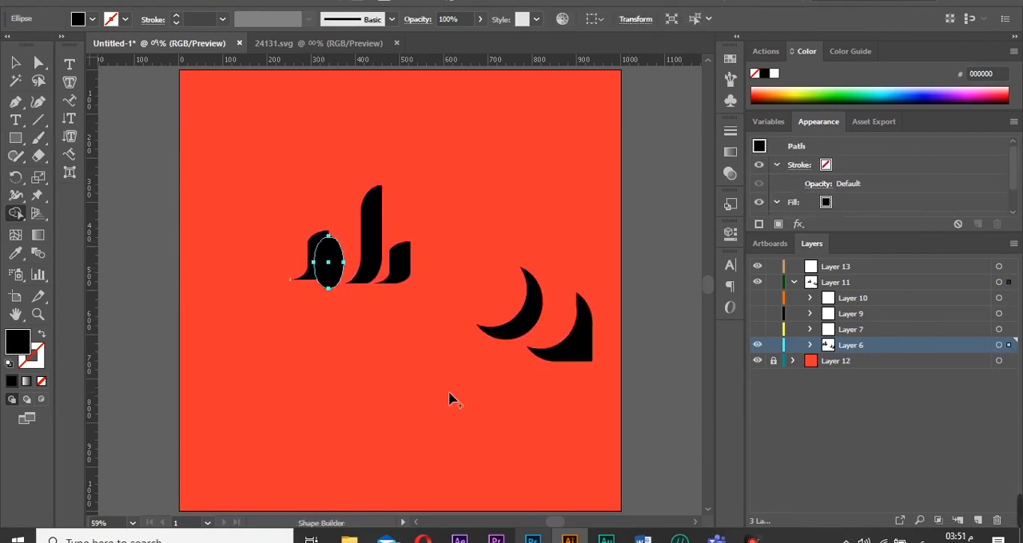
Delete the ellipse and the two black crescent shapes.
key("v")
left_click_drag(334, 278, 231, 228)
left_click(332, 386)
key("Delete")
left_click_drag(317, 273, 336, 260)
left_click(353, 313)
left_click_drag(511, 373, 607, 294)
key("Delete")
Set the new letter shapes' fill to ffffff and move them to the right side of the artboard.
left_click_drag(271, 304, 412, 192)
double_click(17, 350)
type("ffffff")
key("Return")
left_click_drag(374, 240, 566, 285)
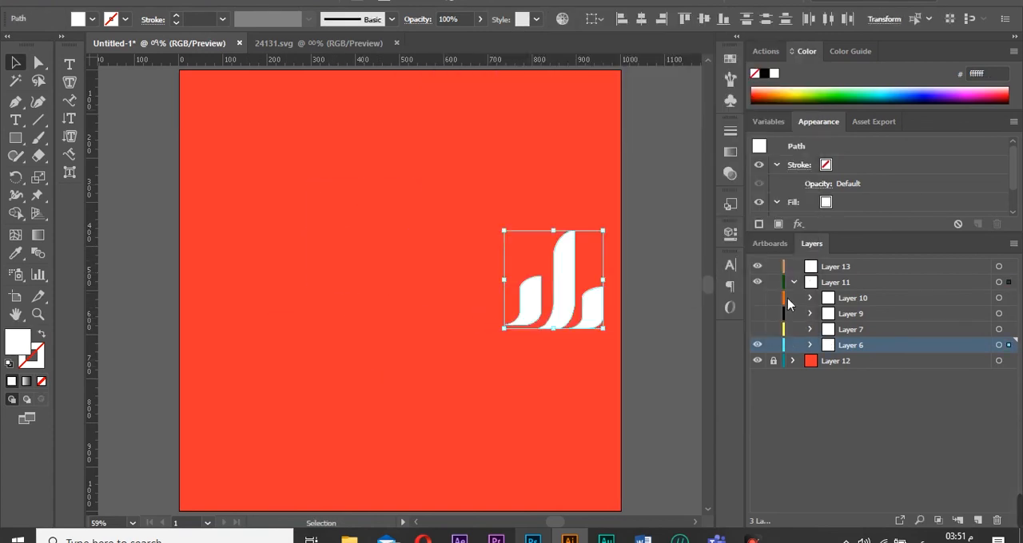
Show the main word layer and position the new letters to complete the word.
left_click(758, 329)
left_click(309, 311)
left_click_drag(309, 312, 267, 312)
left_click(379, 436)
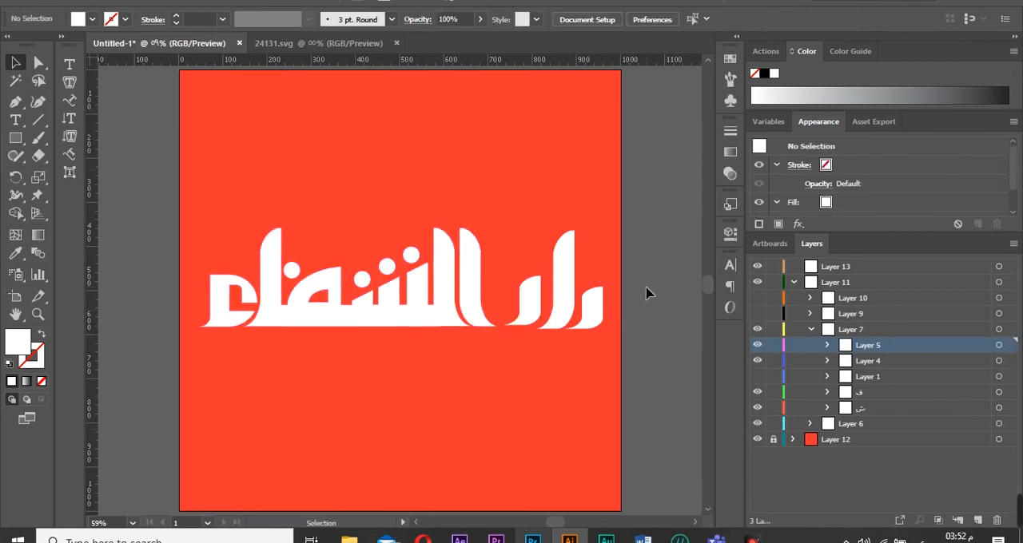
Show the roof, emblem and caption layers again.
left_click(757, 313)
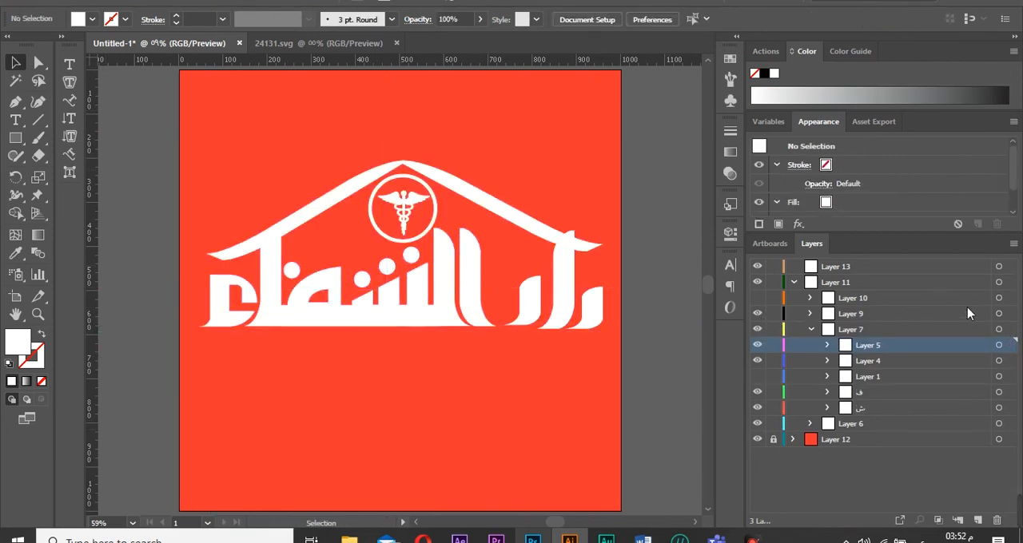
left_click(1005, 315)
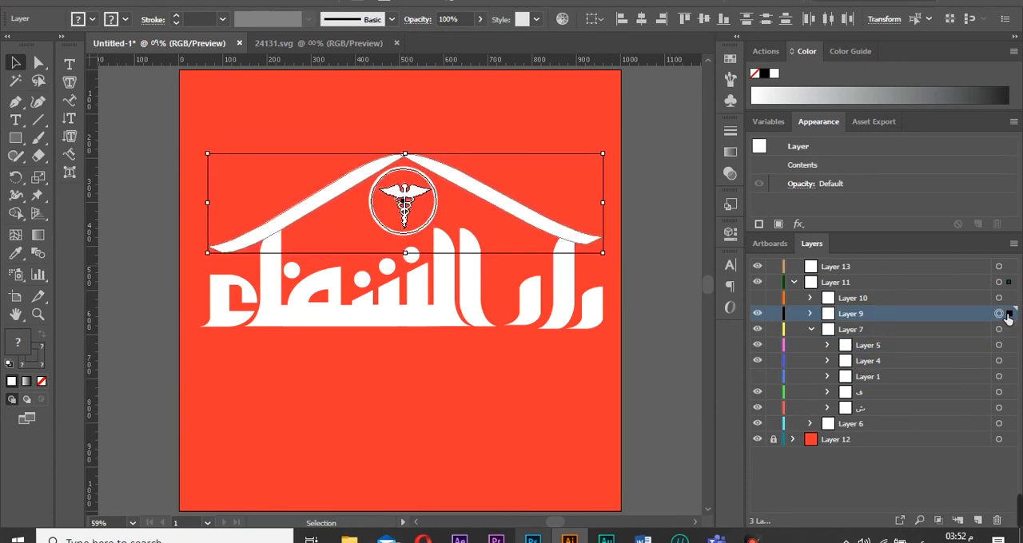
left_click(490, 473)
left_click(225, 251)
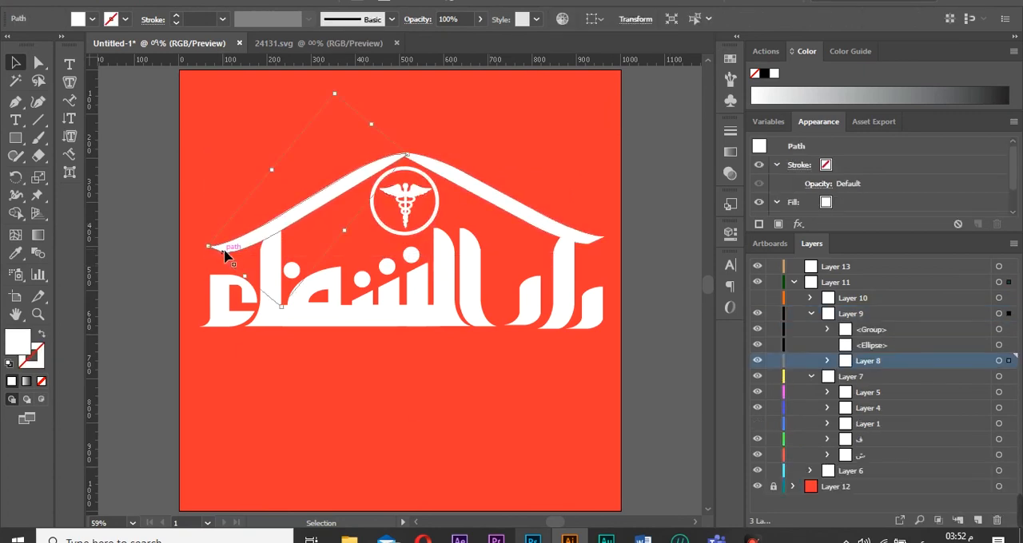
left_click(443, 384)
left_click(758, 298)
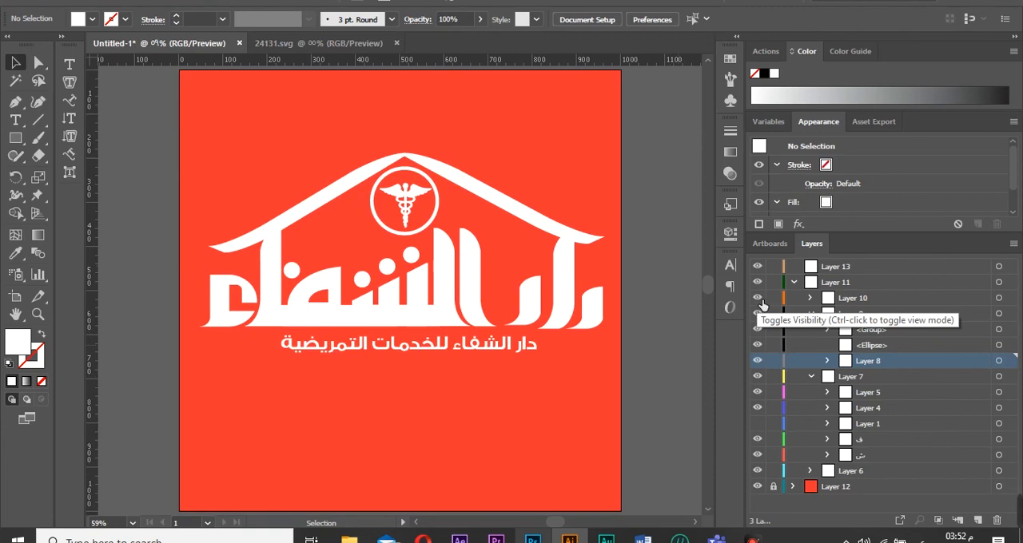
Examine the roof and emblem layers by toggling their visibility.
left_click(574, 313)
left_click(759, 471)
left_click(759, 471)
left_click(811, 376)
left_click(760, 362)
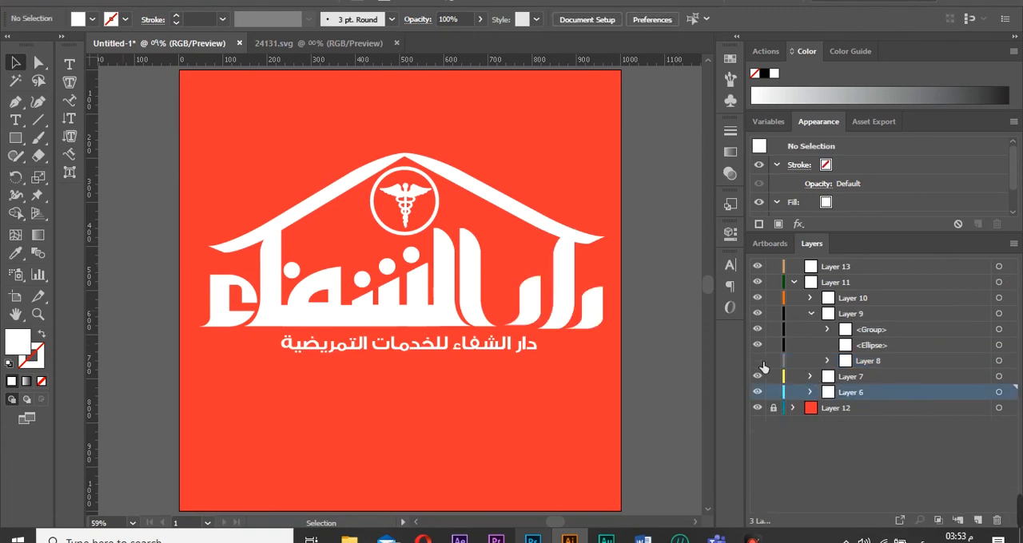
left_click(810, 314)
left_click(760, 327)
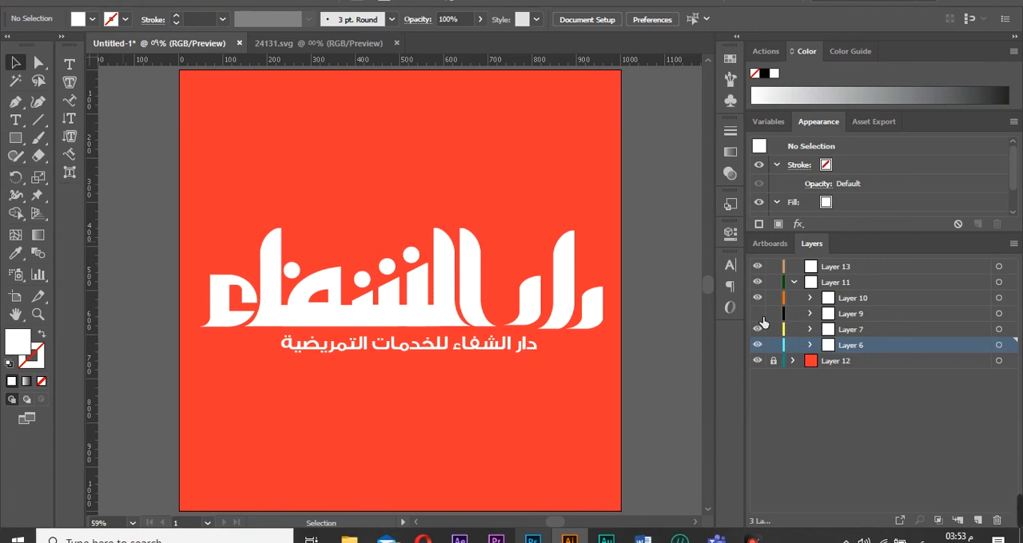
left_click(759, 328)
left_click(810, 314)
left_click(763, 362)
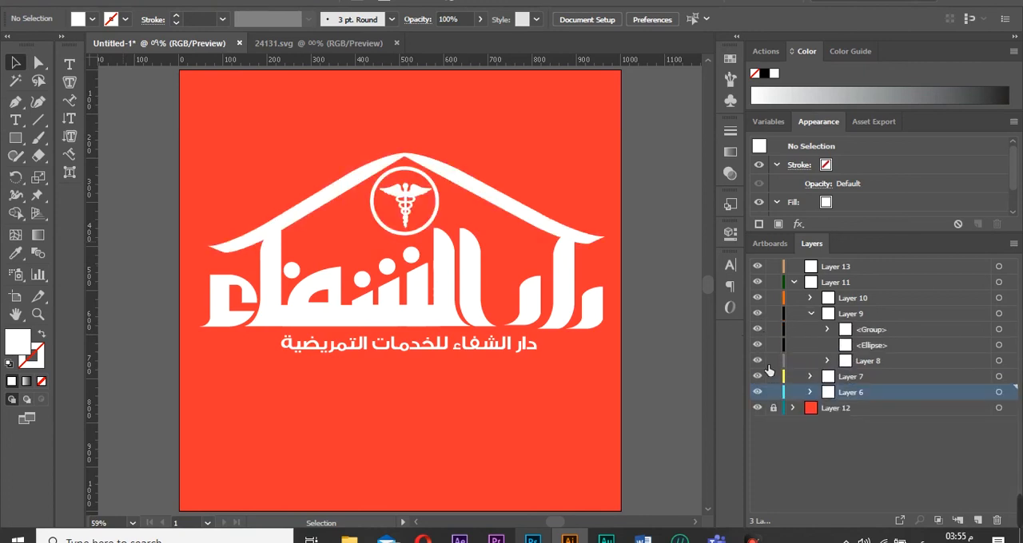
Move the emblem circle into Layer 8 together with the roof.
left_click(757, 392)
left_click(757, 393)
left_click(999, 313)
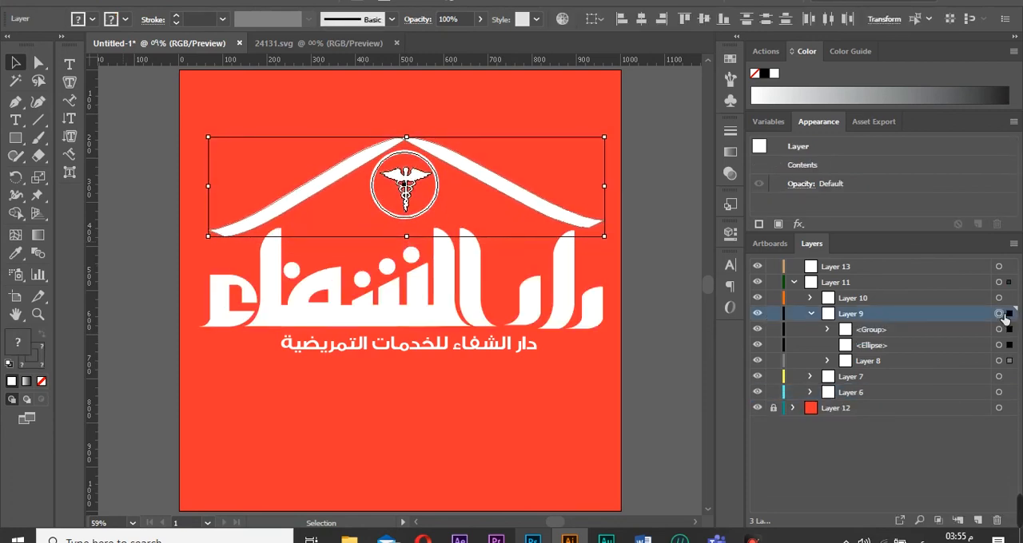
left_click(559, 250)
left_click_drag(558, 237, 564, 242)
left_click_drag(567, 238, 561, 24)
left_click_drag(708, 279, 710, 294)
left_click(348, 230)
left_click(760, 347)
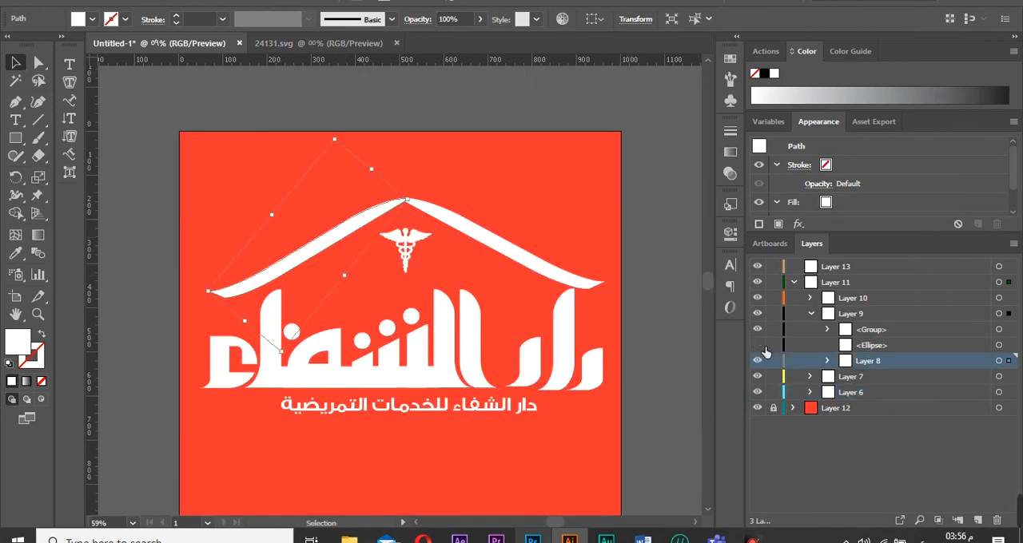
left_click(760, 347)
left_click_drag(877, 344, 865, 361)
left_click(667, 343)
left_click(999, 344)
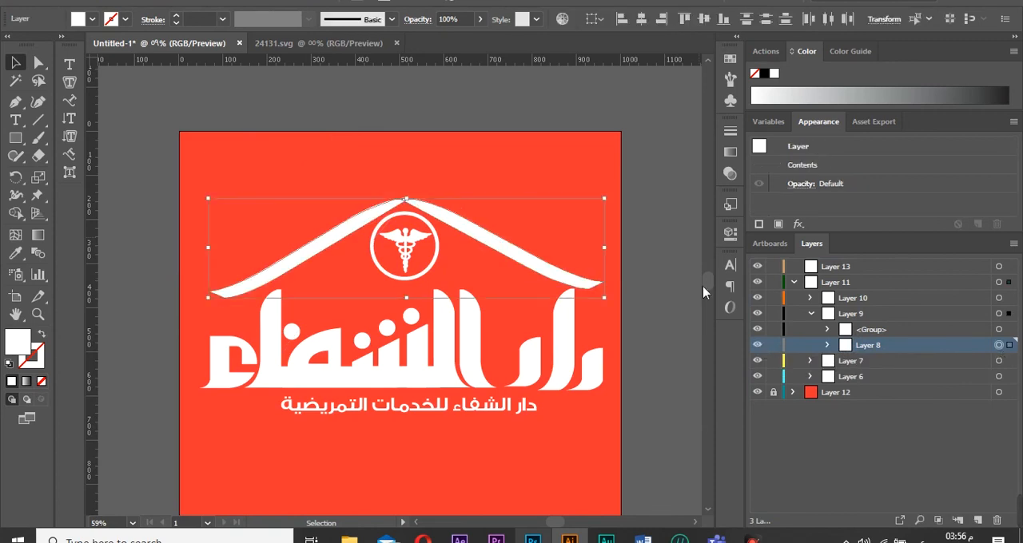
left_click(645, 310)
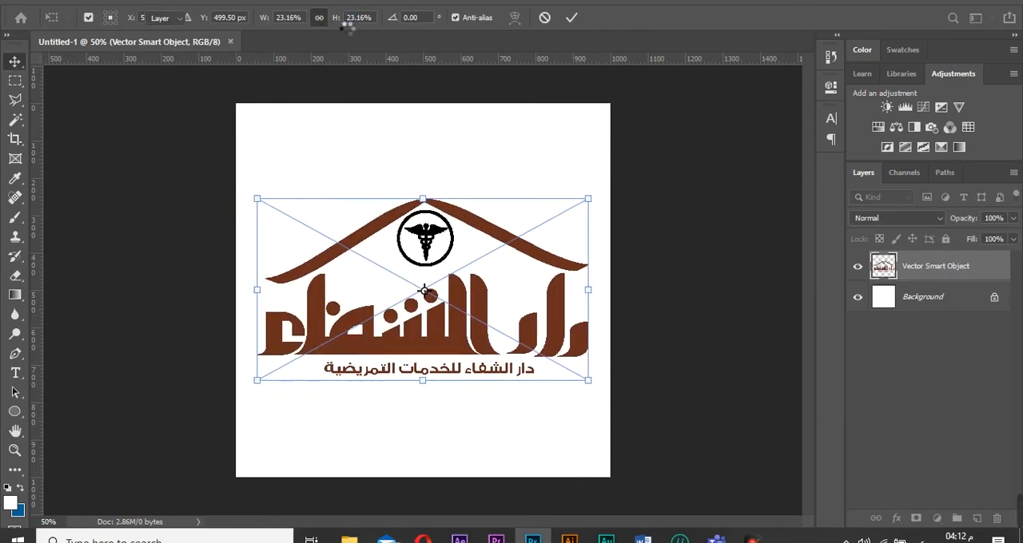
Paste the logo into a new Photoshop document as a smart object and unlock the background layer.
key("Return")
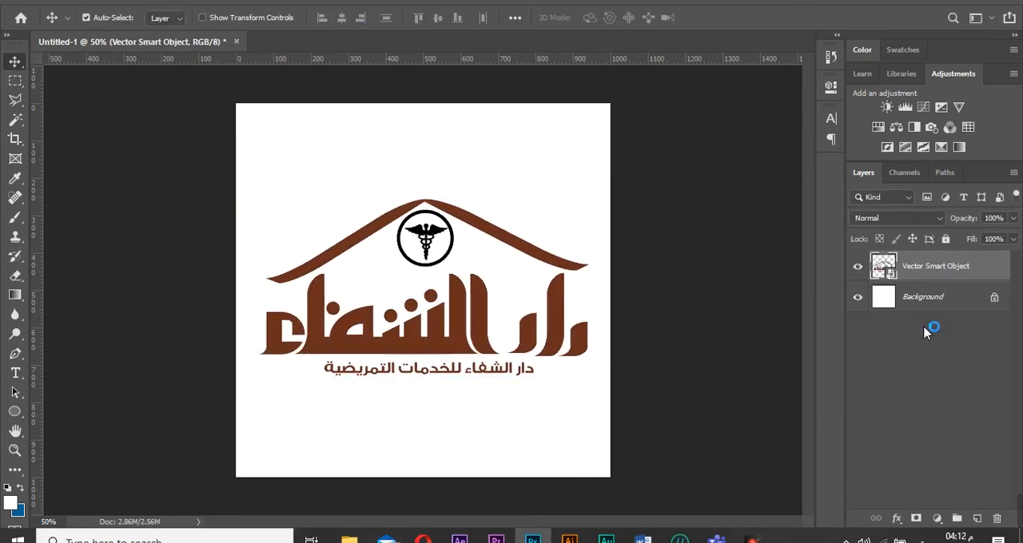
left_click(993, 297)
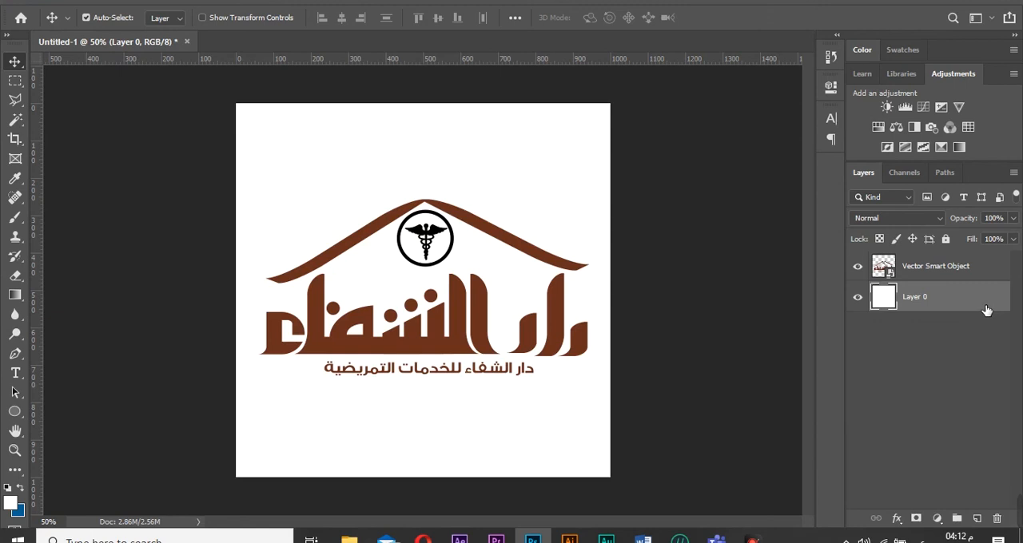
Add a blue Color Overlay layer style to the background layer.
double_click(987, 310)
left_click(448, 292)
left_click(534, 293)
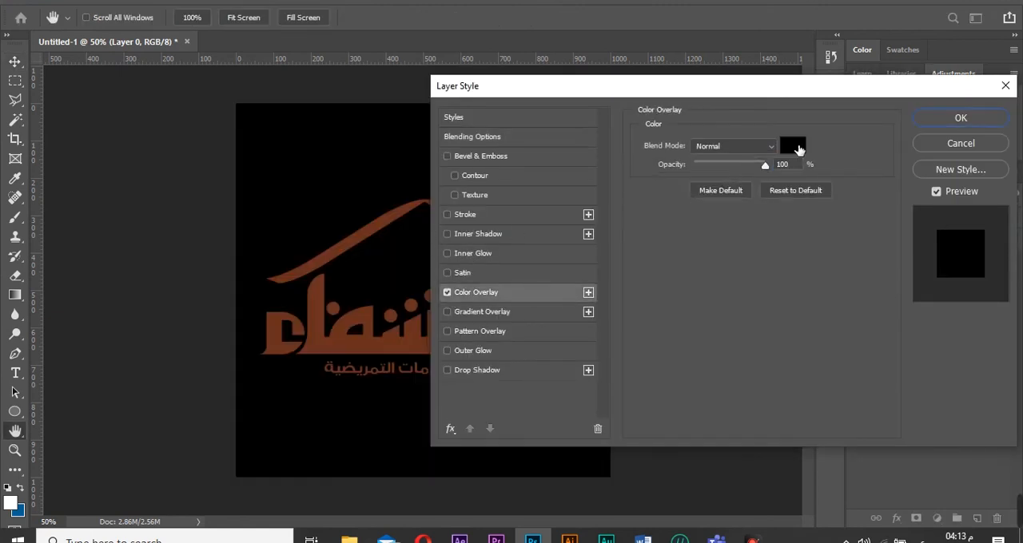
left_click(799, 149)
left_click(717, 144)
left_click(793, 109)
left_click_drag(731, 60, 704, 19)
left_click(949, 24)
left_click(984, 120)
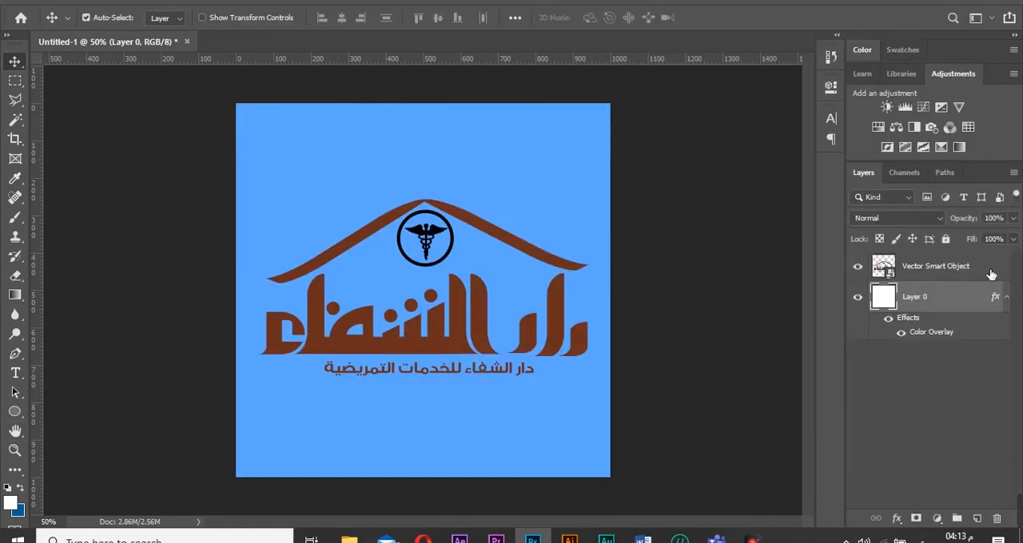
Add a Color Overlay of ffffff to the logo smart object.
double_click(991, 274)
left_click(476, 292)
left_click(783, 142)
left_click(582, 32)
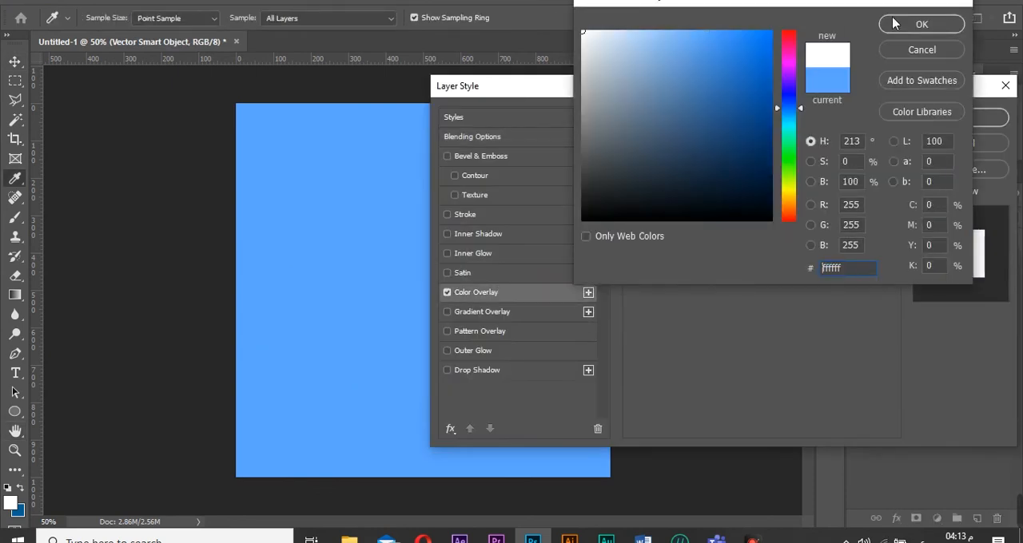
left_click(895, 24)
left_click(979, 119)
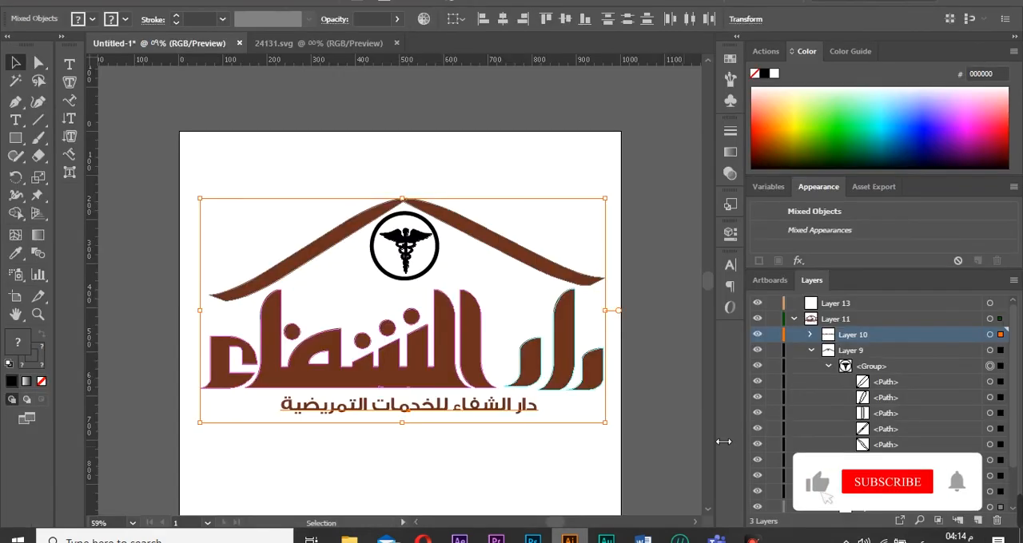
left_click(793, 320)
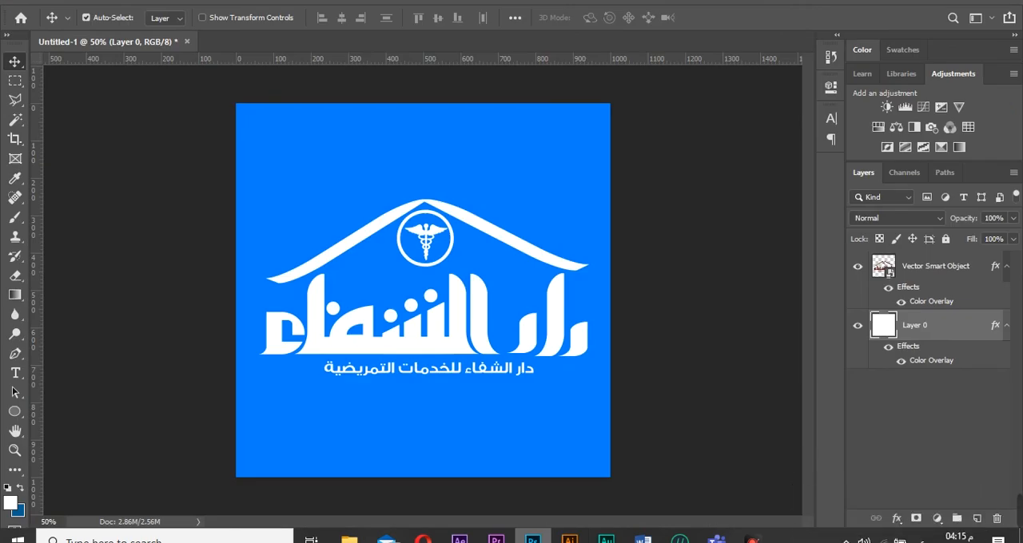
left_click(400, 3)
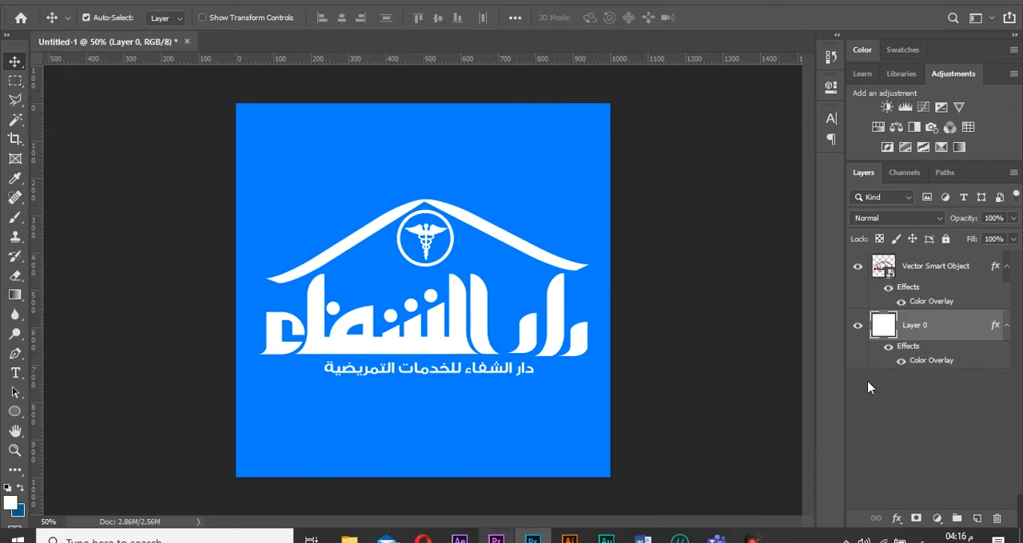